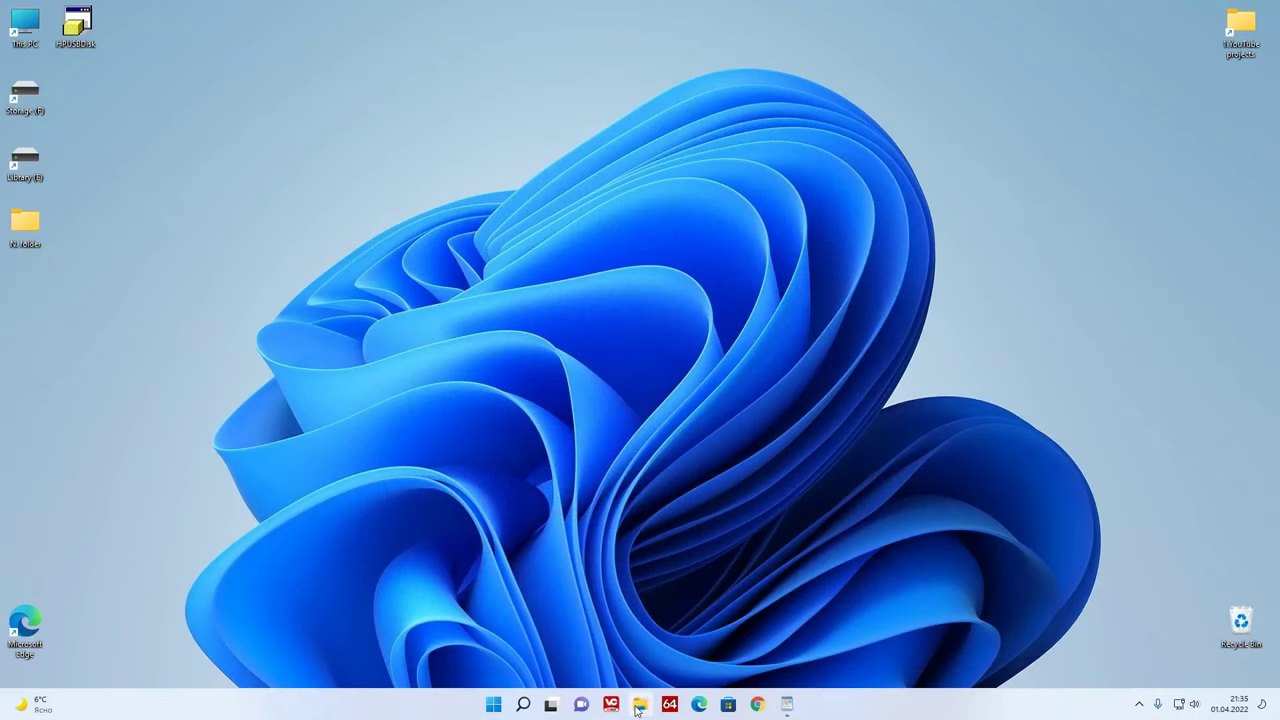
Open the properties of This PC from File Explorer and rename the computer to PC-1, postponing the restart.
click(638, 708)
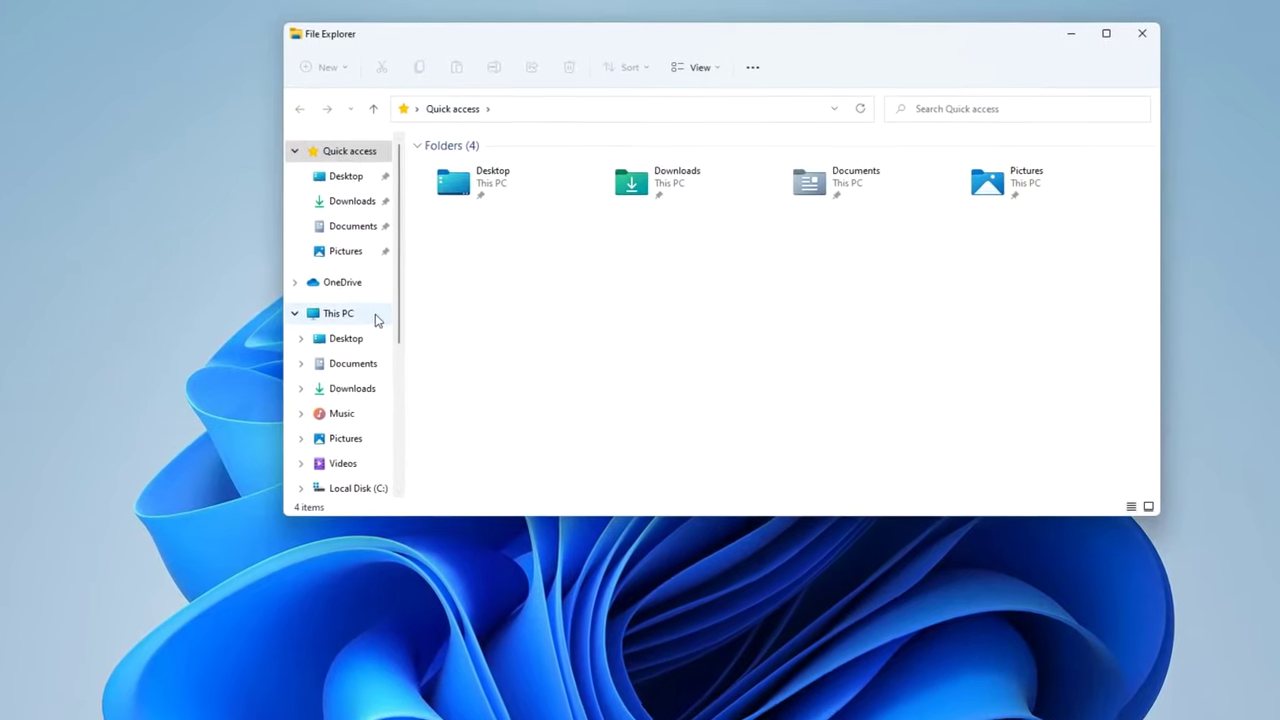
right_click(369, 324)
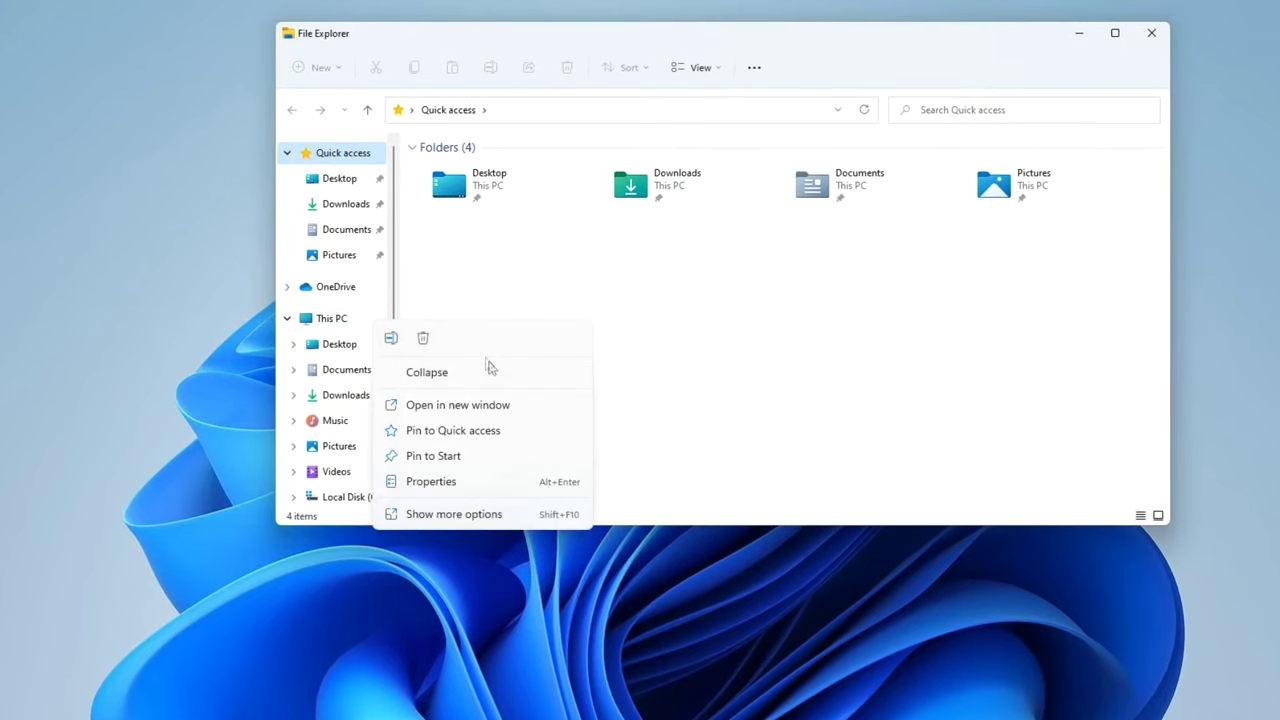
click(514, 483)
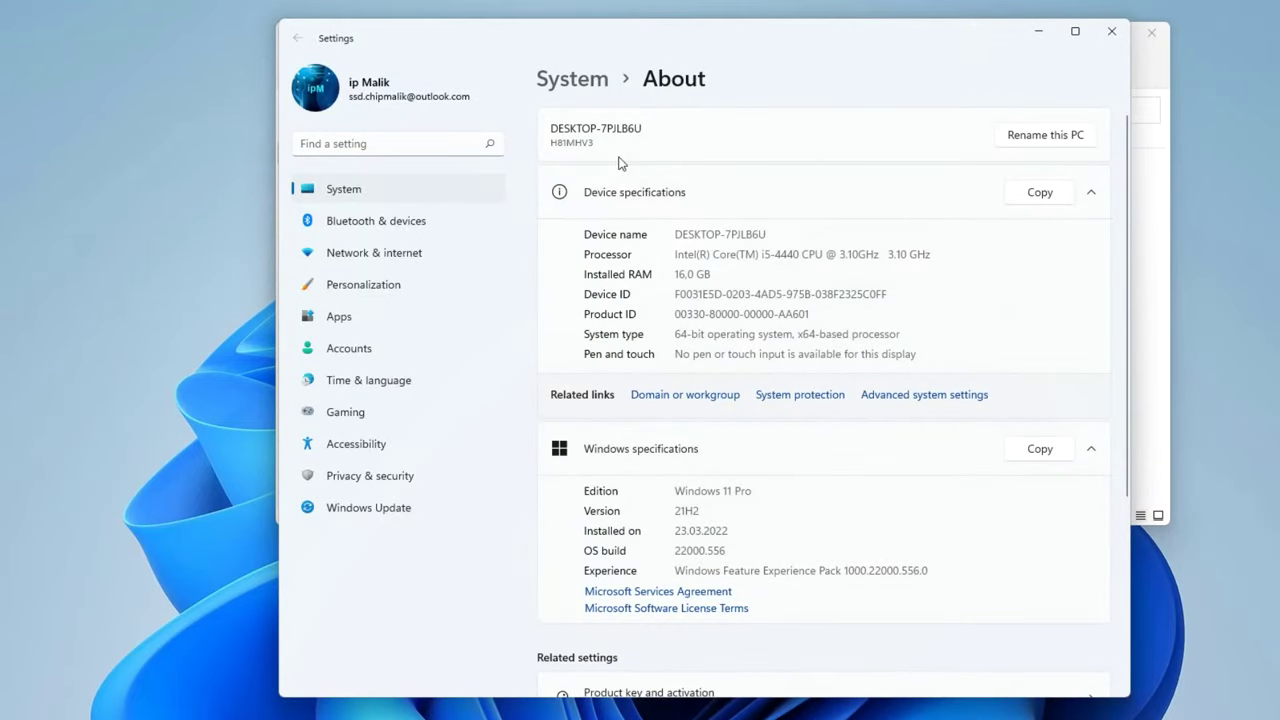
click(1033, 142)
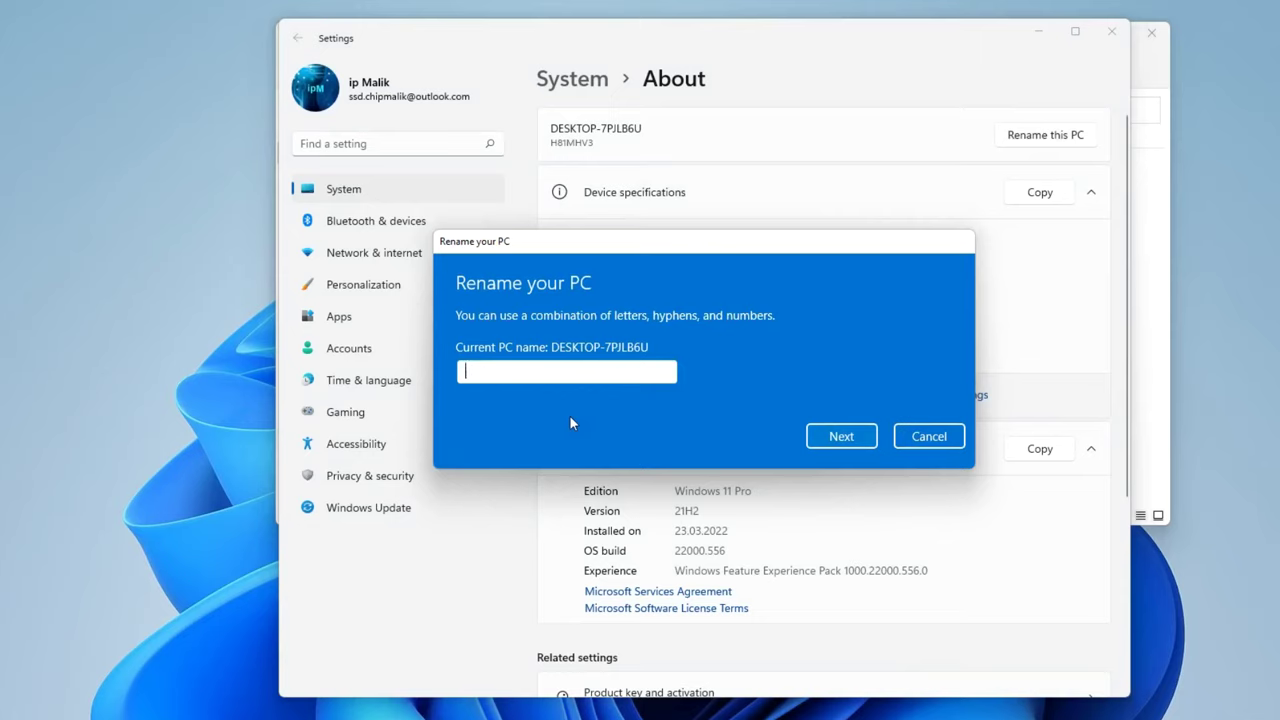
text(PC-1)
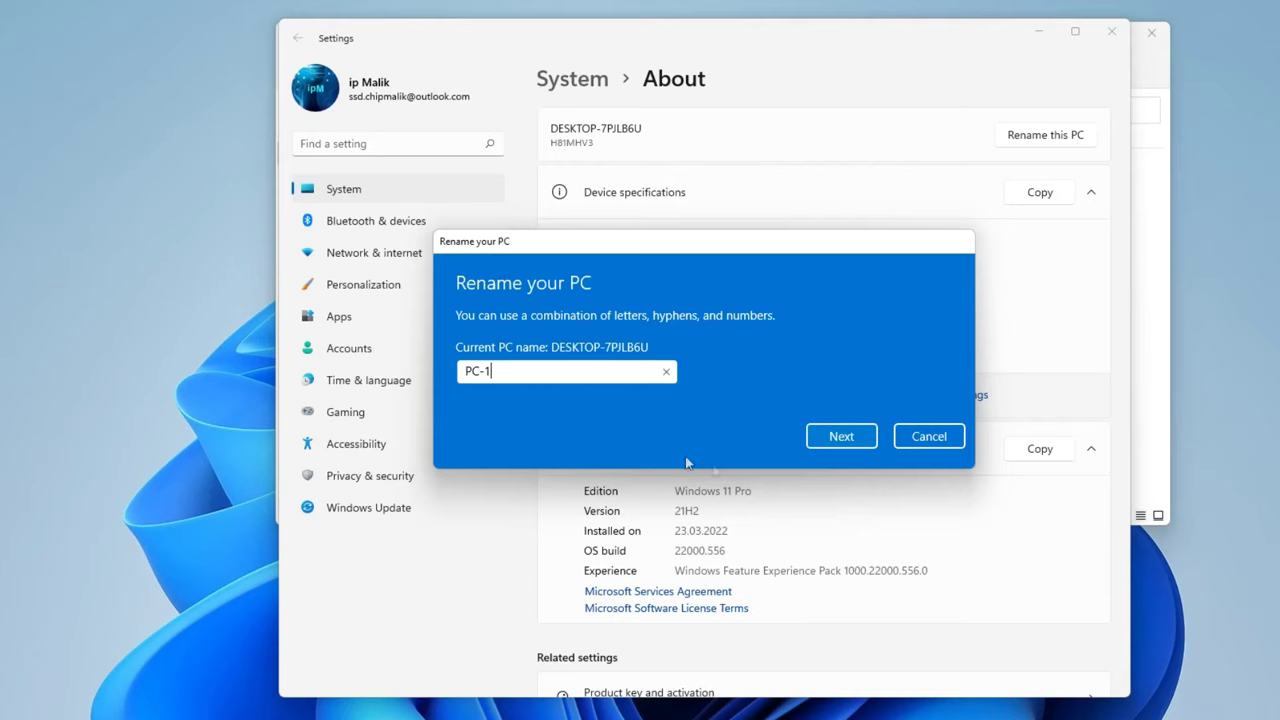
click(822, 448)
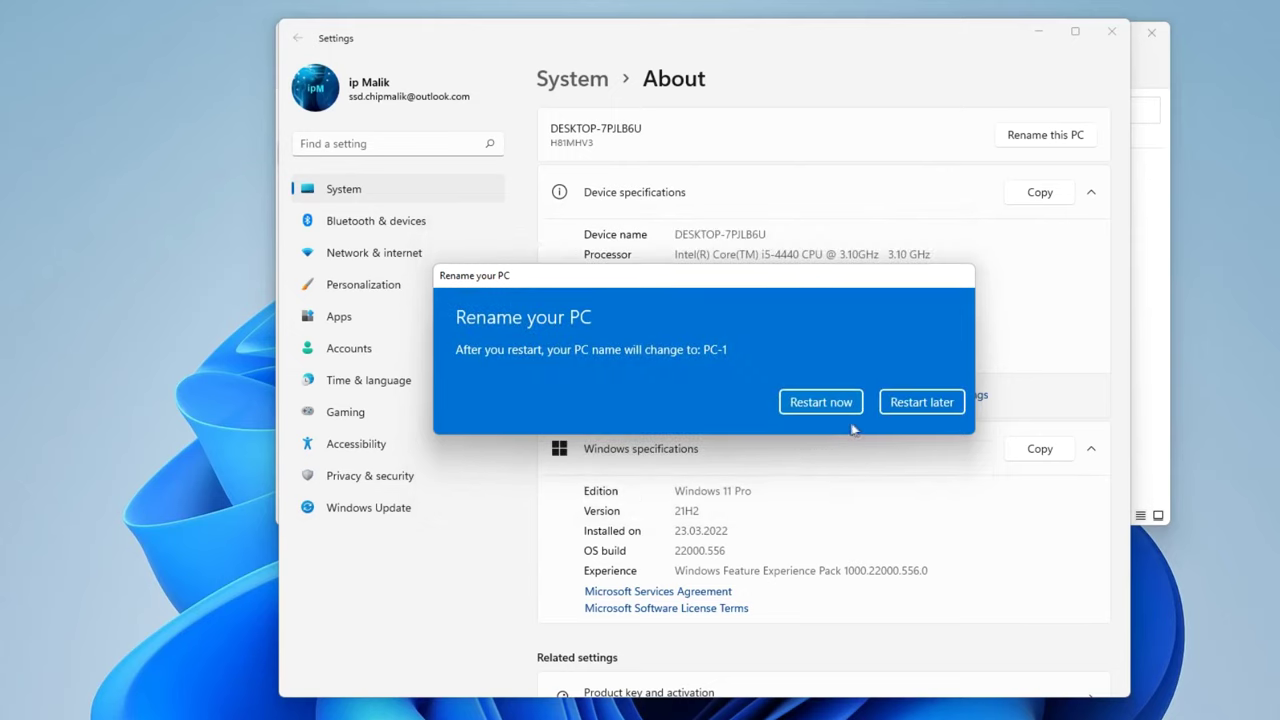
click(956, 409)
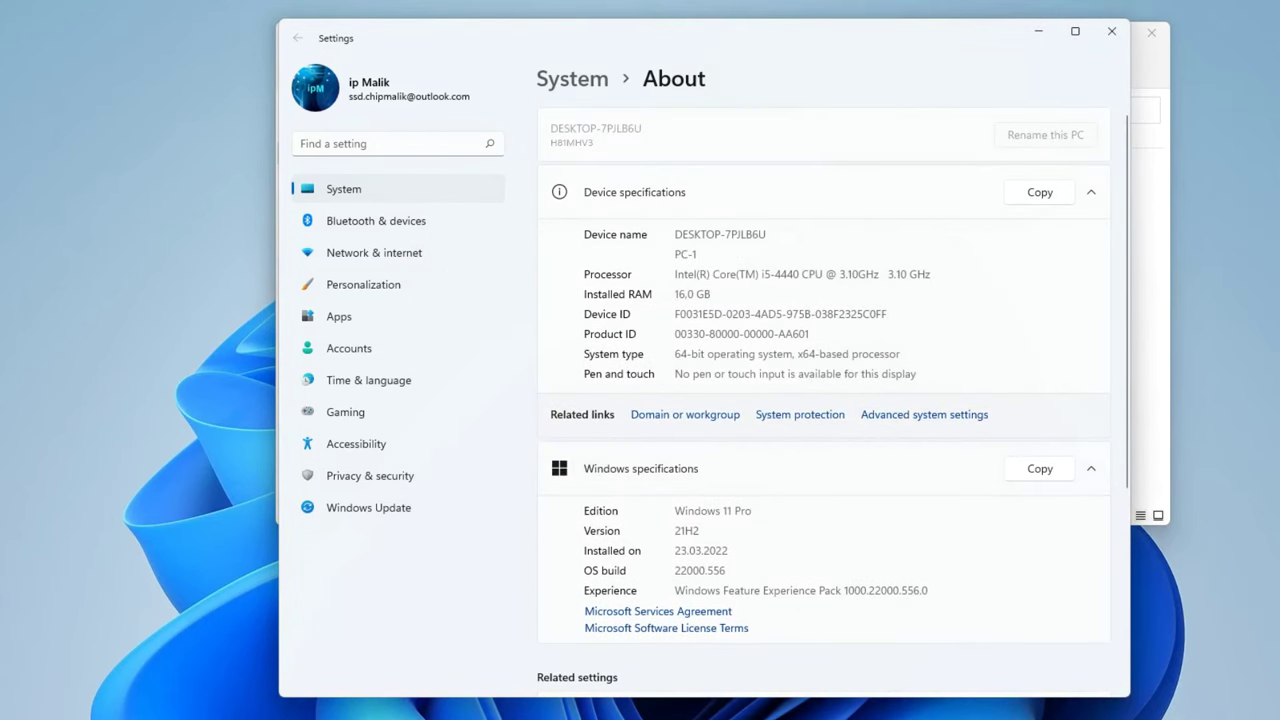
Open Control Panel and go to the advanced sharing settings in the Network and Sharing Center.
key(super+s)
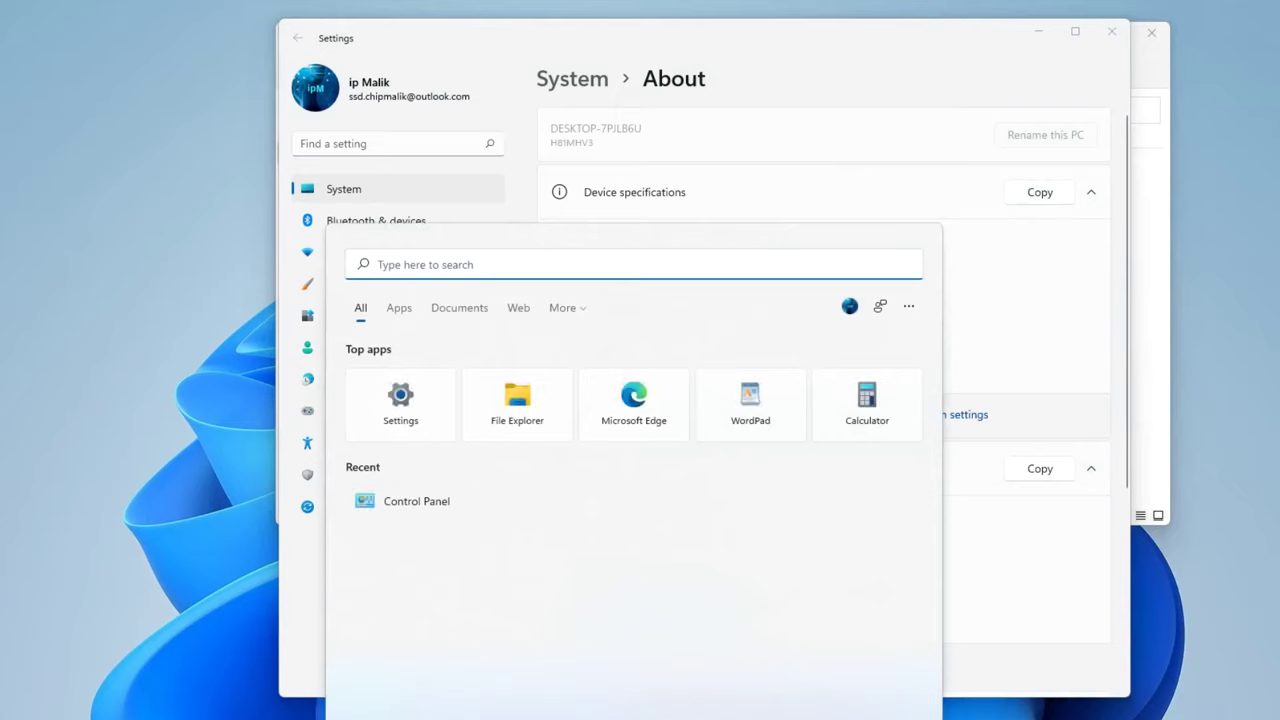
text(cont)
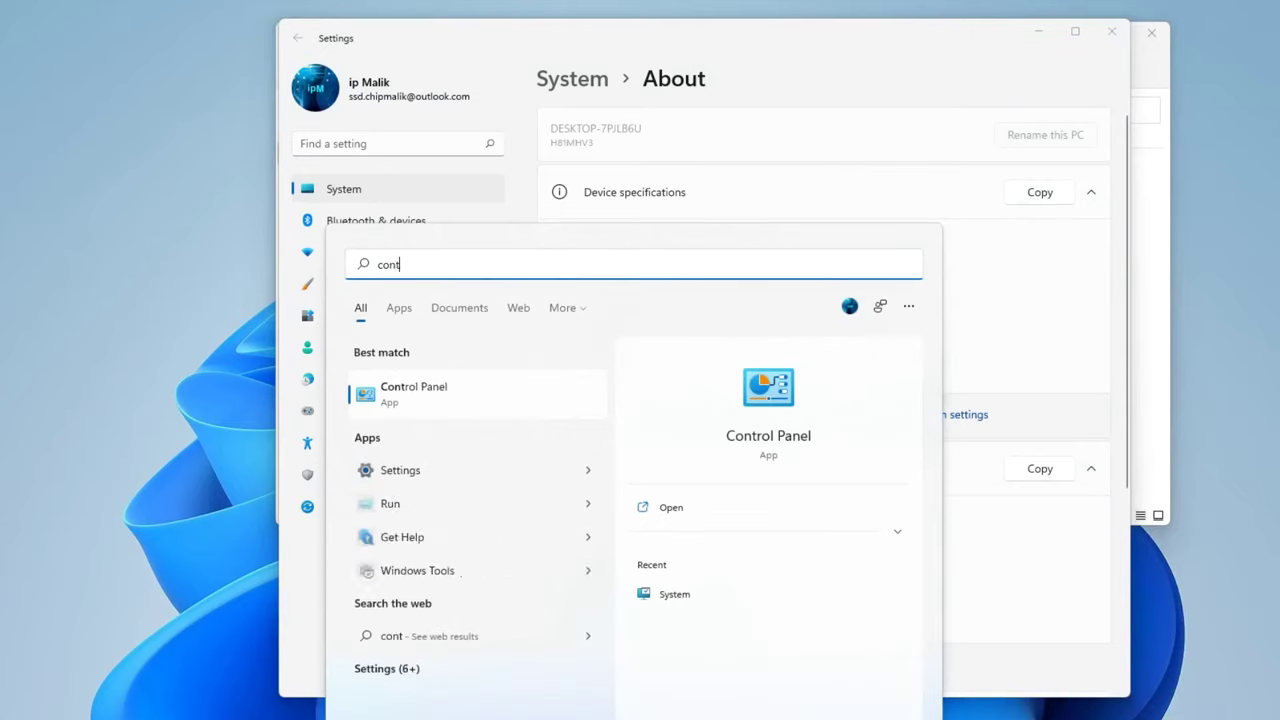
text(rol)
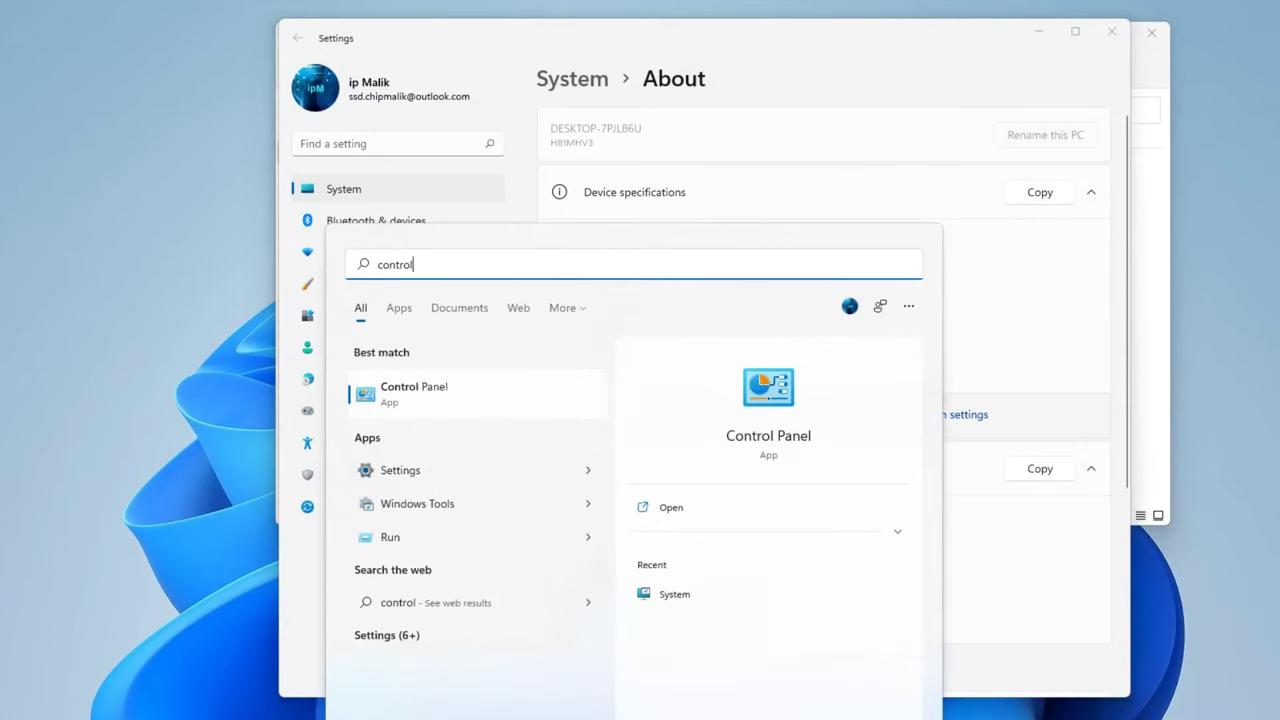
click(505, 408)
drag(372, 67, 643, 176)
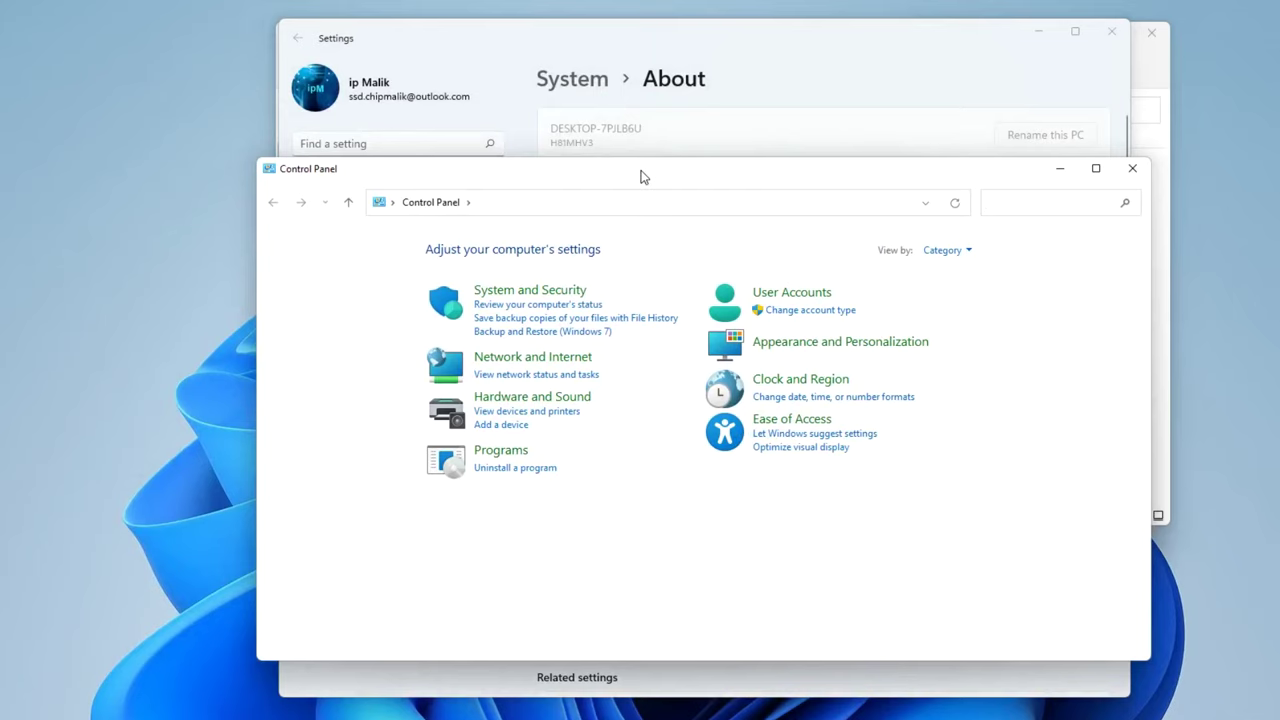
click(577, 361)
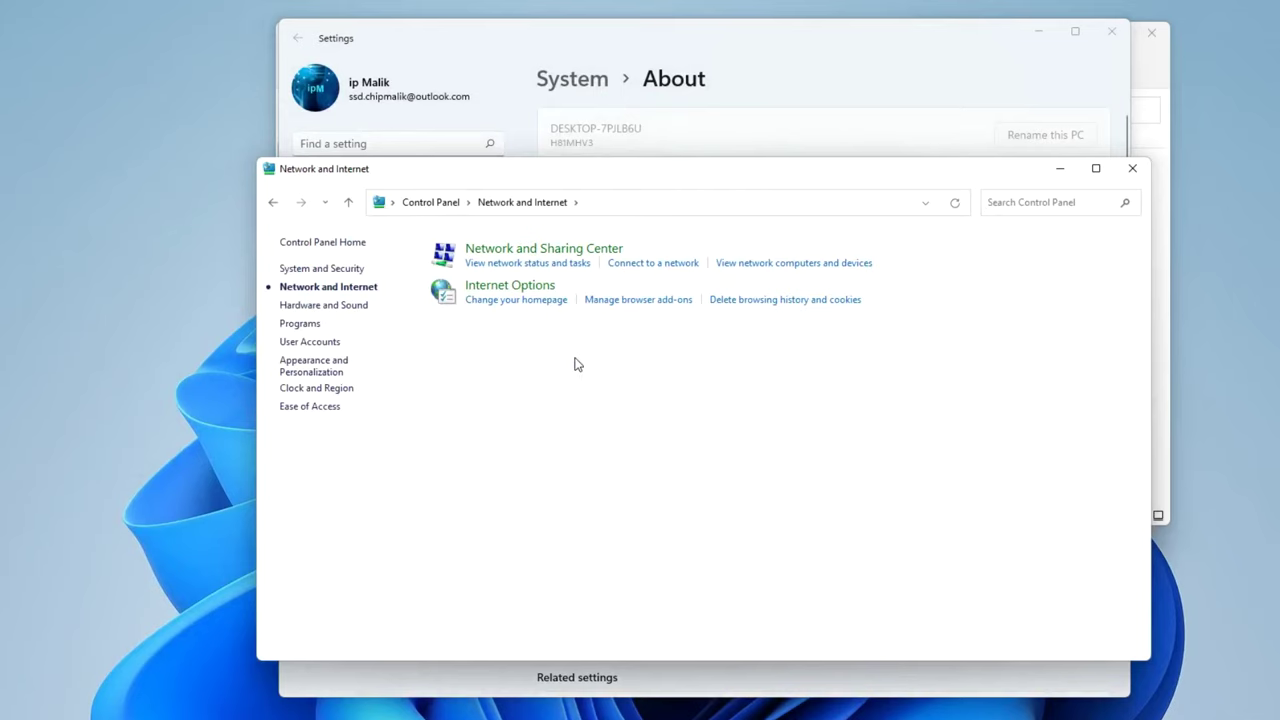
click(580, 252)
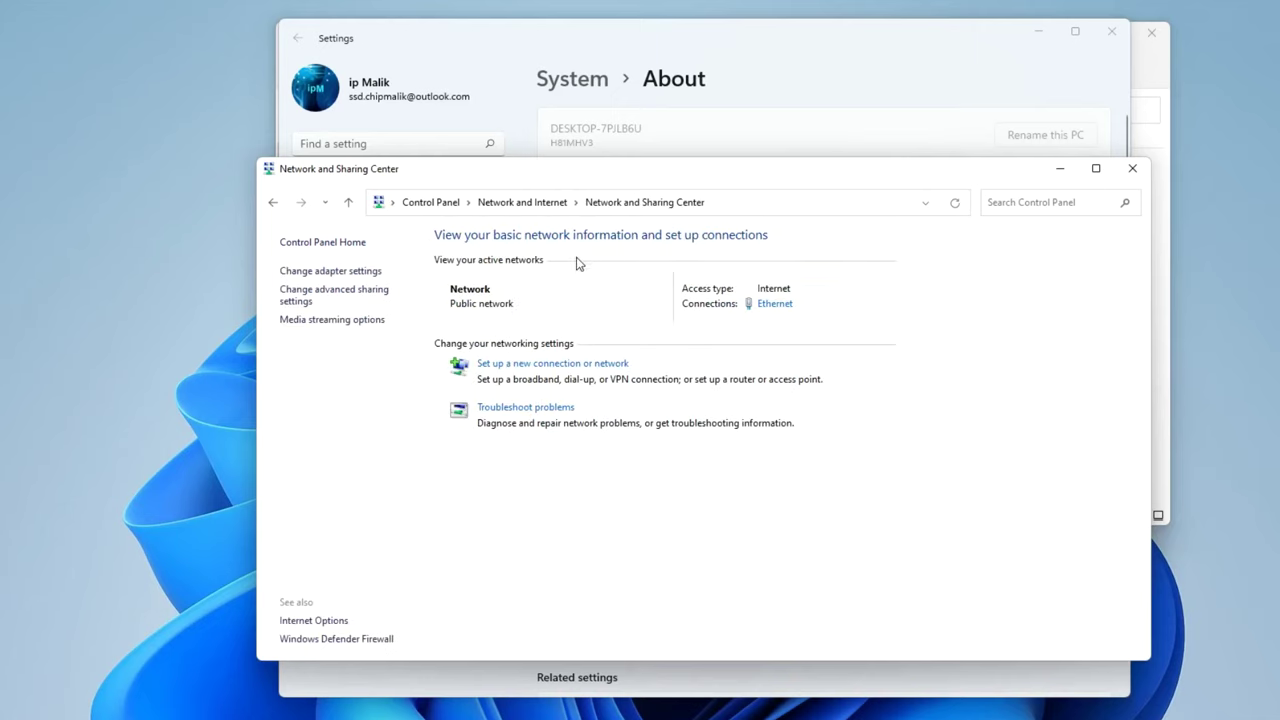
click(383, 296)
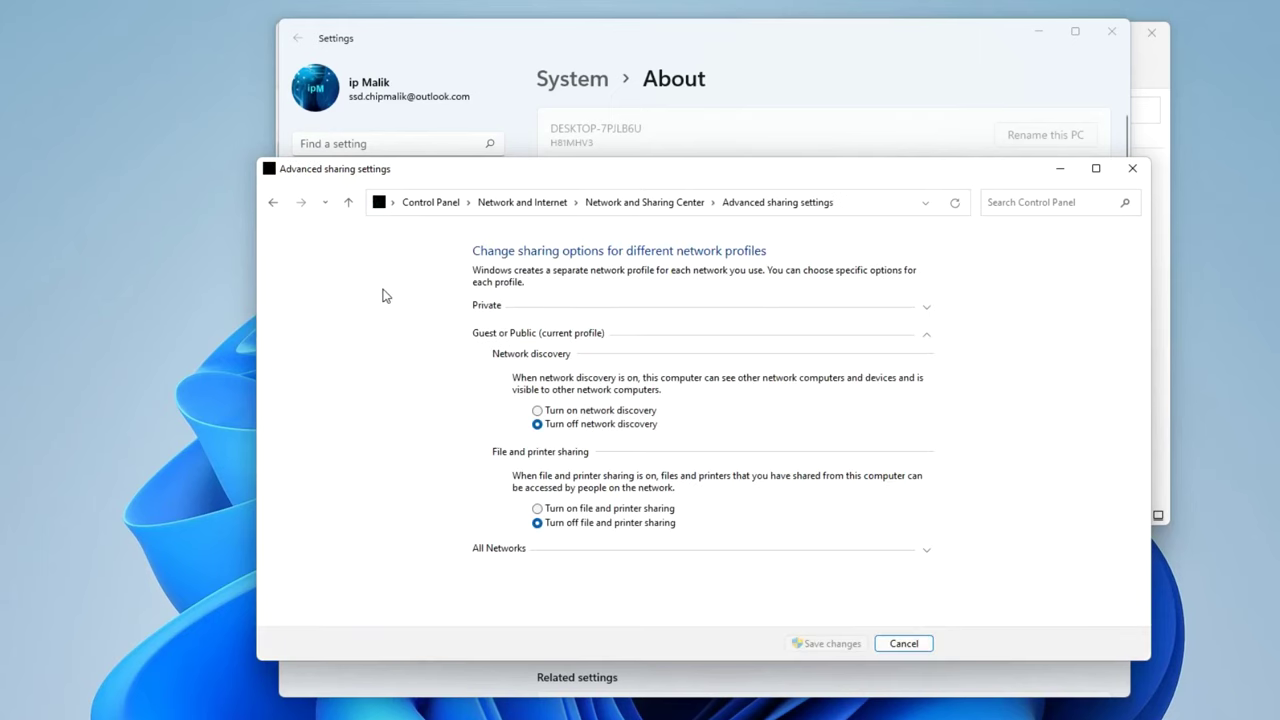
Turn on public-profile network discovery and file and printer sharing, turn on Public folder sharing, turn off password protected sharing, and save the changes.
click(538, 411)
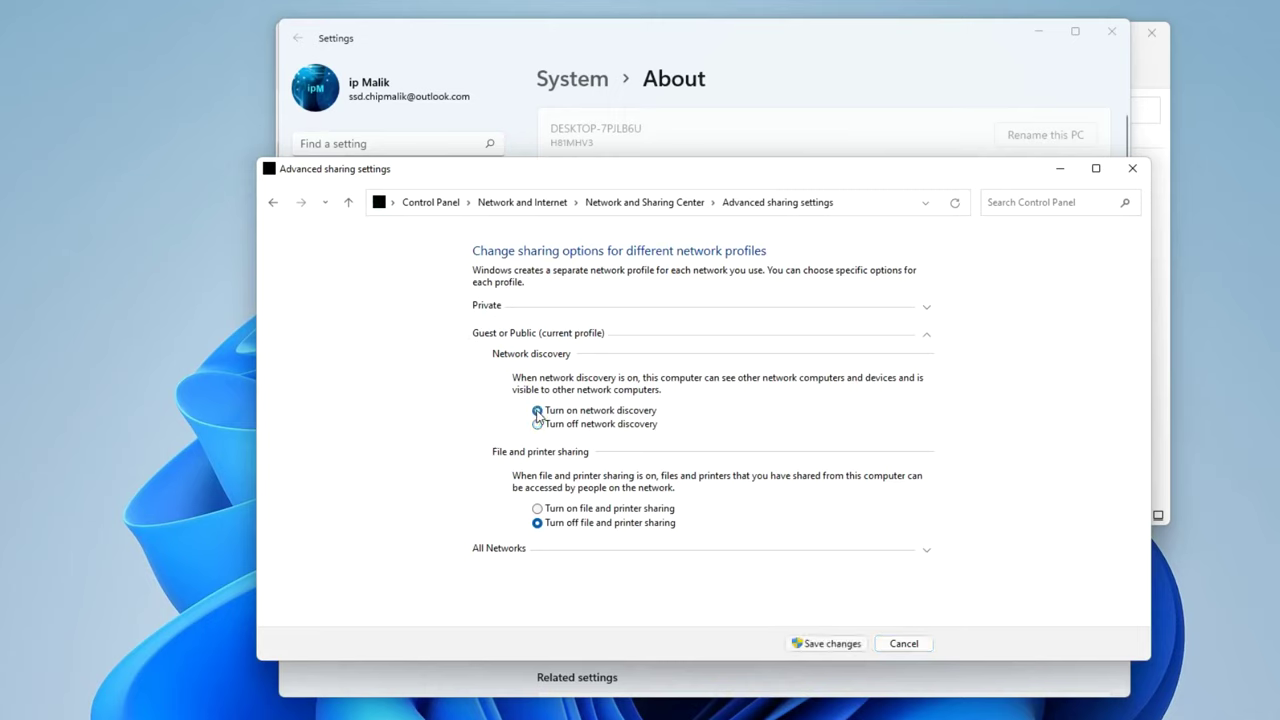
click(538, 509)
click(929, 554)
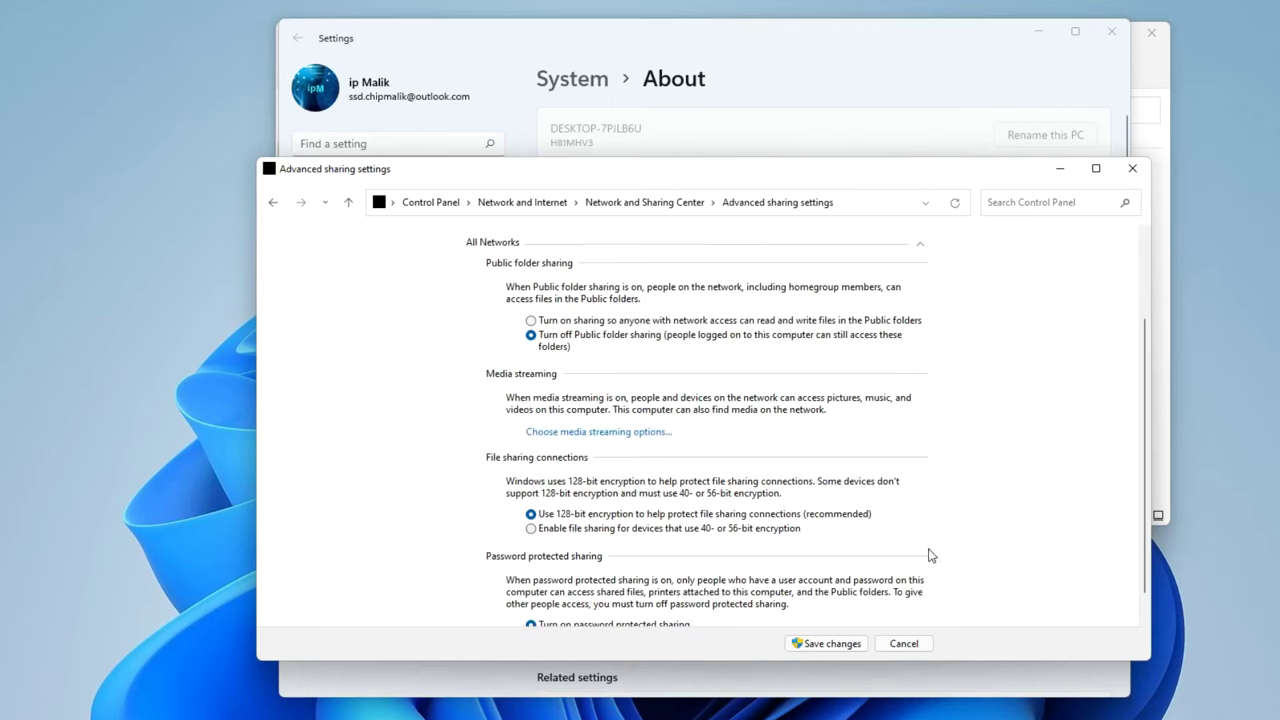
click(531, 321)
scroll(447, 418, down, 1)
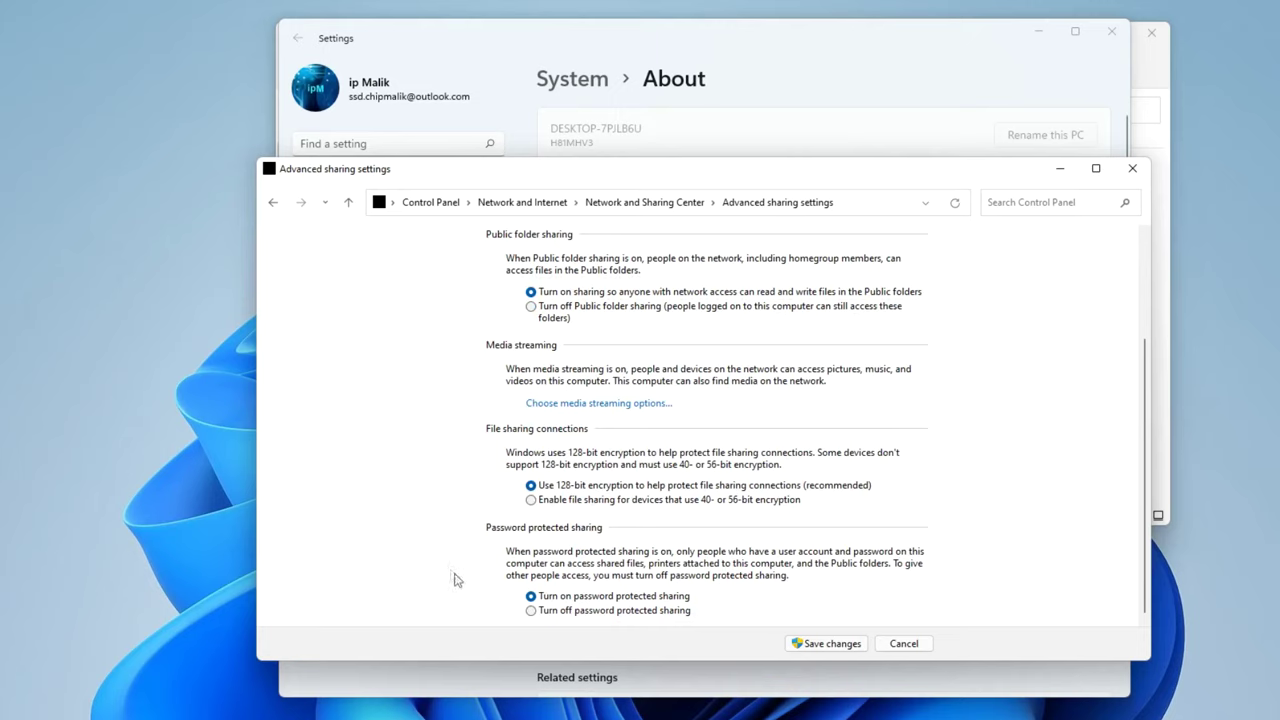
click(531, 611)
click(830, 644)
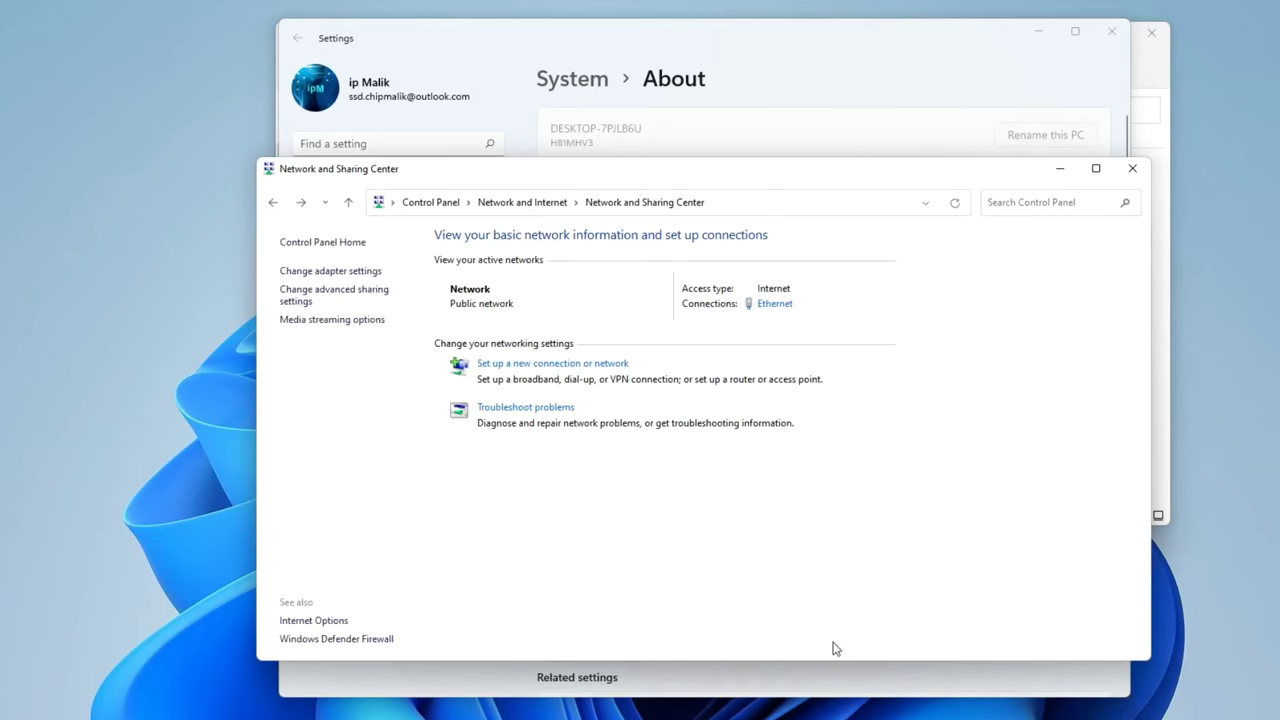
Close the Network and Sharing Center, Settings and File Explorer windows, and bring up the Start button's system shortcuts.
click(1134, 170)
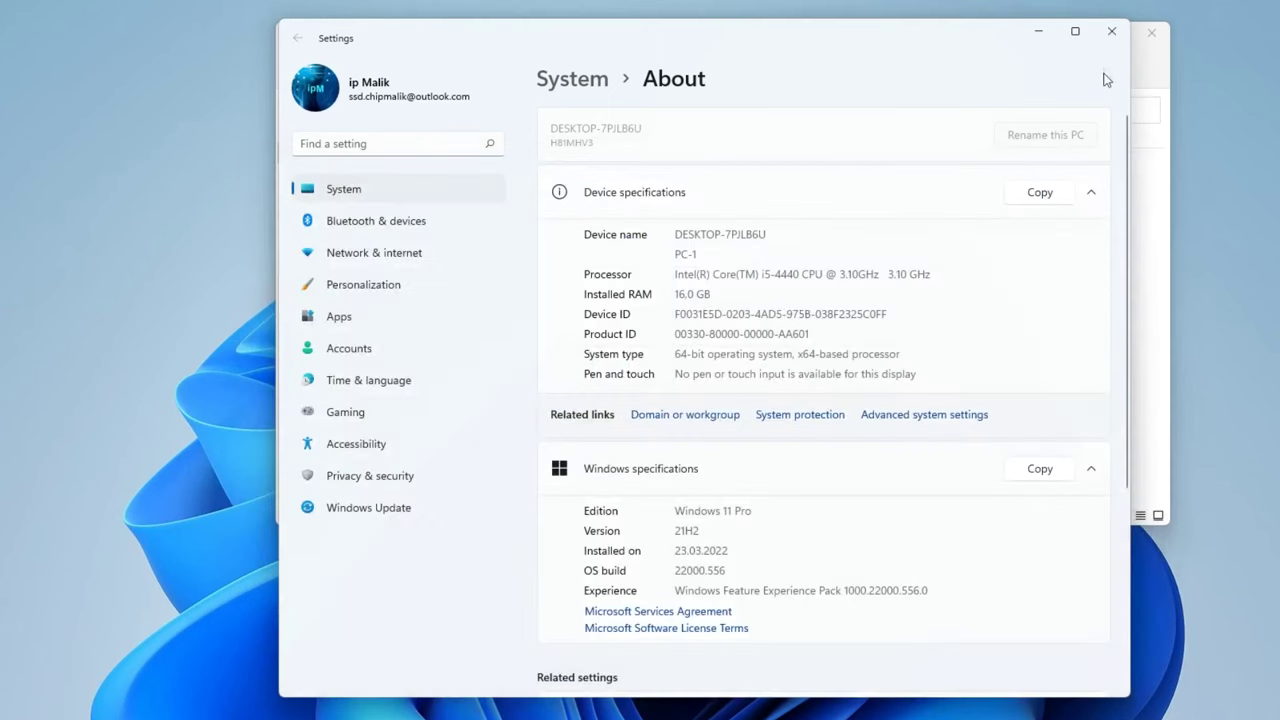
click(1113, 33)
click(1152, 35)
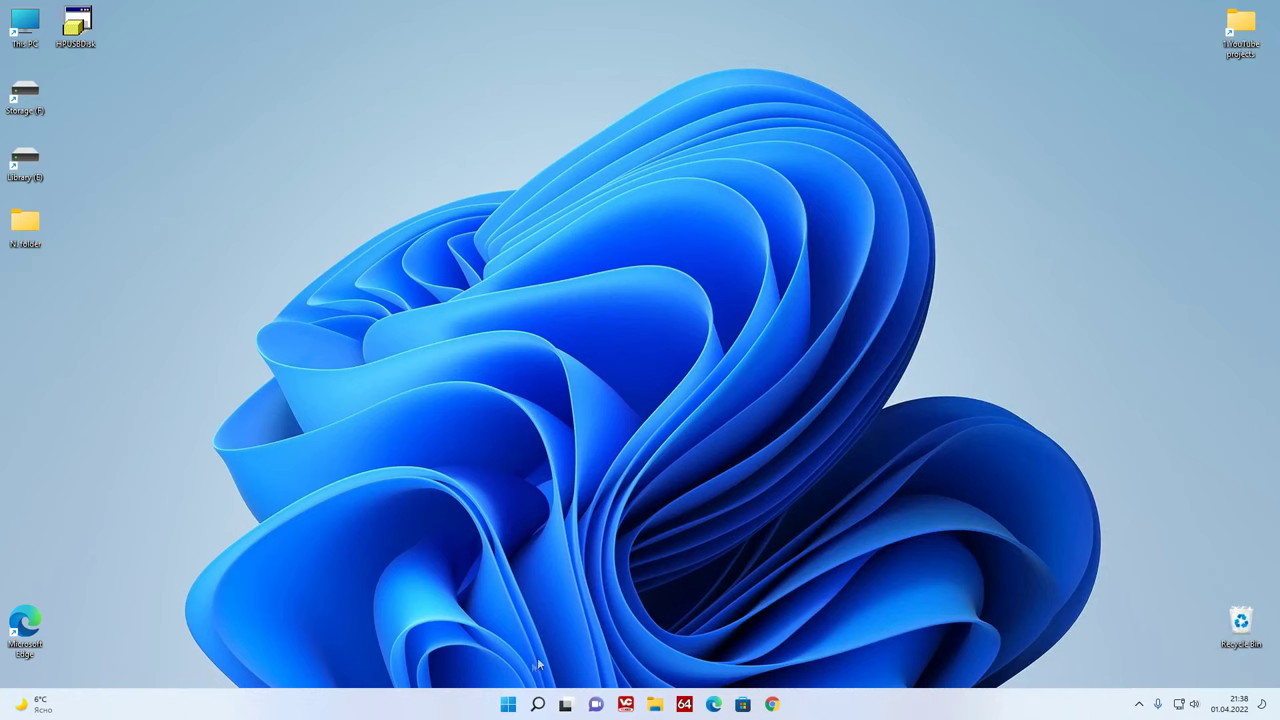
right_click(510, 705)
mouse_move(572, 657)
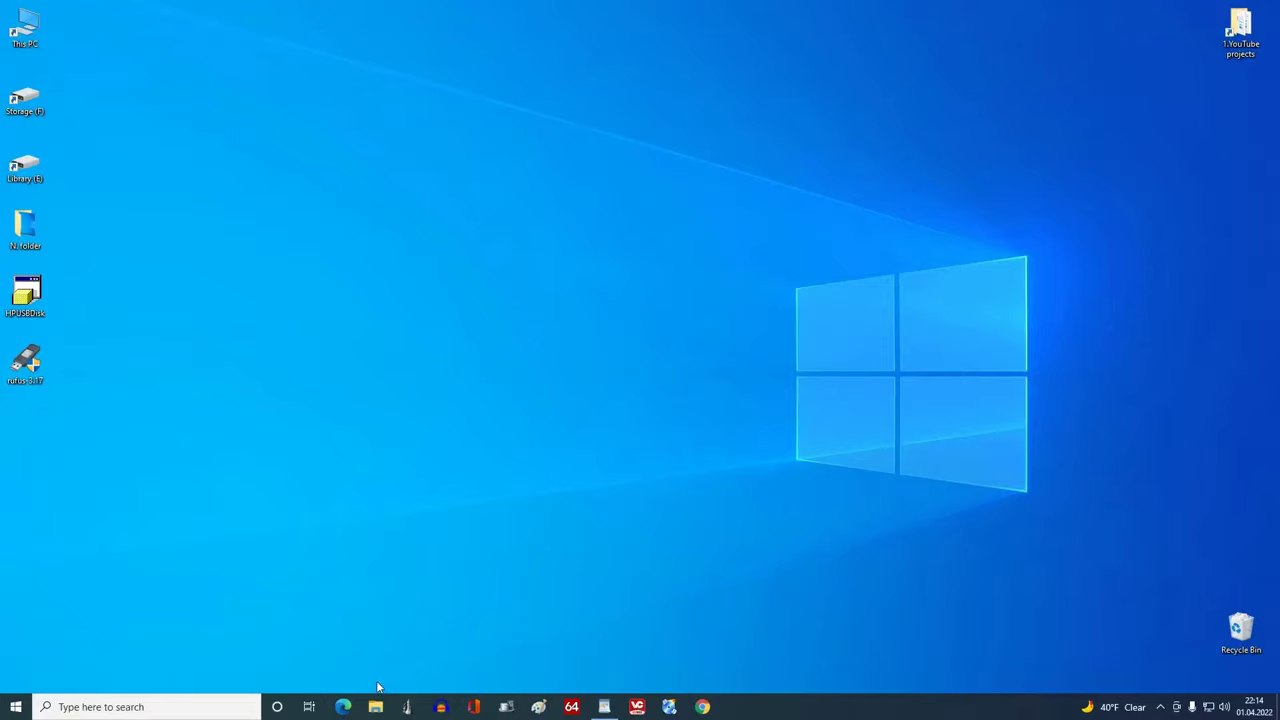
On the Windows 10 computer, open the properties of This PC and show the computer name settings in System Properties.
click(375, 707)
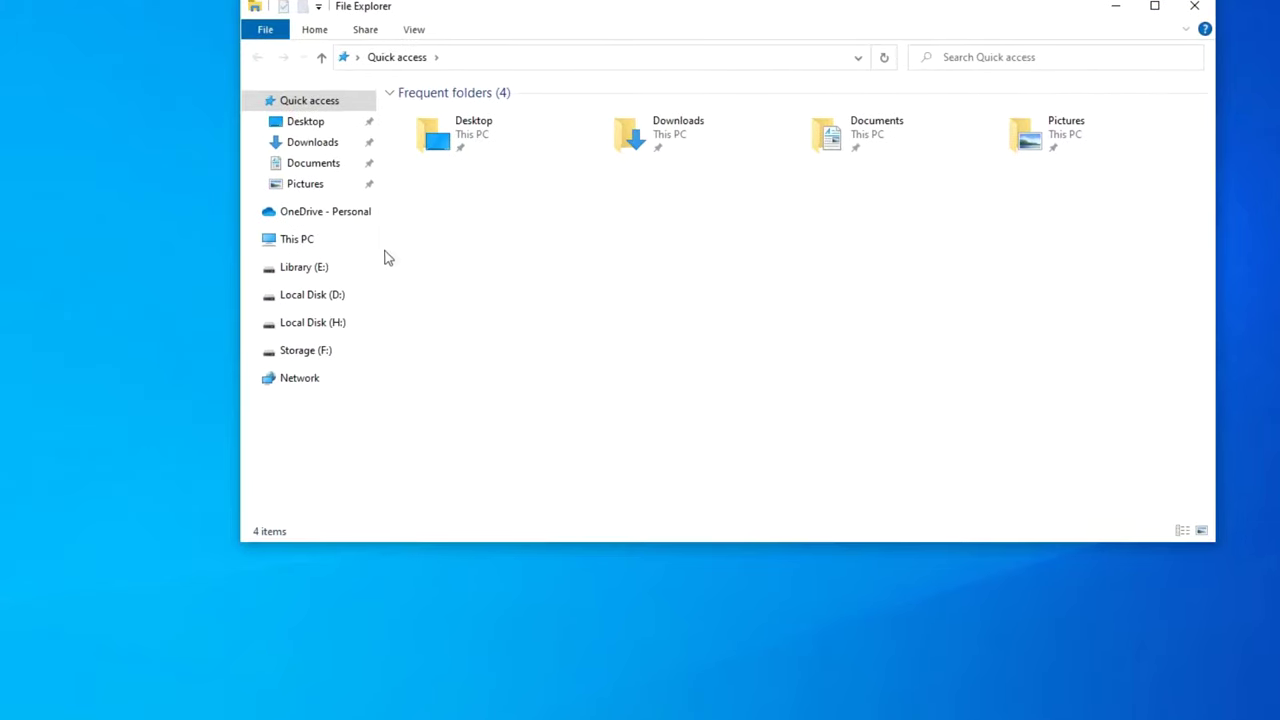
click(340, 247)
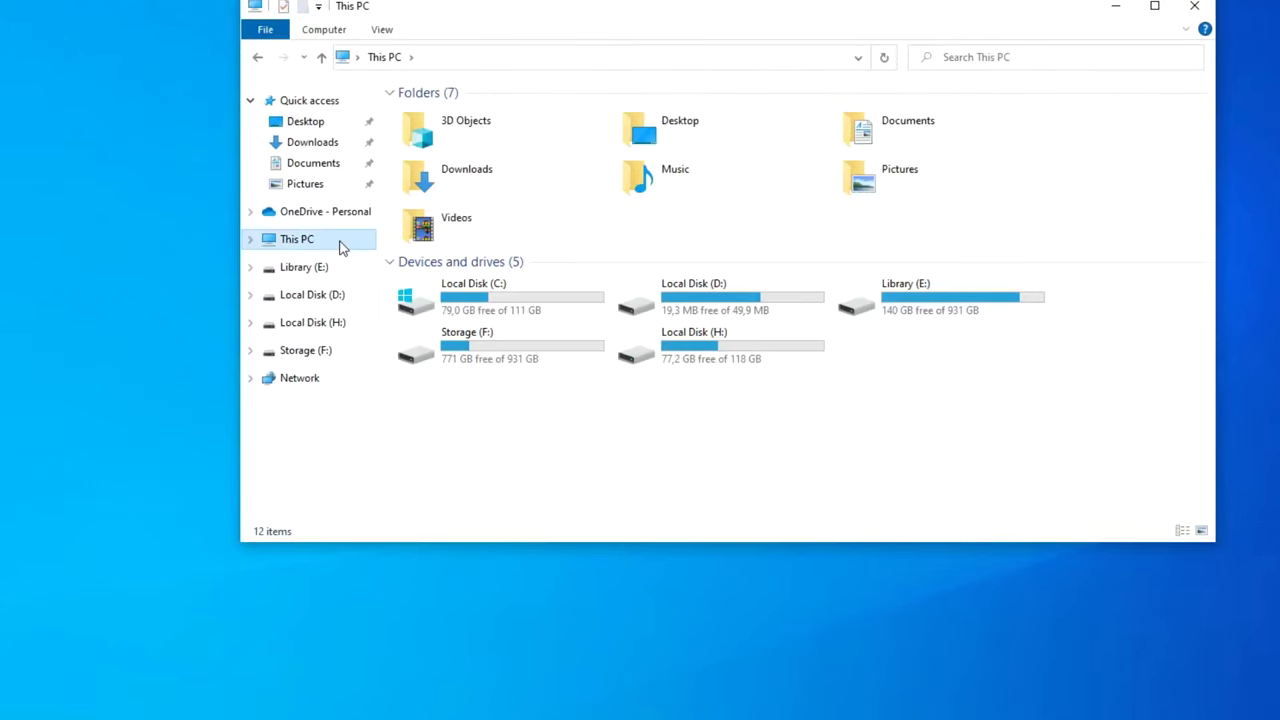
right_click(677, 399)
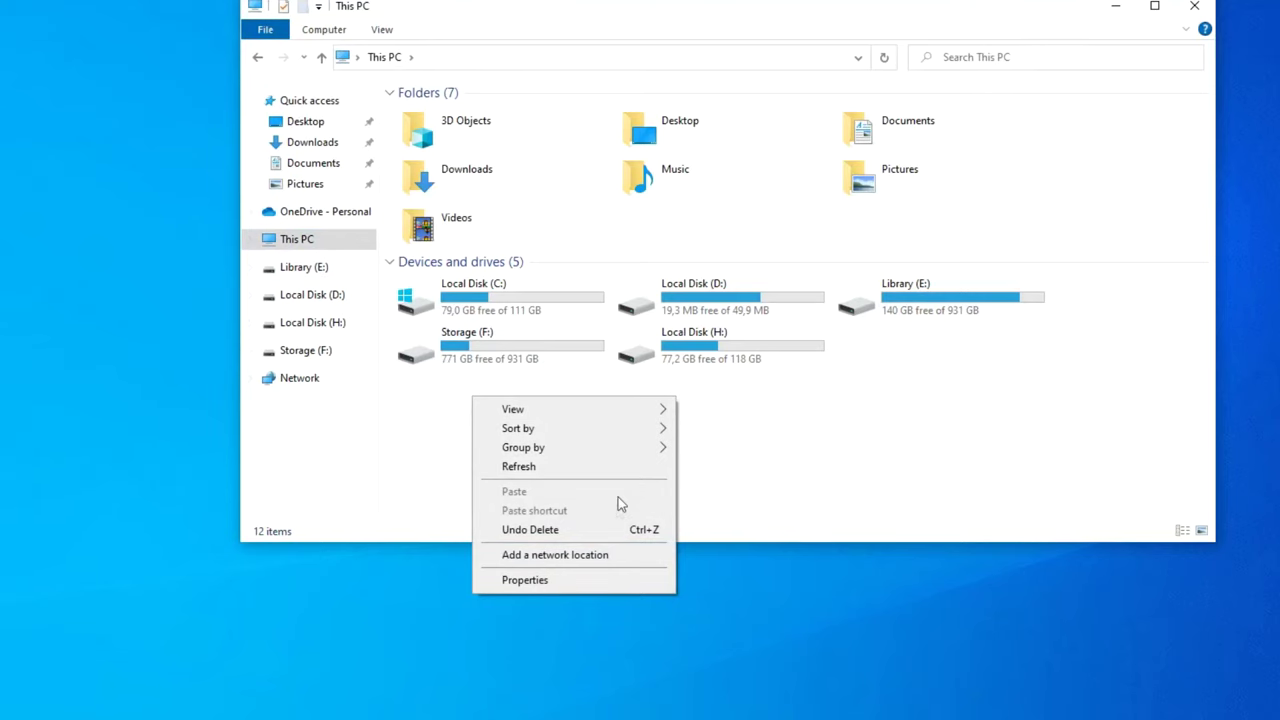
click(632, 585)
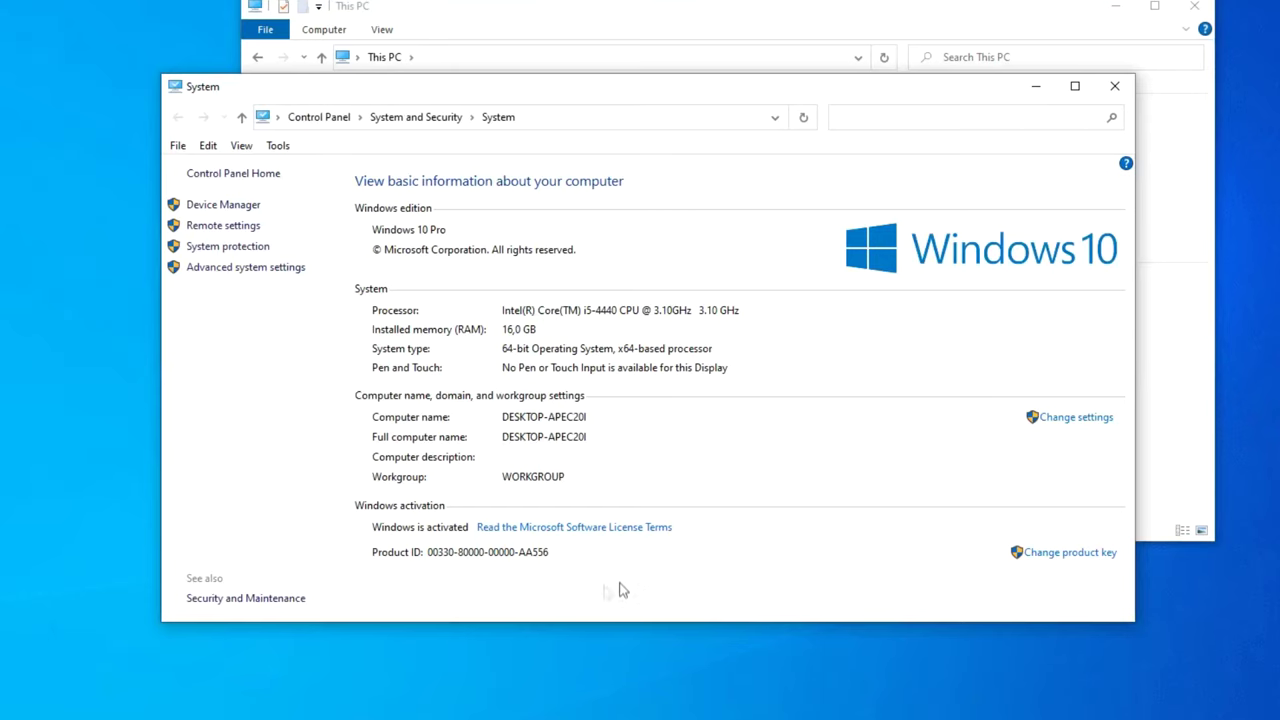
click(283, 272)
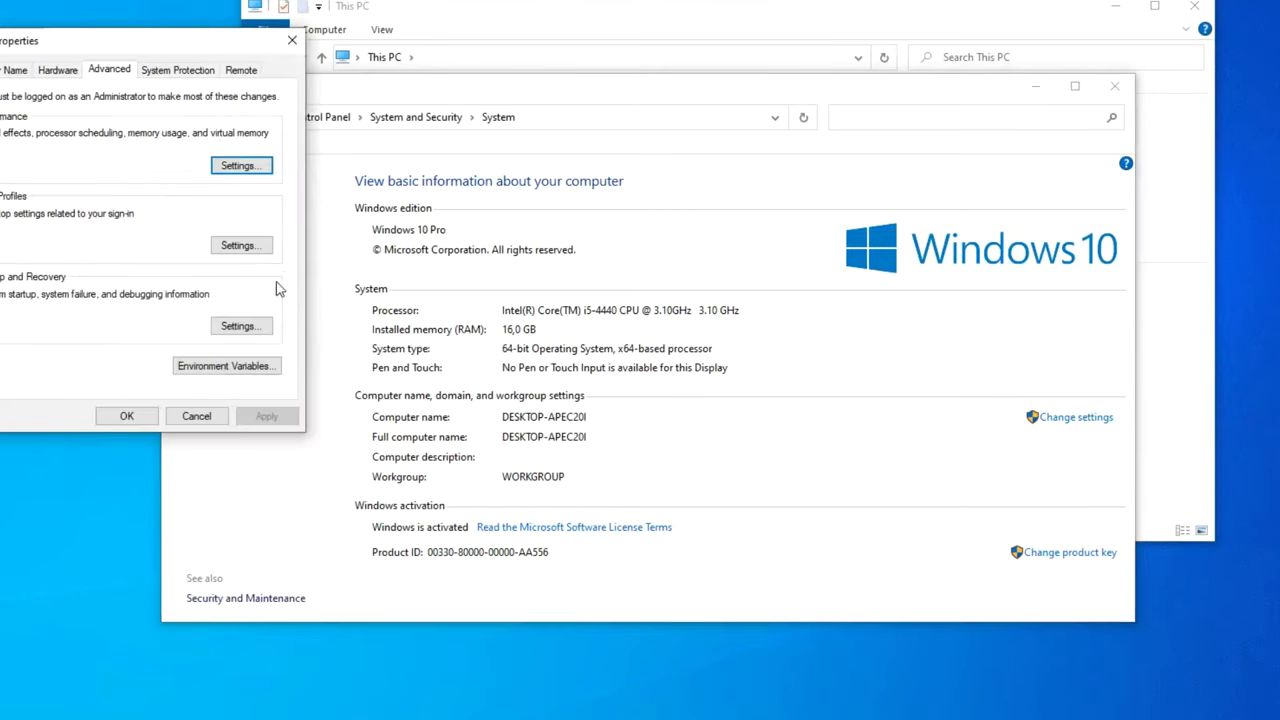
drag(129, 45, 673, 116)
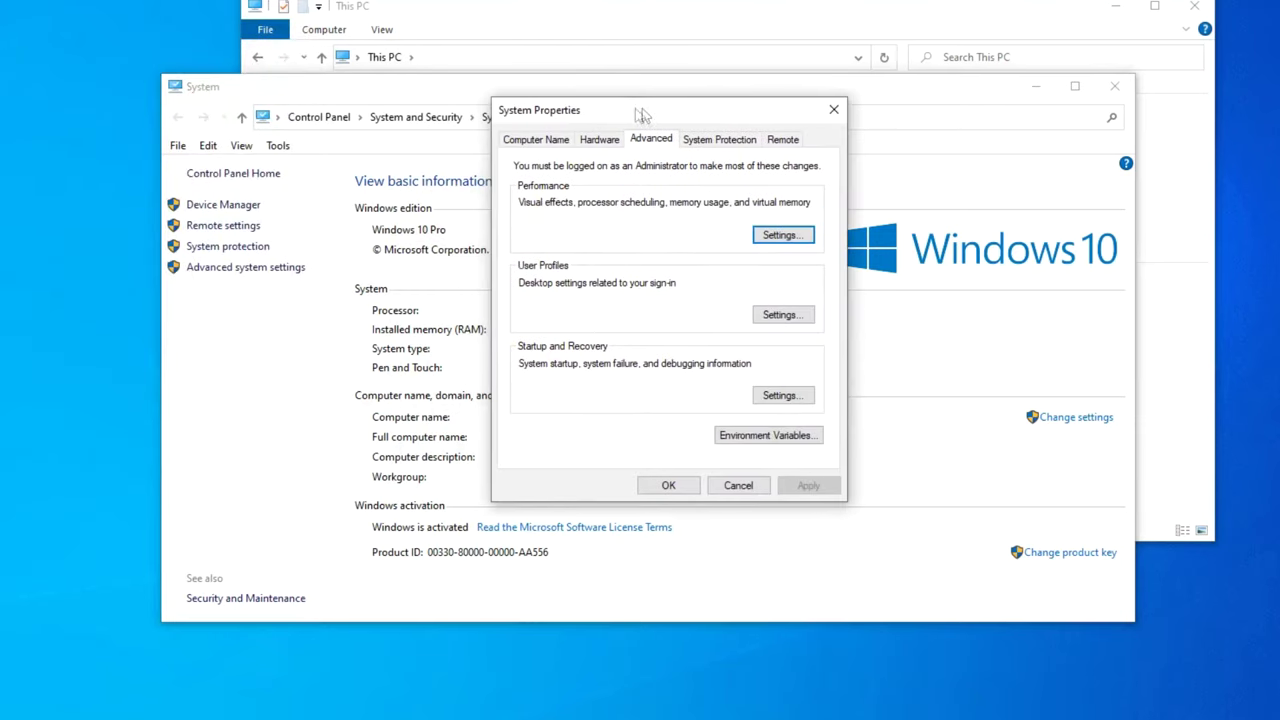
click(550, 142)
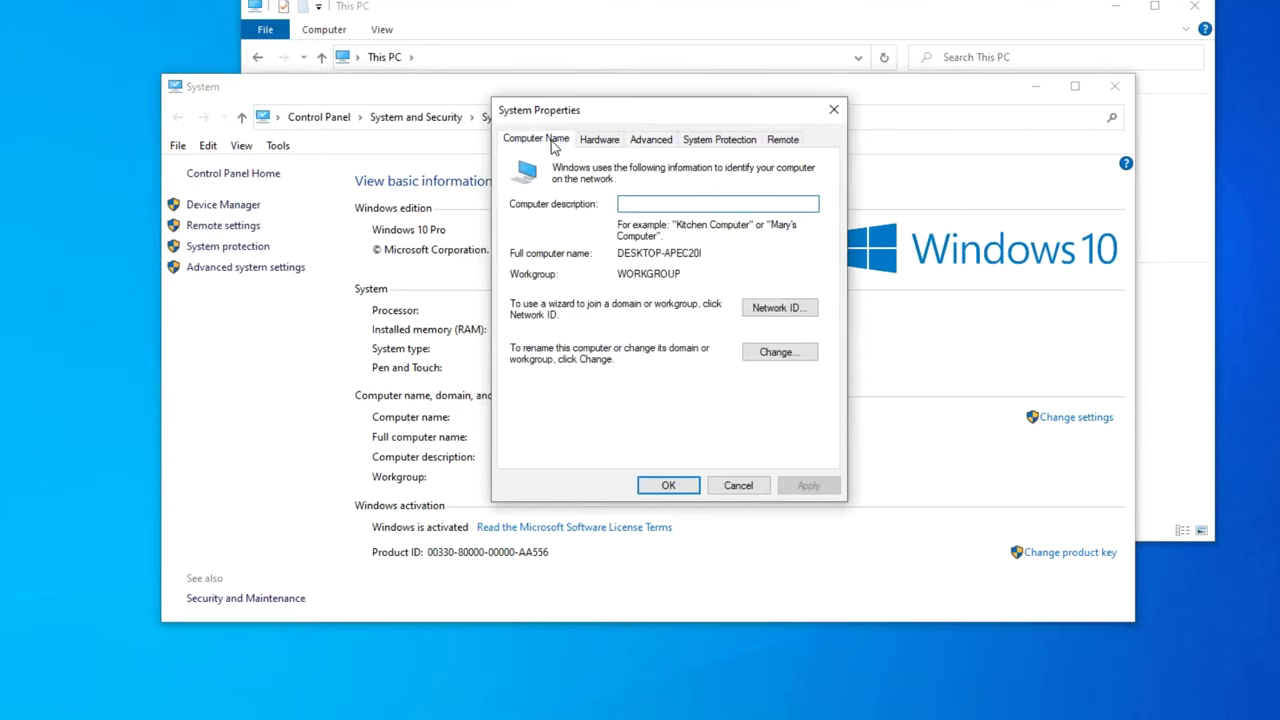
Change the computer name to PC-2, accept the name despite the duplicate notice, and close System Properties.
click(757, 356)
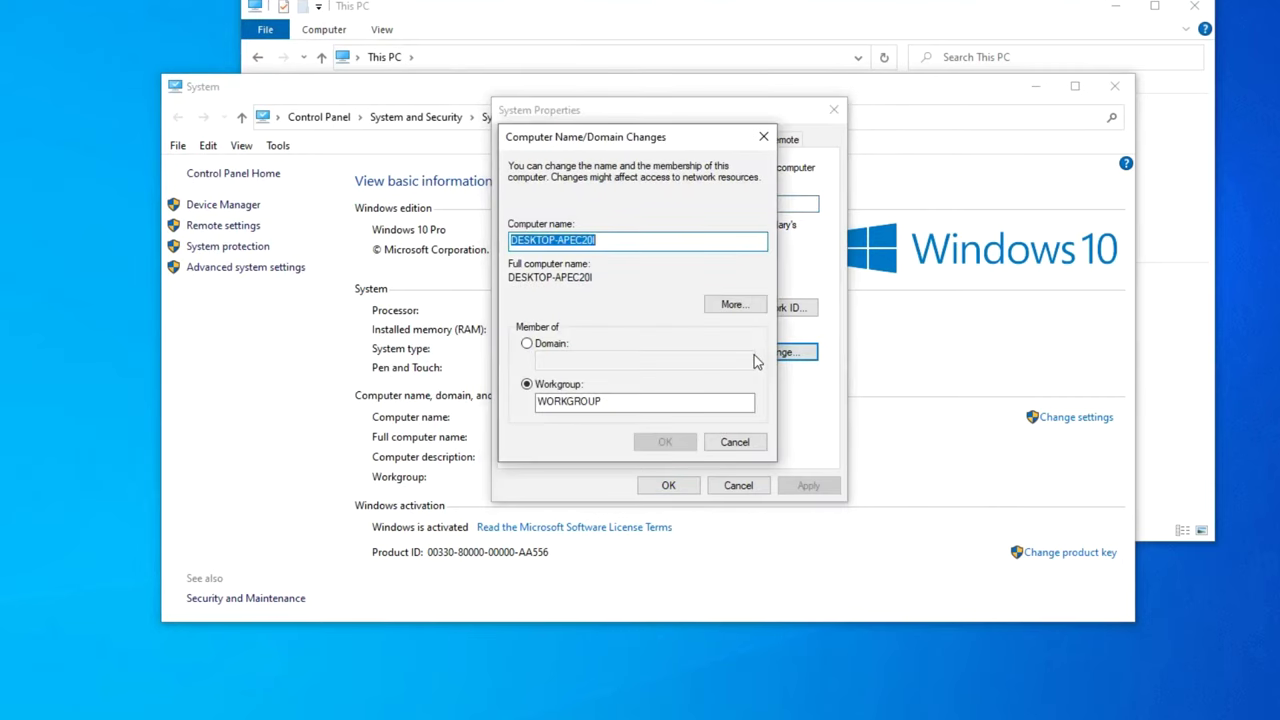
text(P)
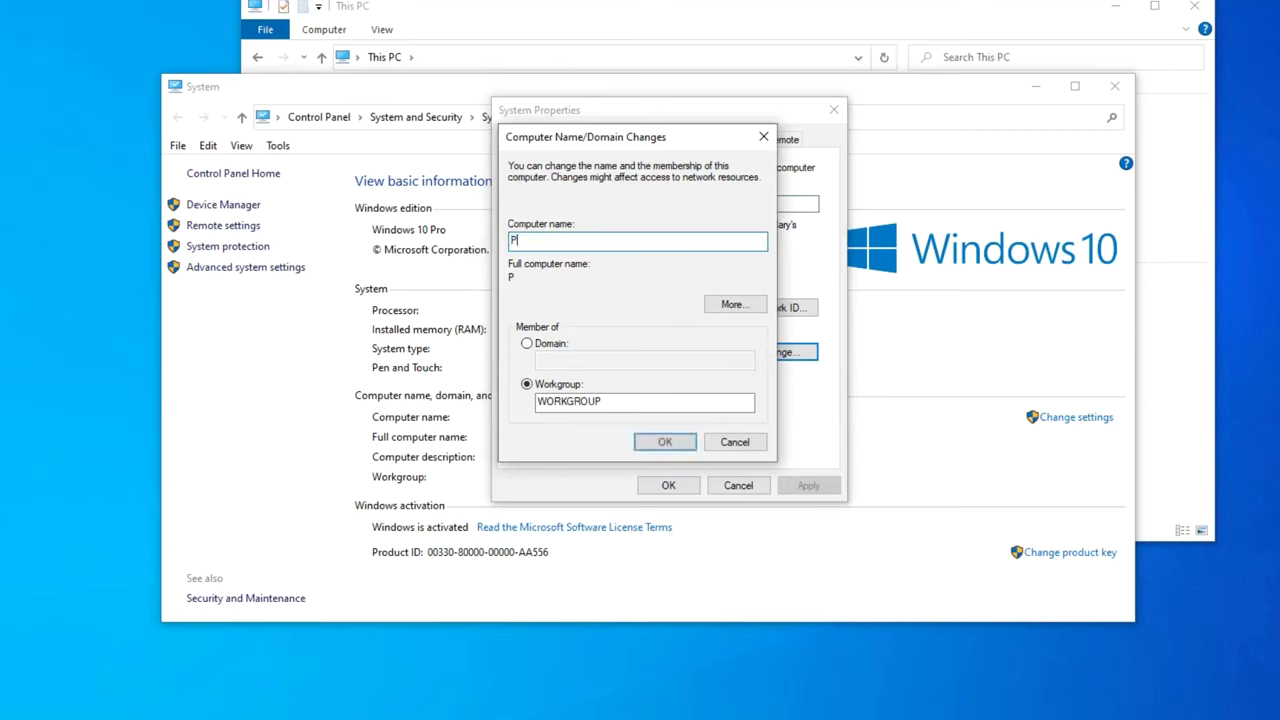
text(C-2)
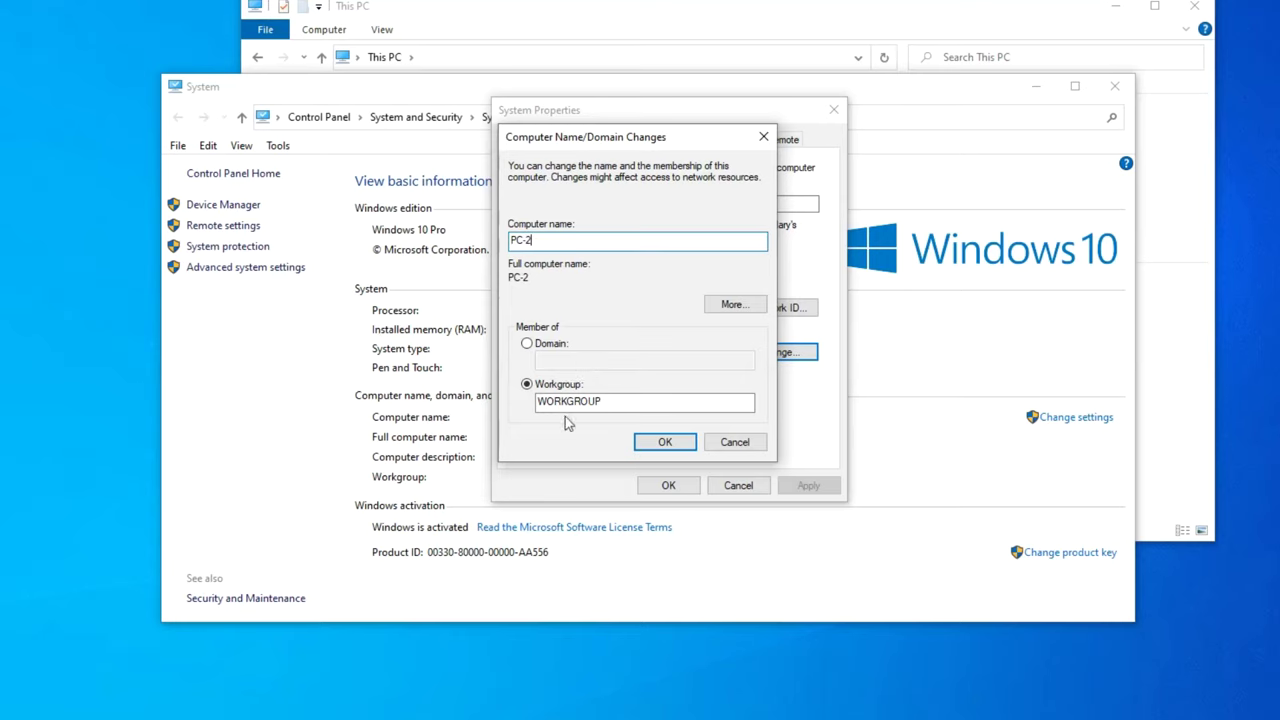
click(656, 445)
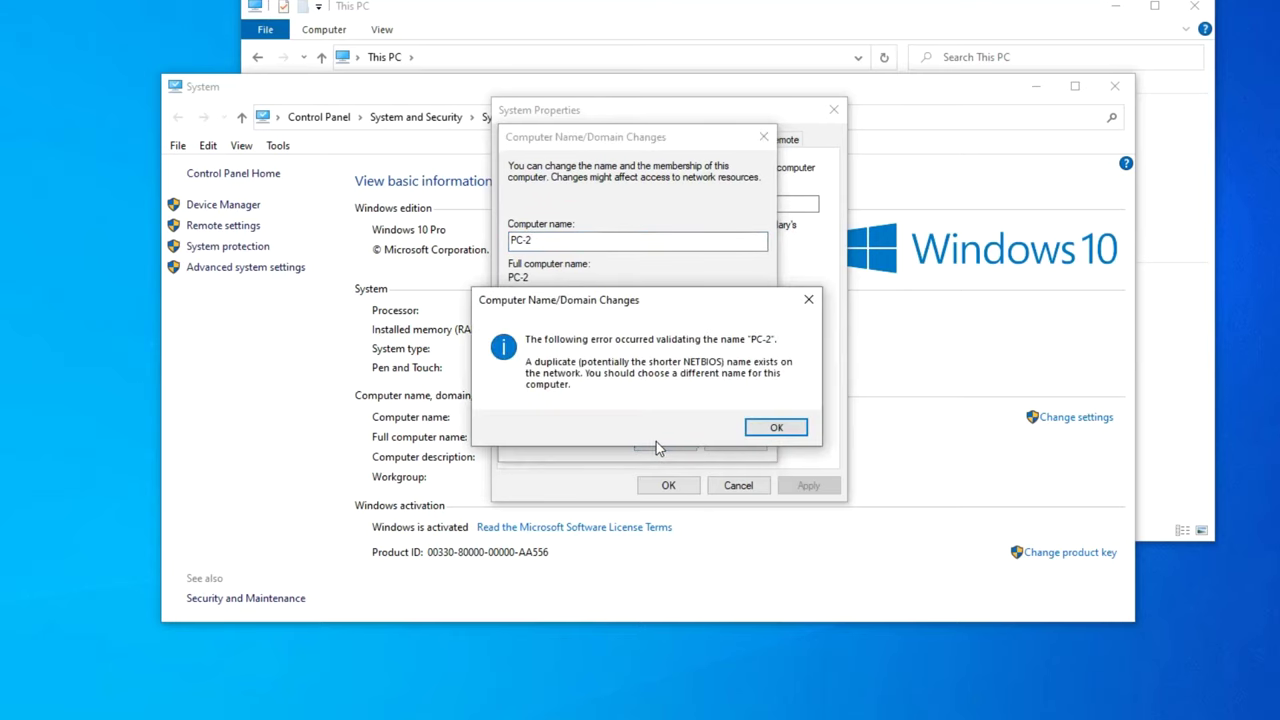
click(762, 428)
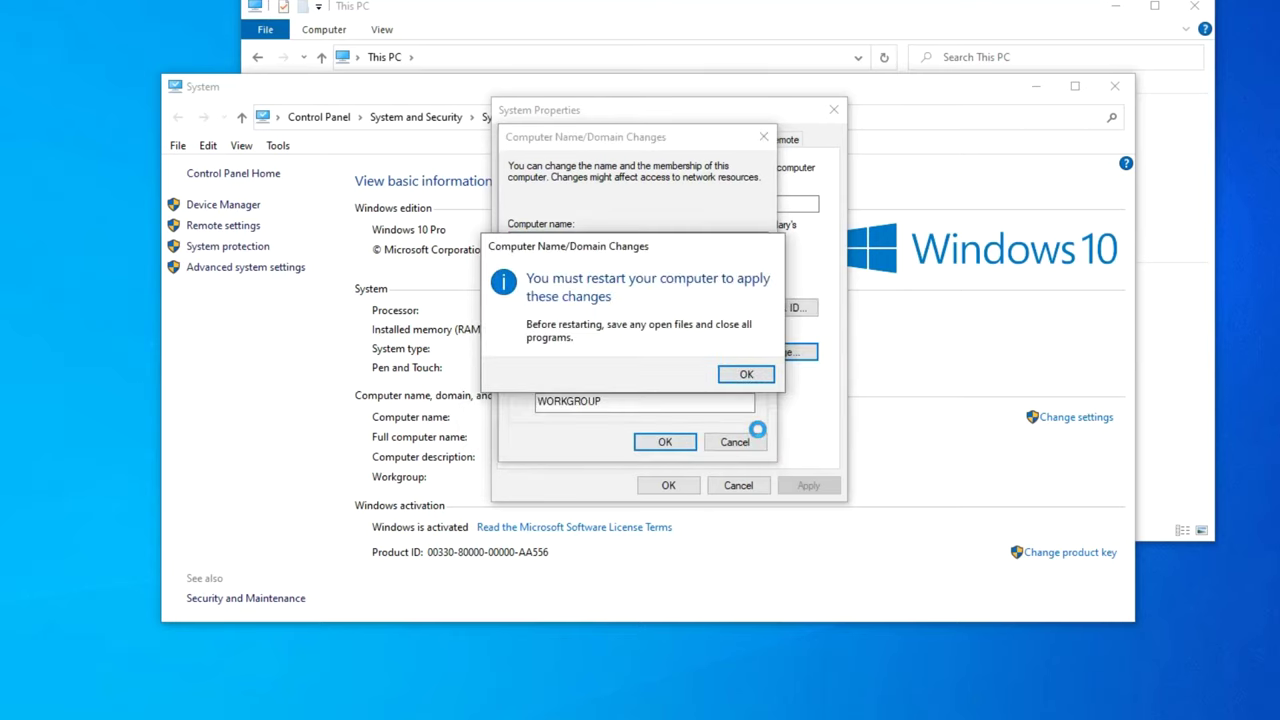
click(746, 375)
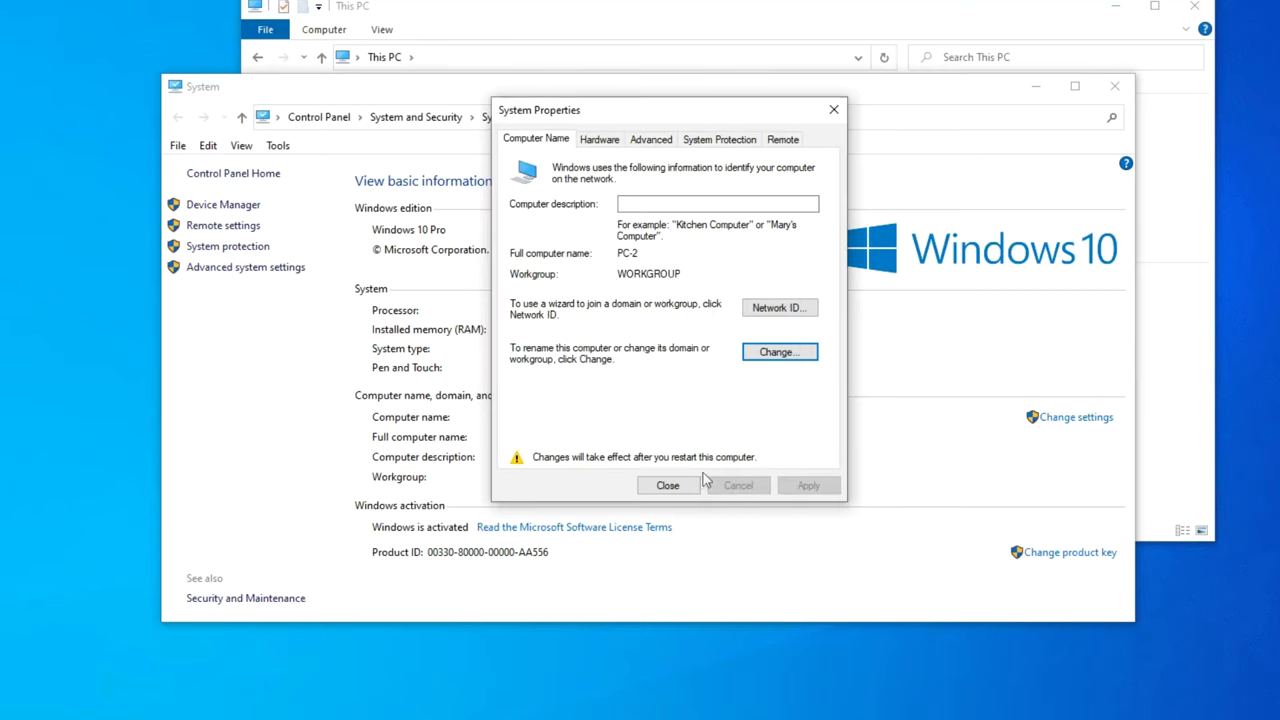
click(668, 485)
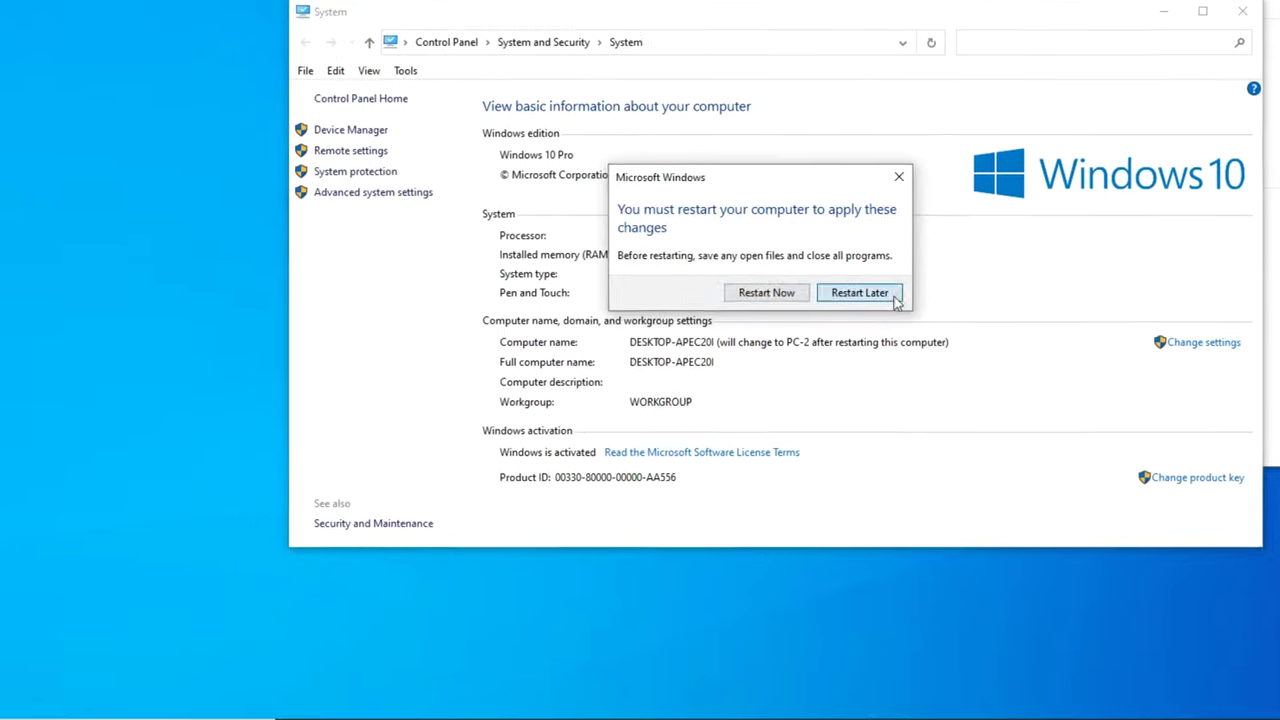
Postpone the restart and open the advanced sharing settings from Control Panel's Network and Sharing Center.
click(893, 298)
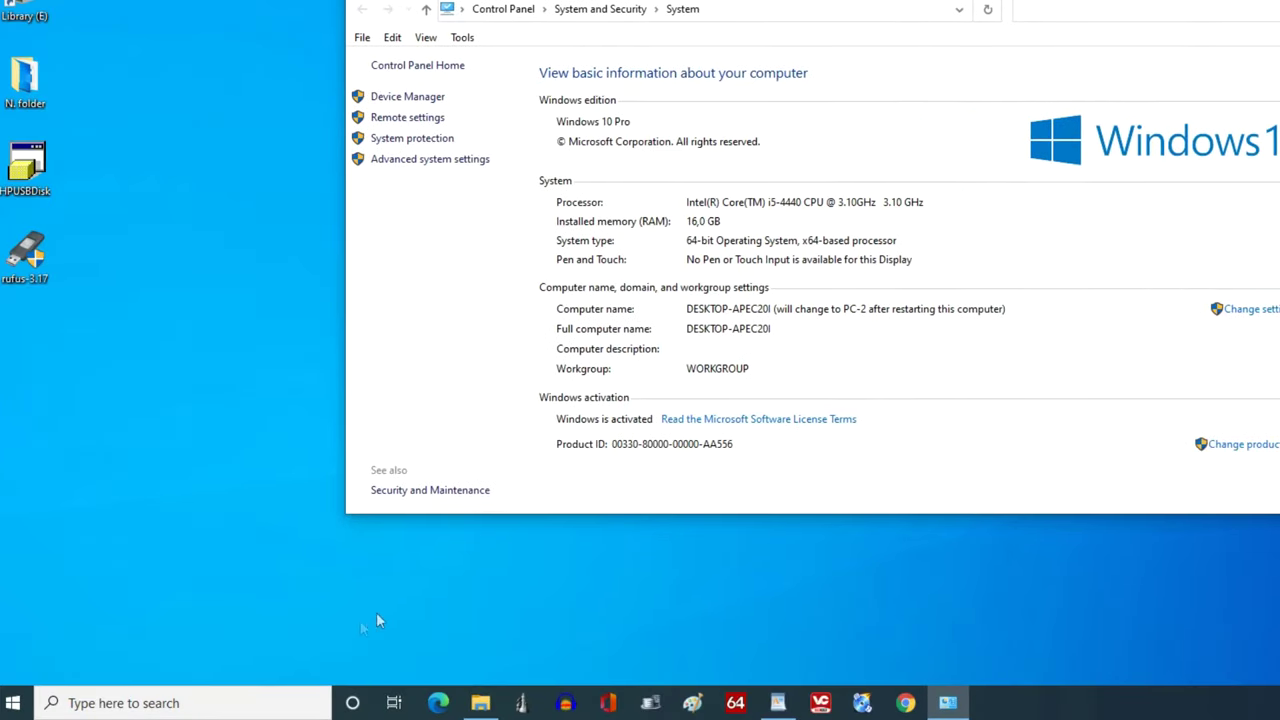
click(290, 702)
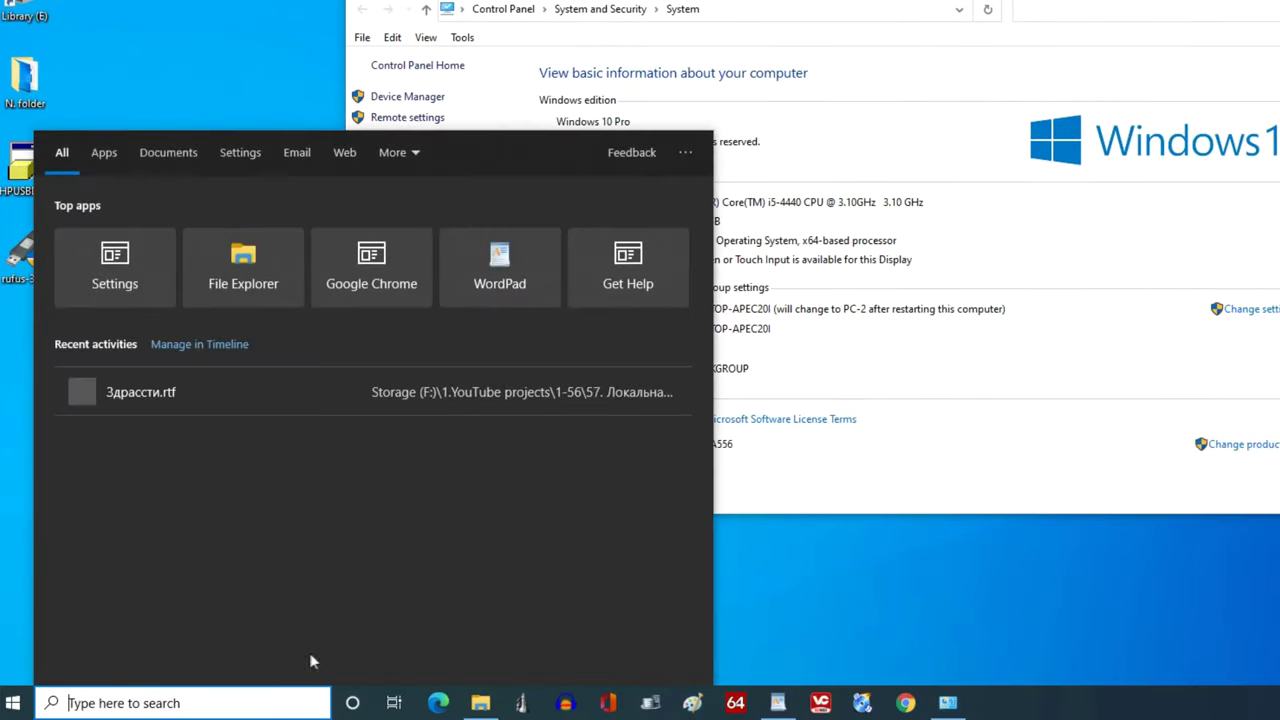
text(Con)
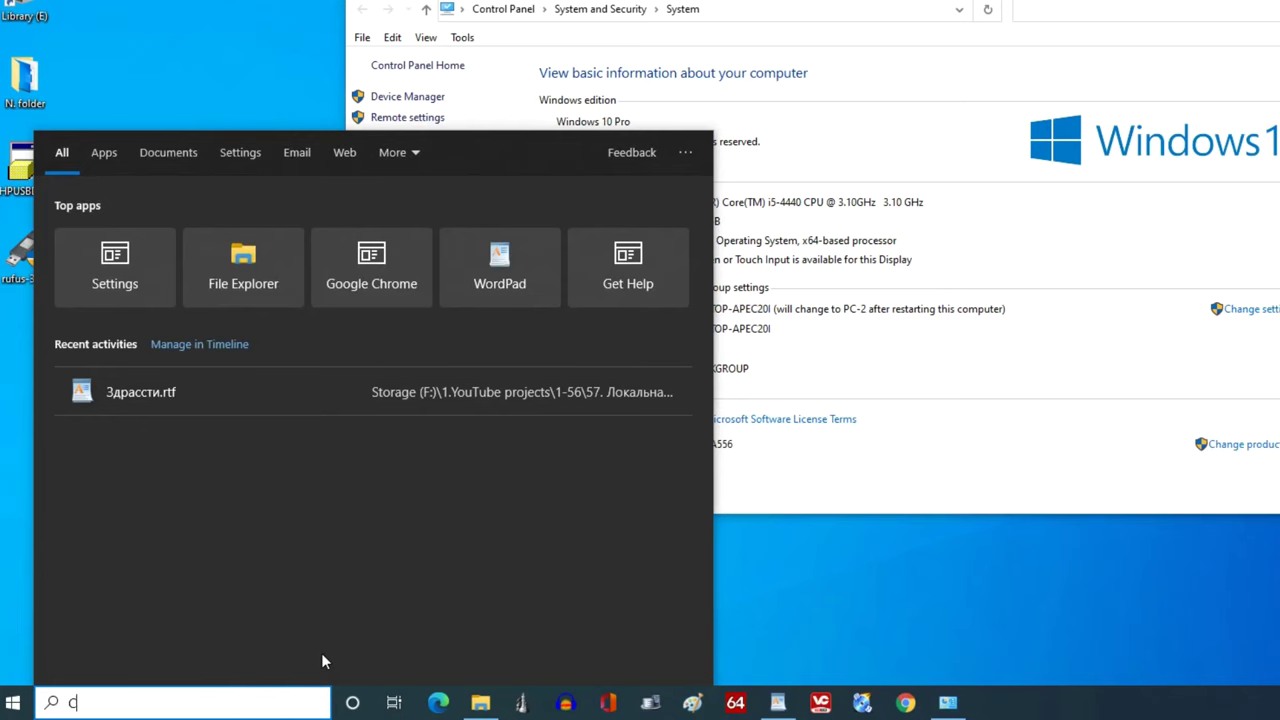
text(trol)
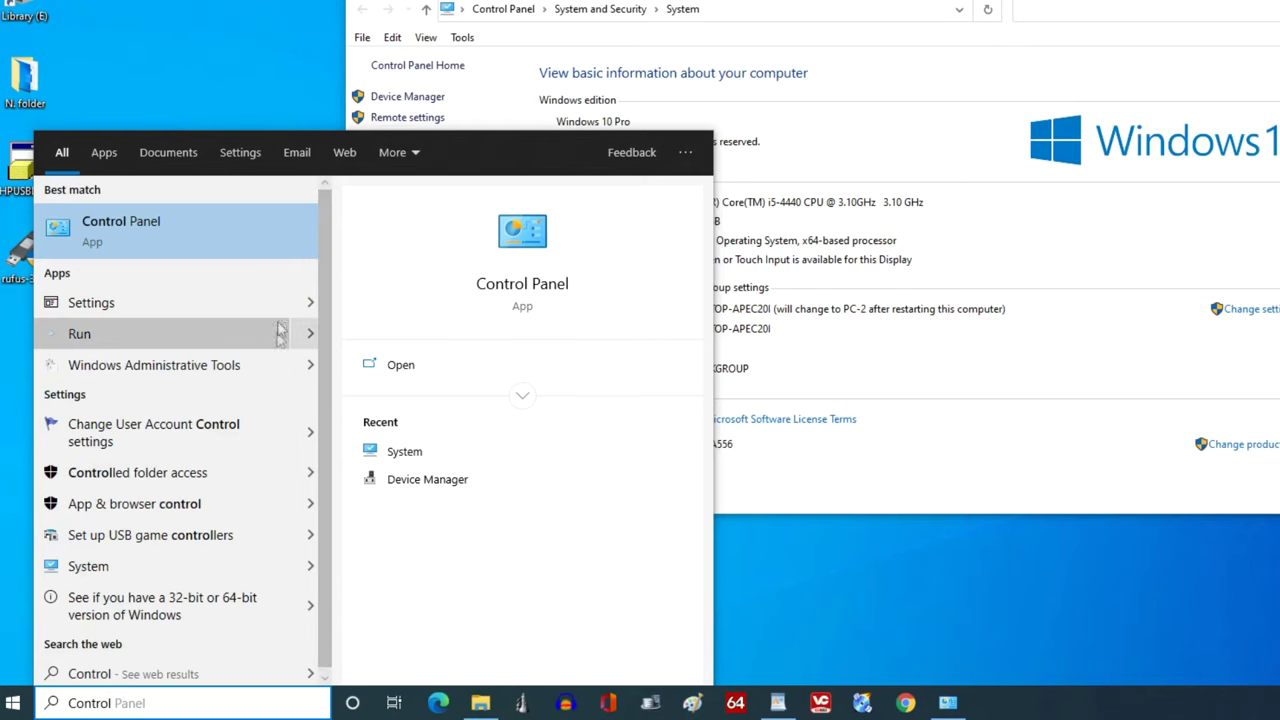
click(283, 233)
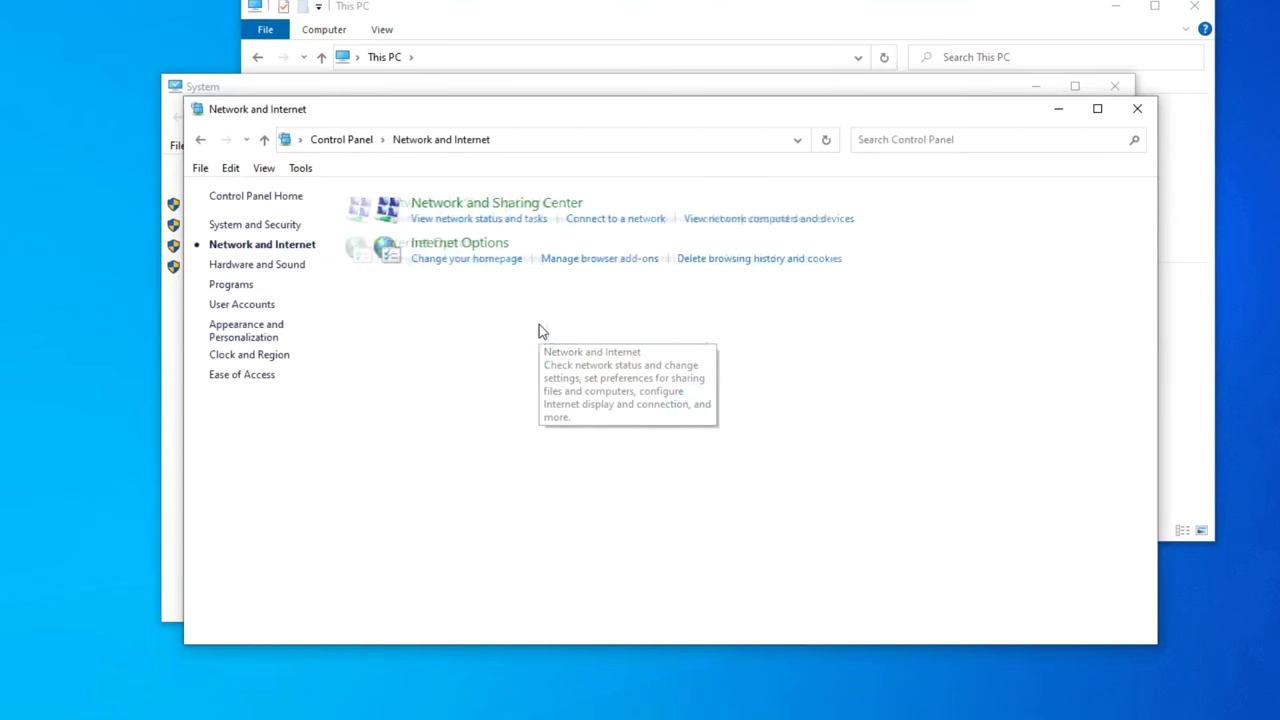
click(568, 204)
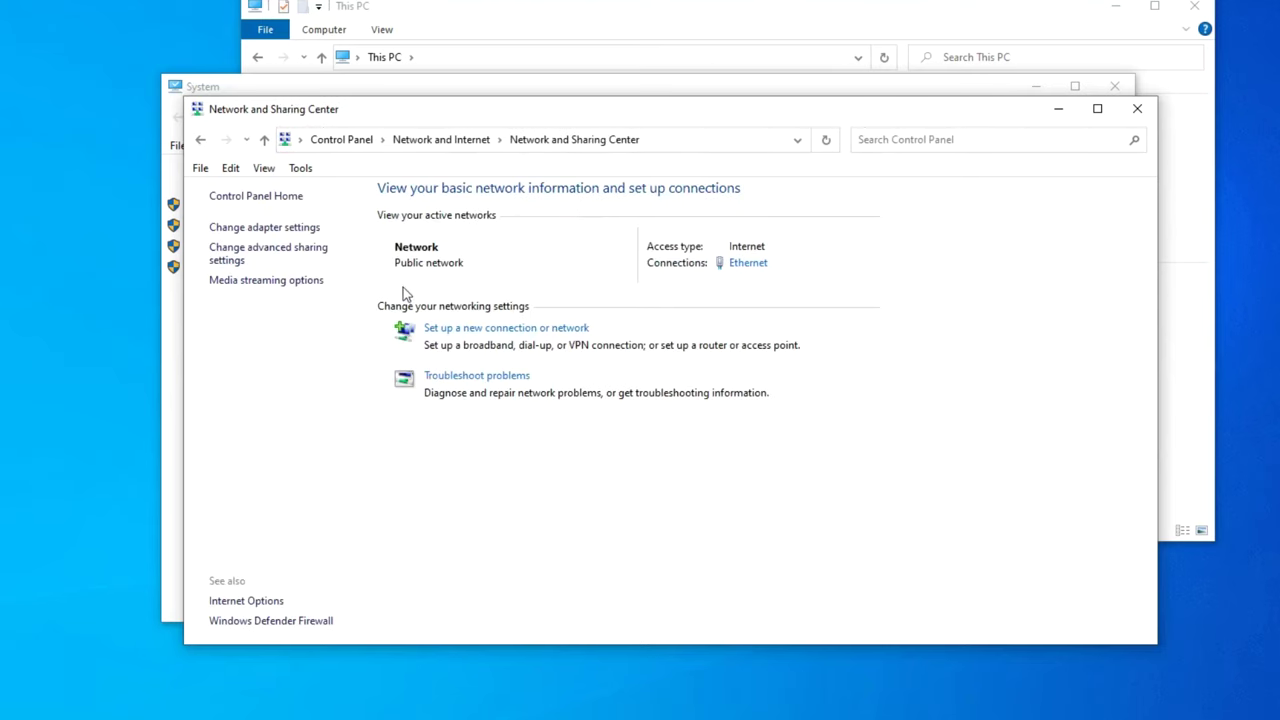
click(311, 256)
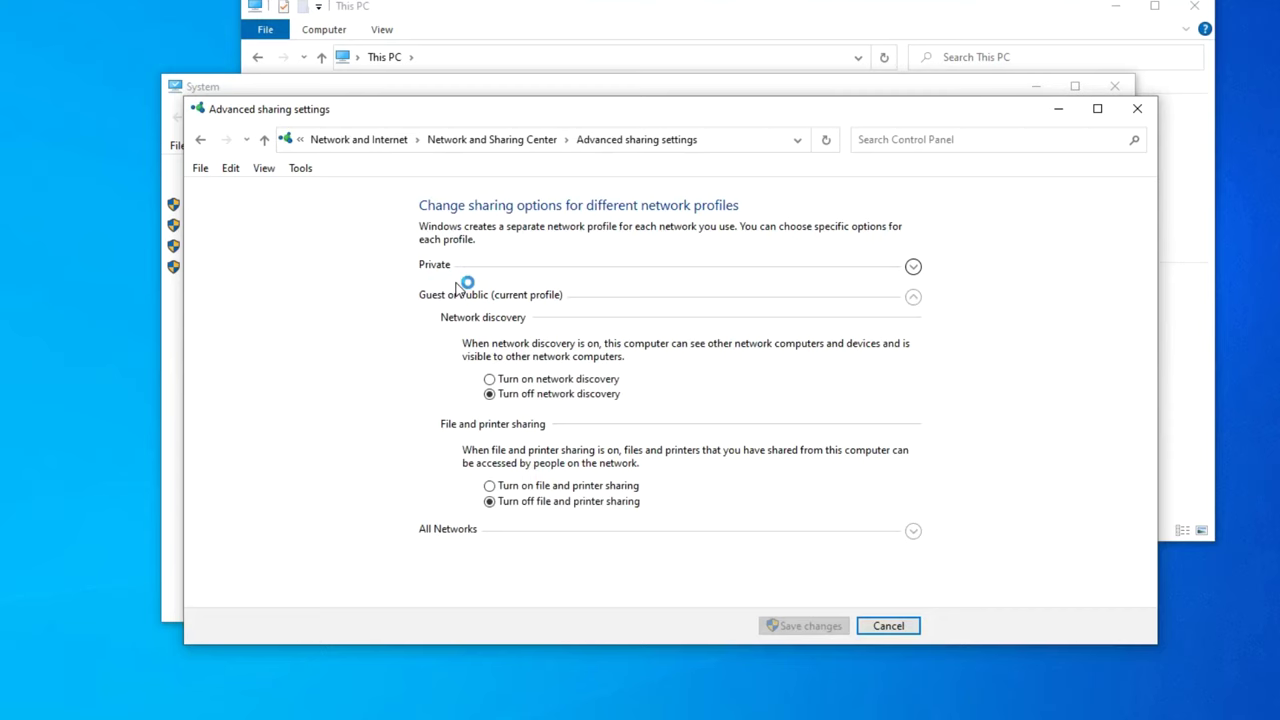
Turn on public-profile network discovery, file and printer sharing, and Public folder sharing, turn off password protected sharing, and save the changes.
click(491, 382)
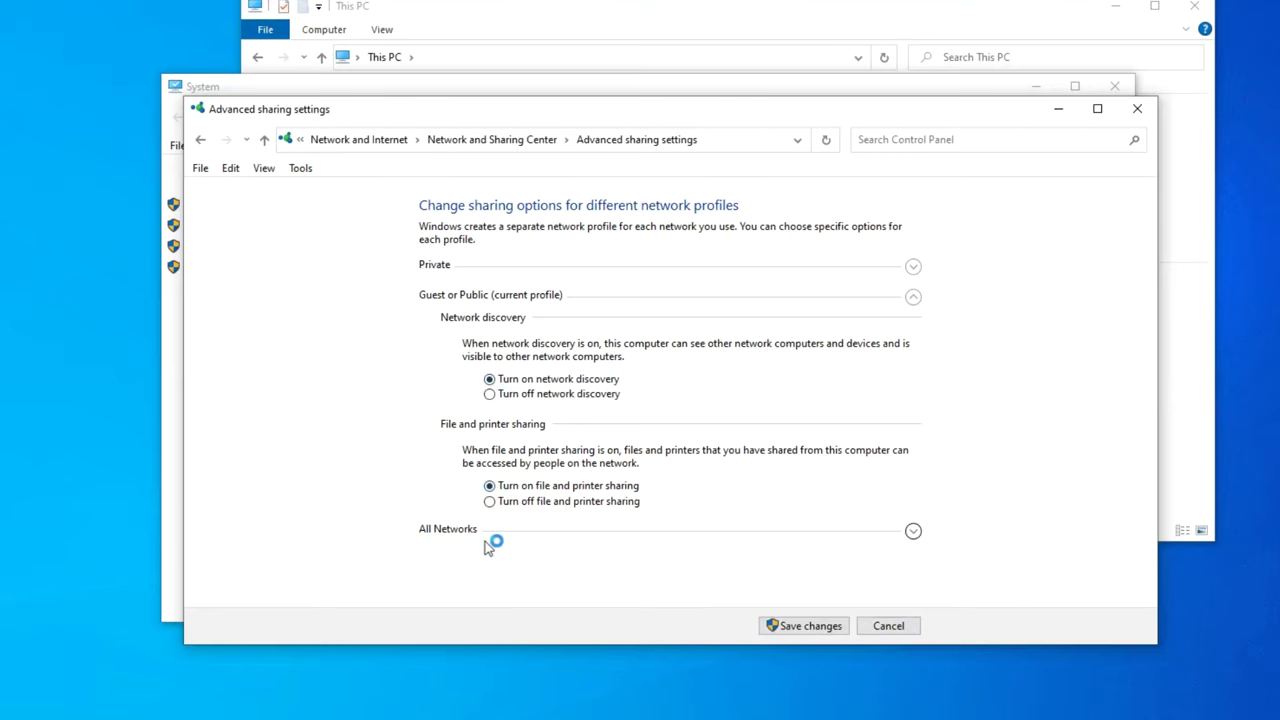
click(913, 531)
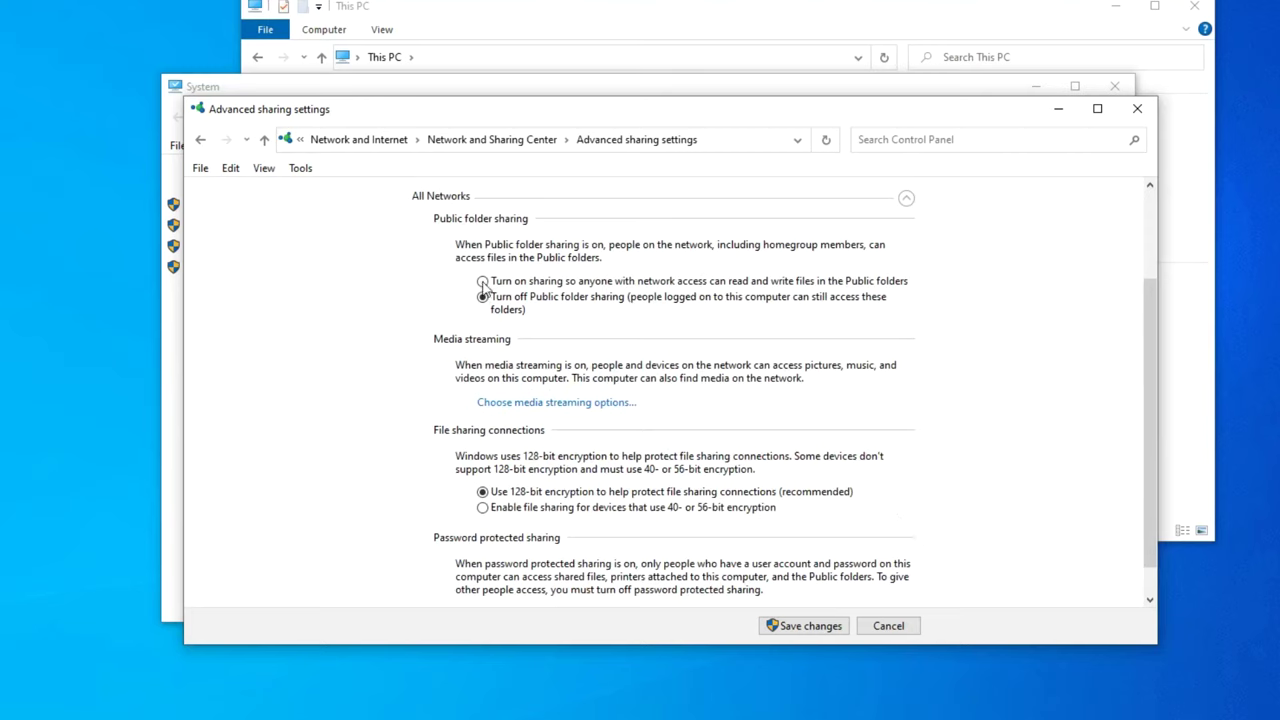
click(483, 282)
scroll(397, 379, down, 1)
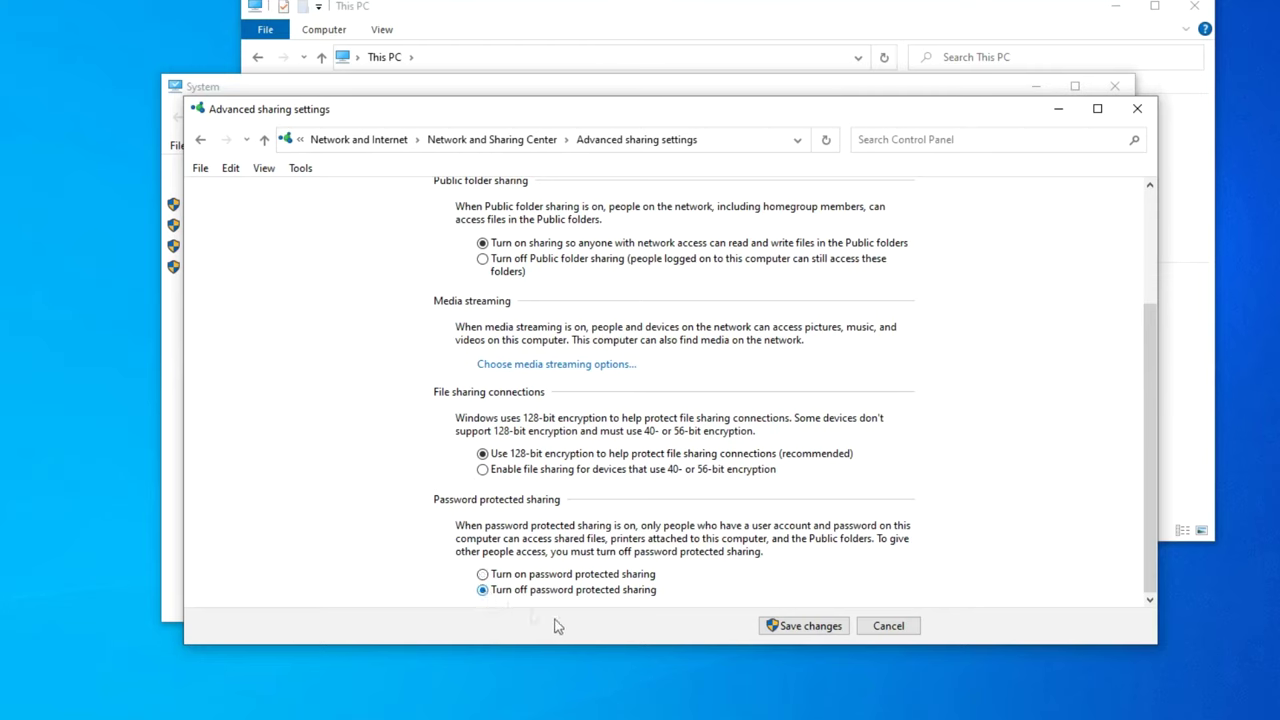
click(840, 636)
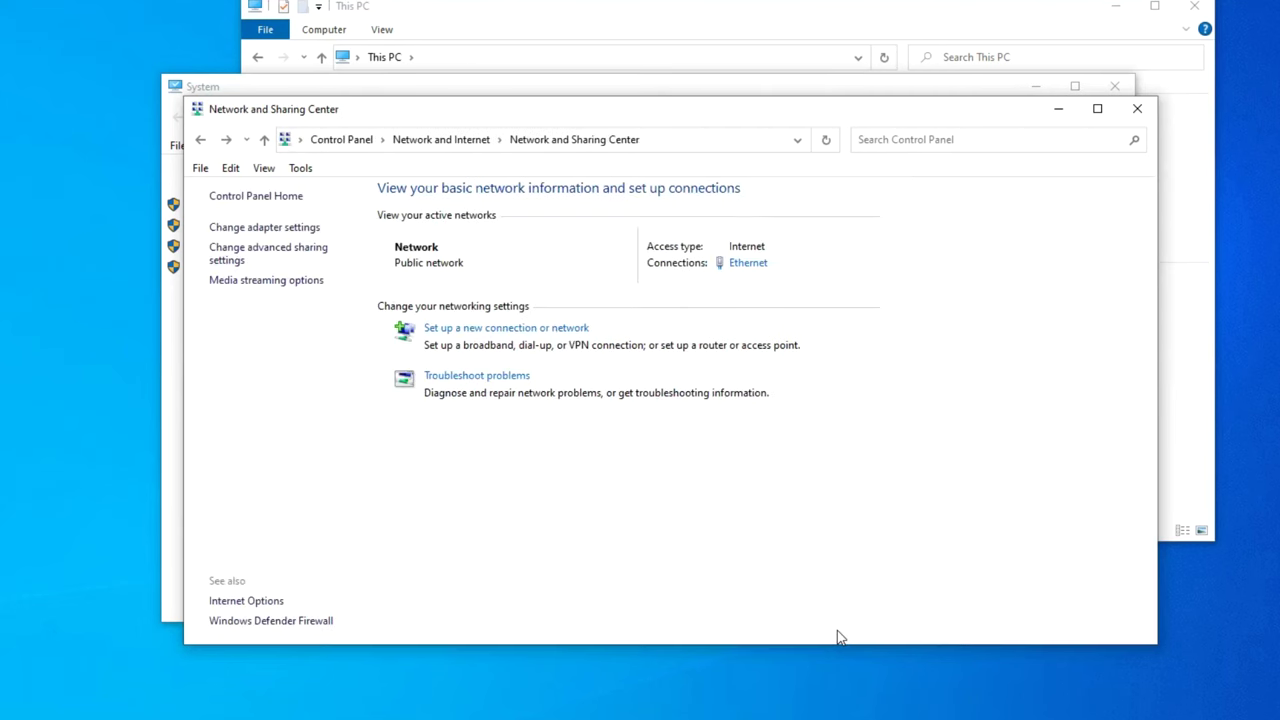
Close the Network and Sharing Center, System and File Explorer windows, and bring up the Start button's system shortcuts.
click(1137, 112)
click(1115, 87)
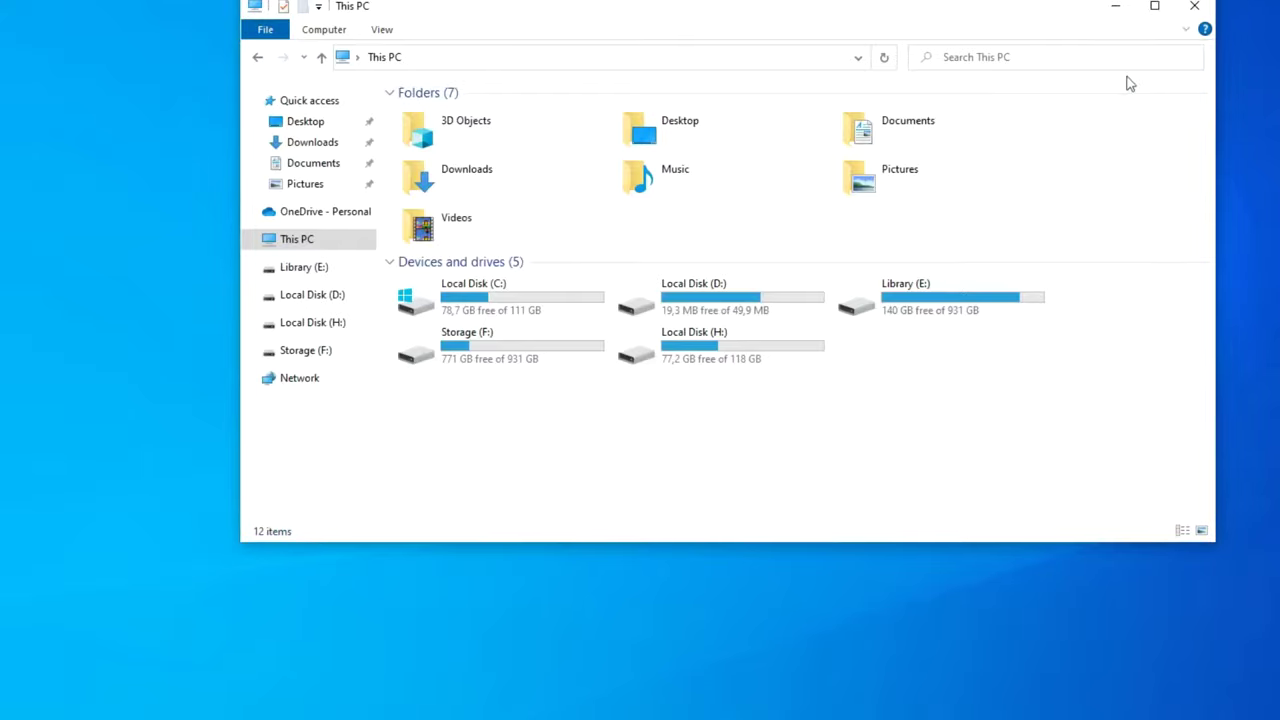
click(1194, 6)
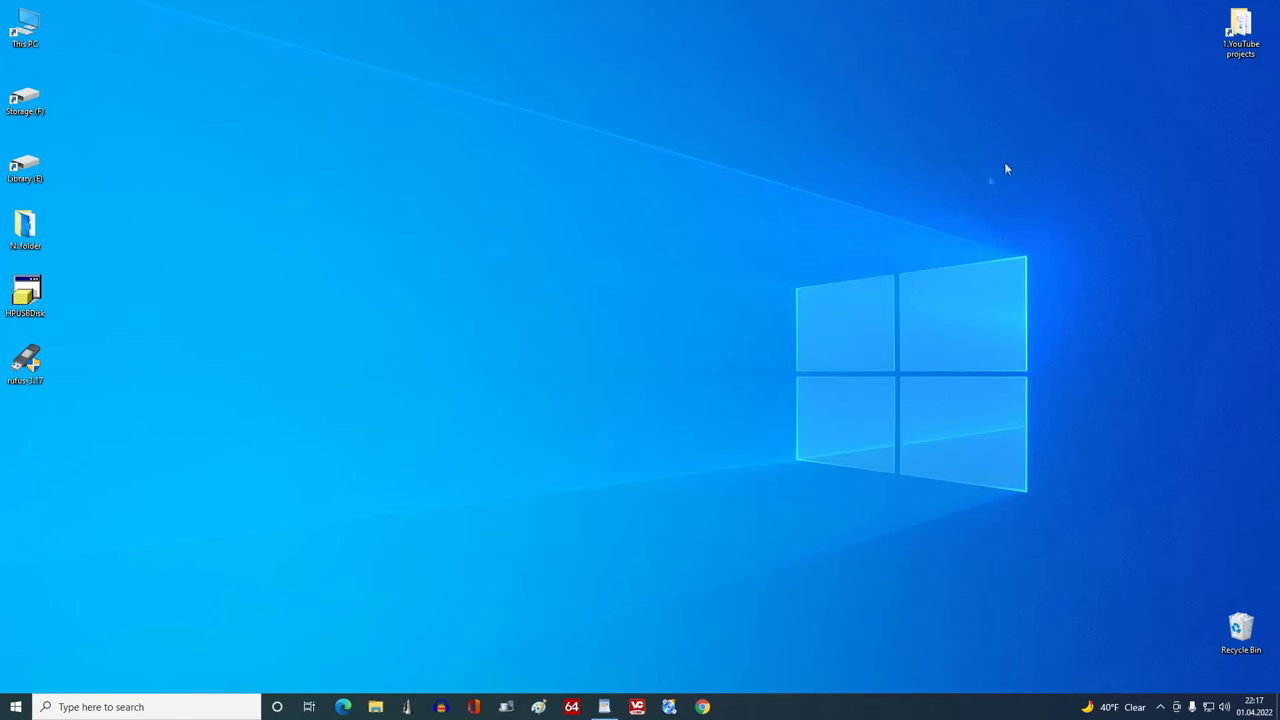
right_click(18, 708)
mouse_move(77, 678)
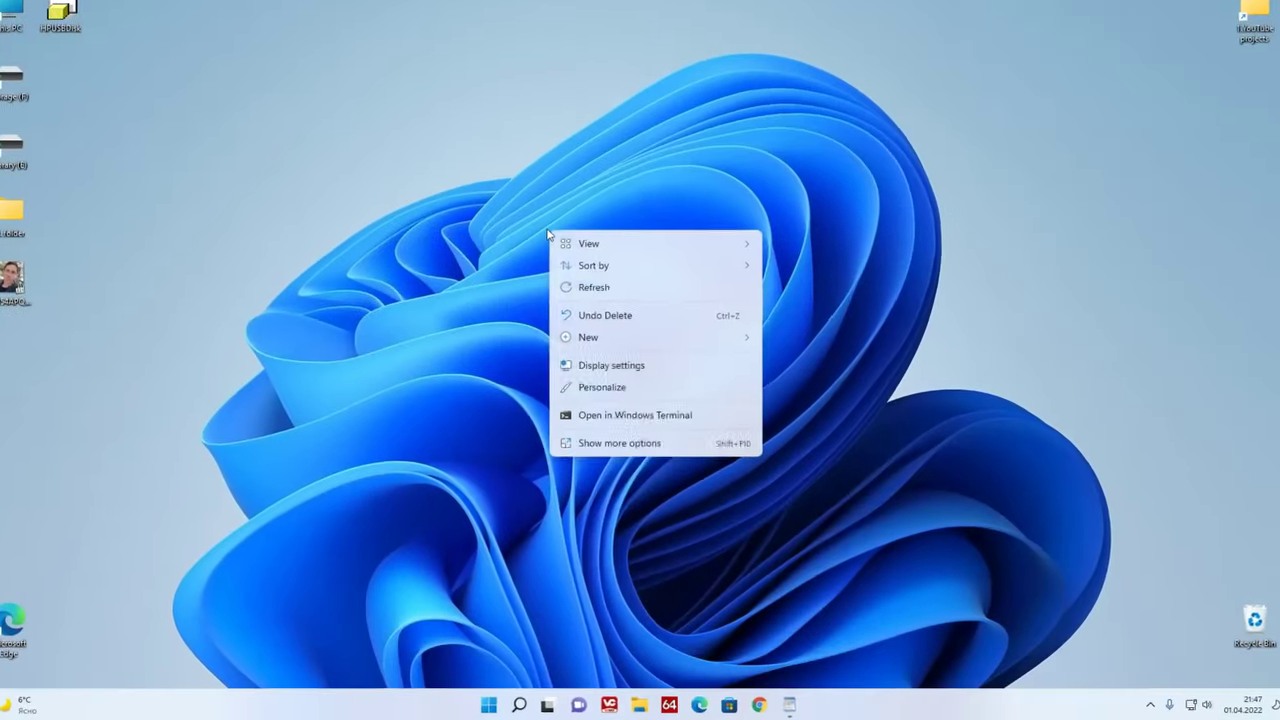
On the Windows 11 computer, create a new desktop folder named Files.
mouse_move(590, 320)
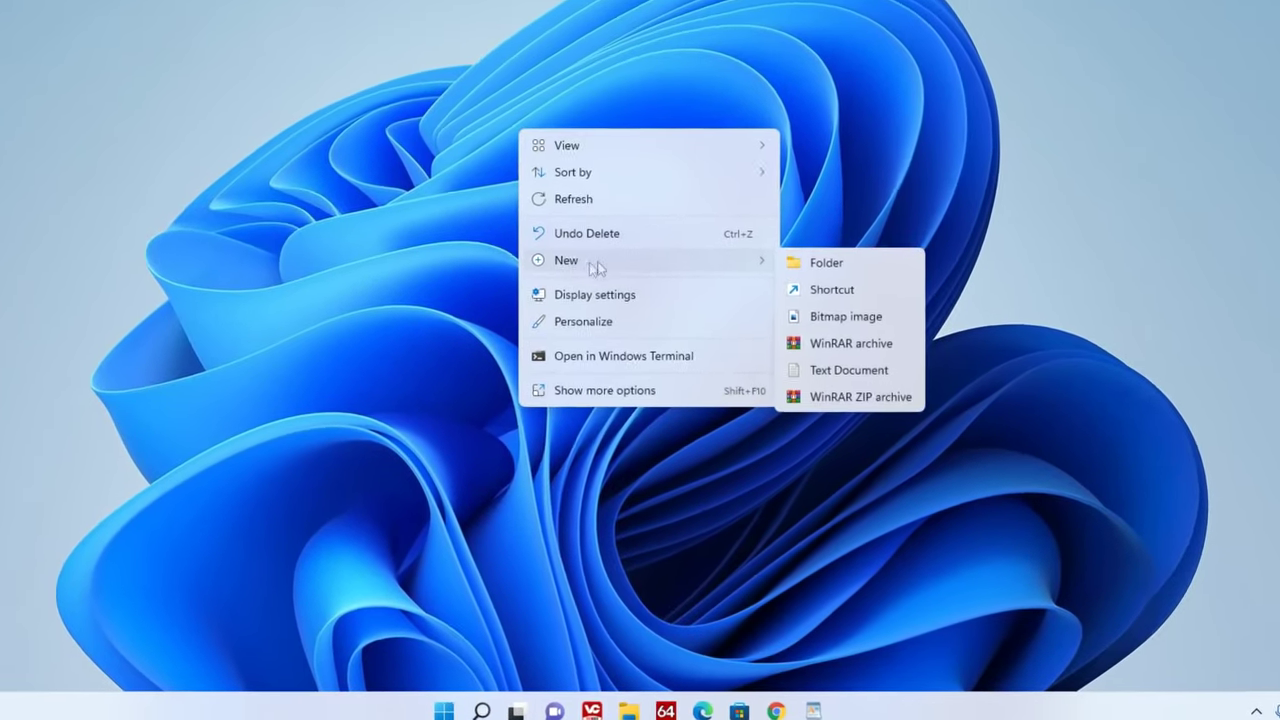
click(873, 252)
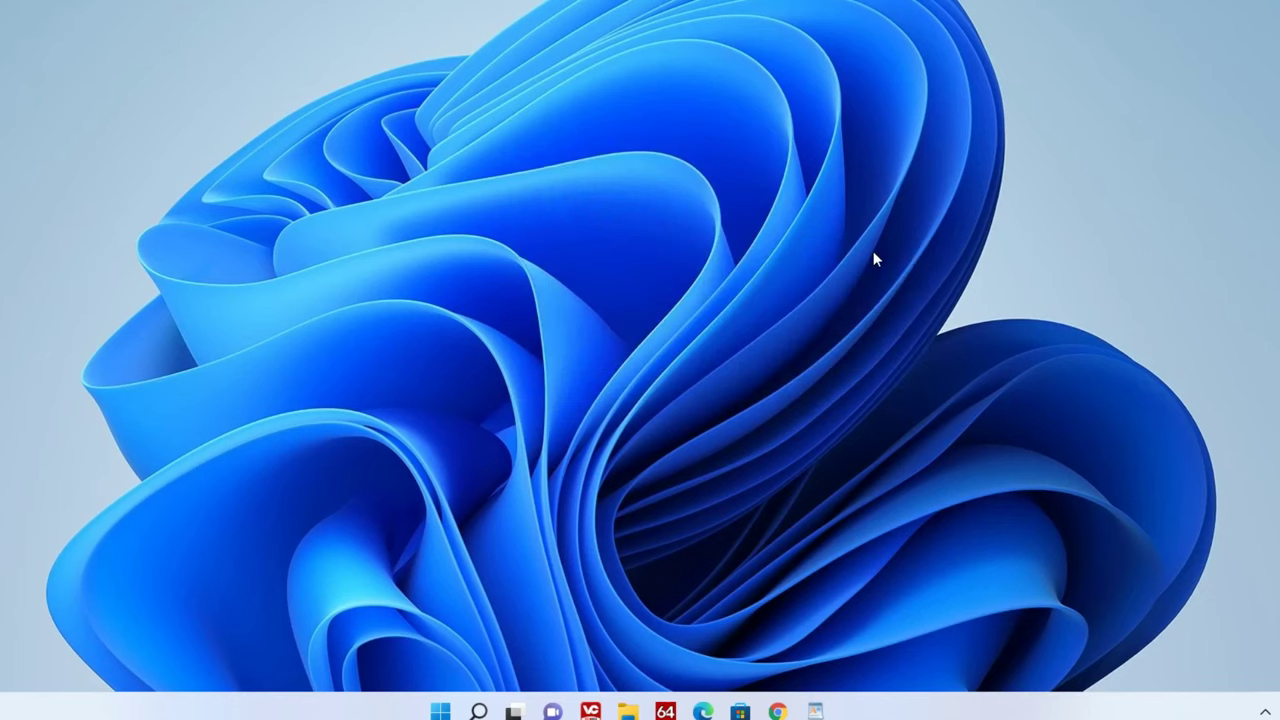
text(F)
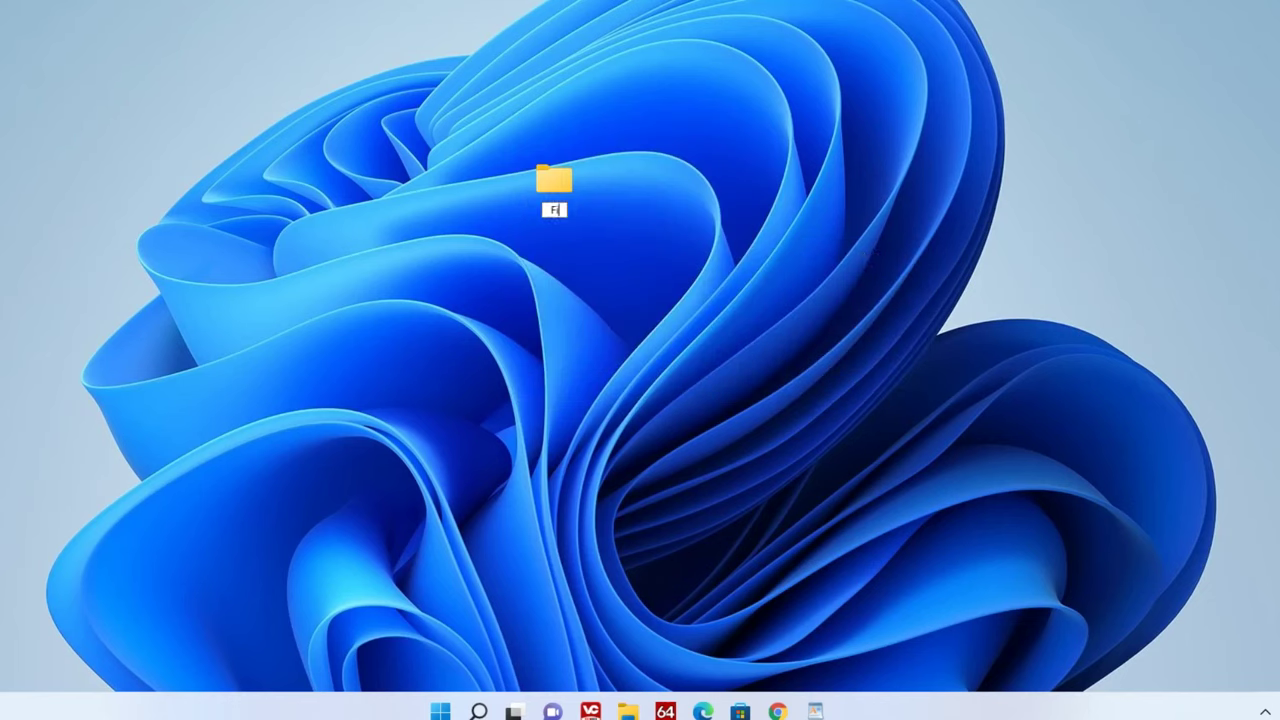
text(iles)
key(Return)
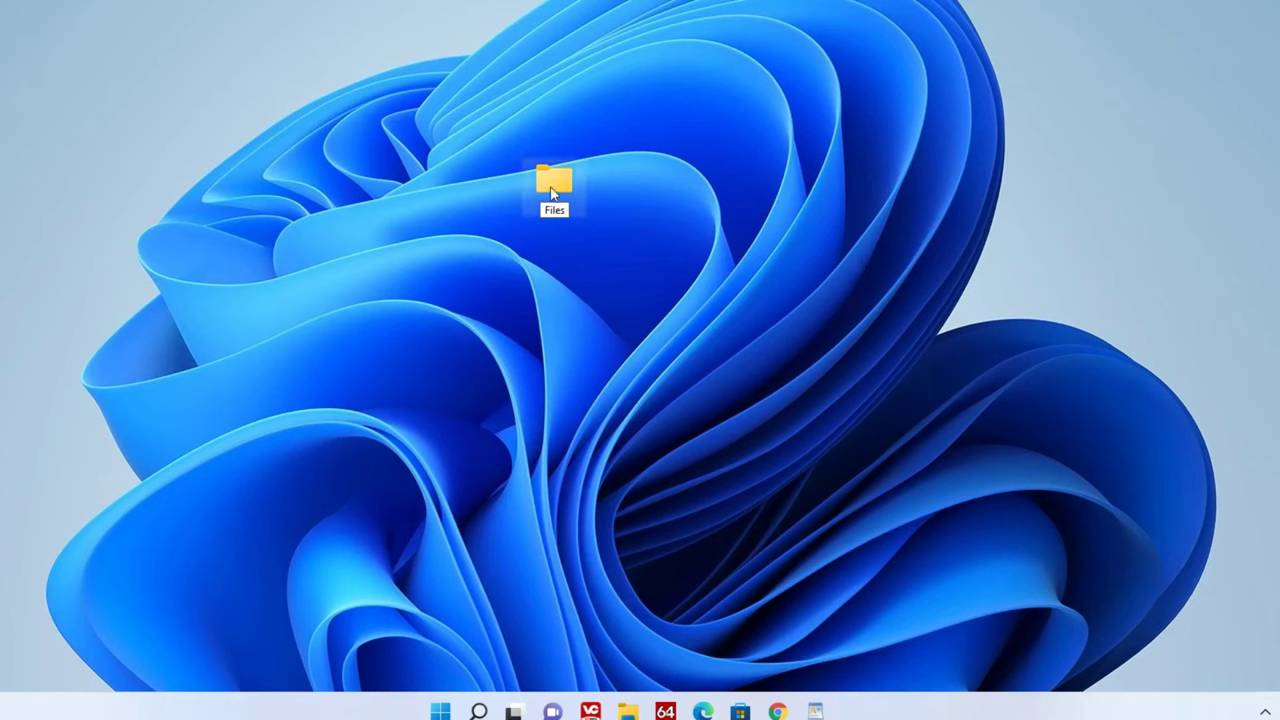
Open the Files folder's network access settings from its properties and add Everyone to the people to share with.
right_click(549, 185)
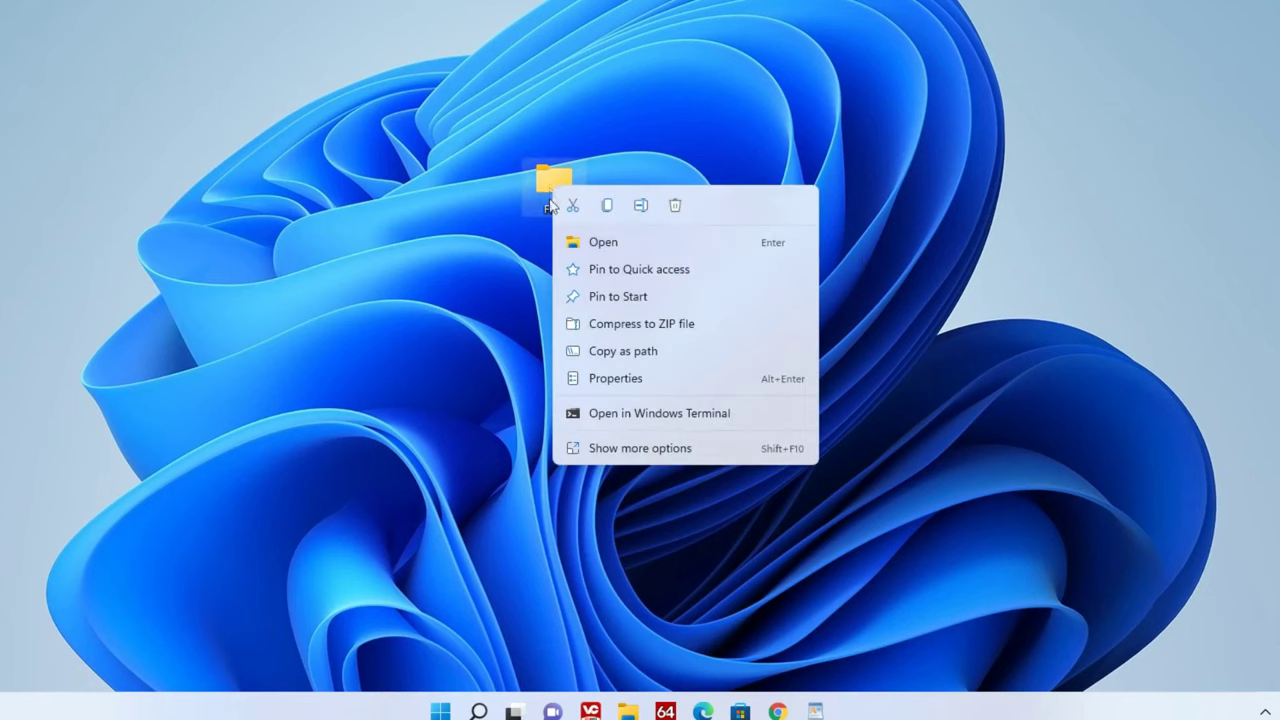
click(701, 380)
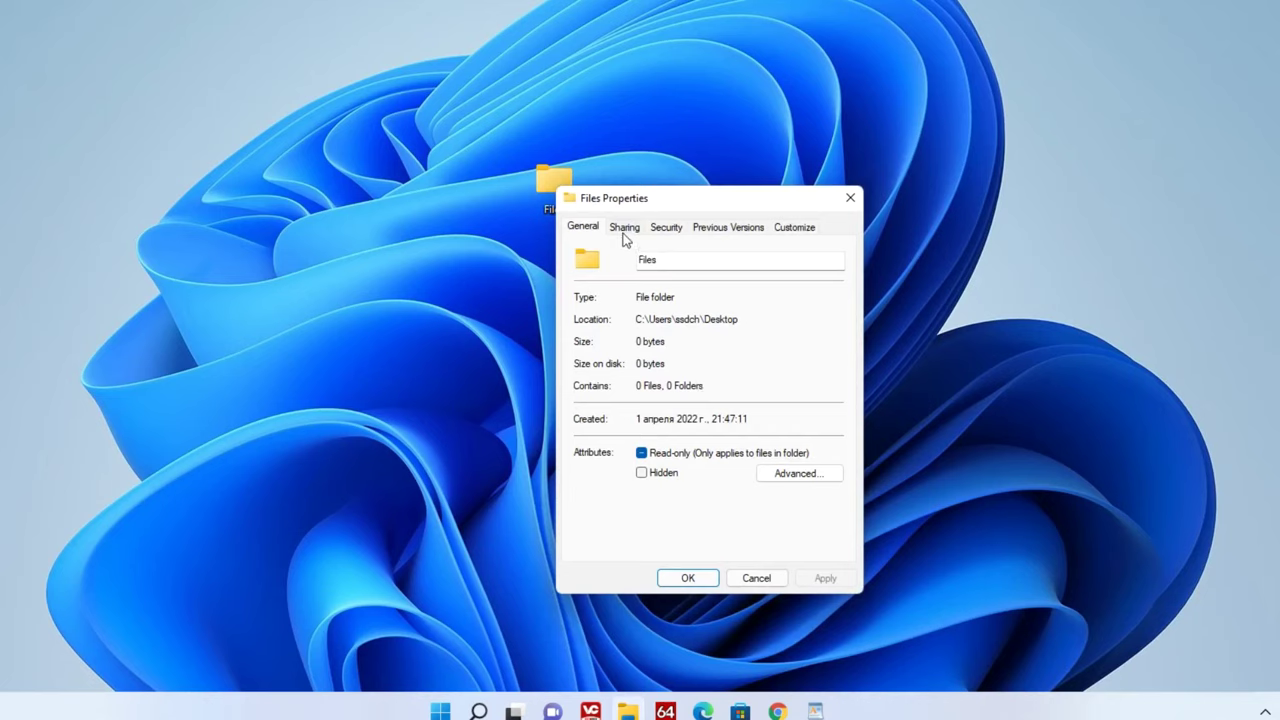
click(627, 230)
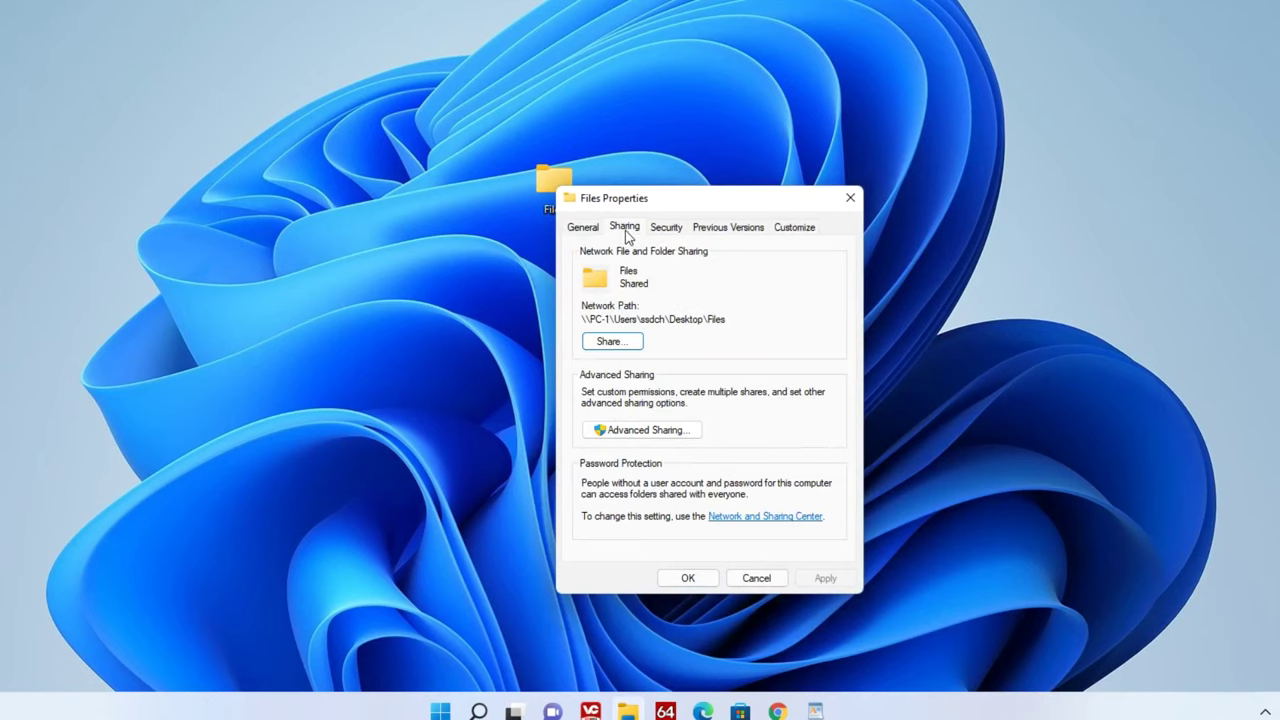
click(632, 342)
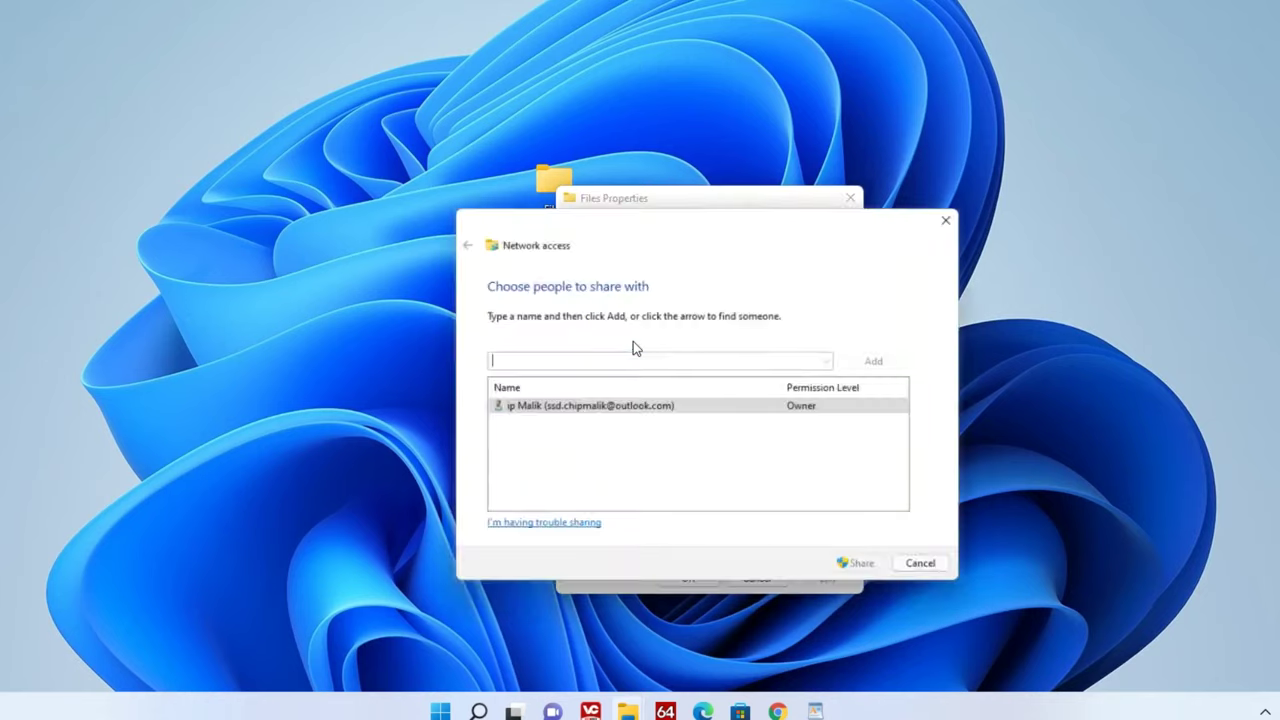
click(832, 360)
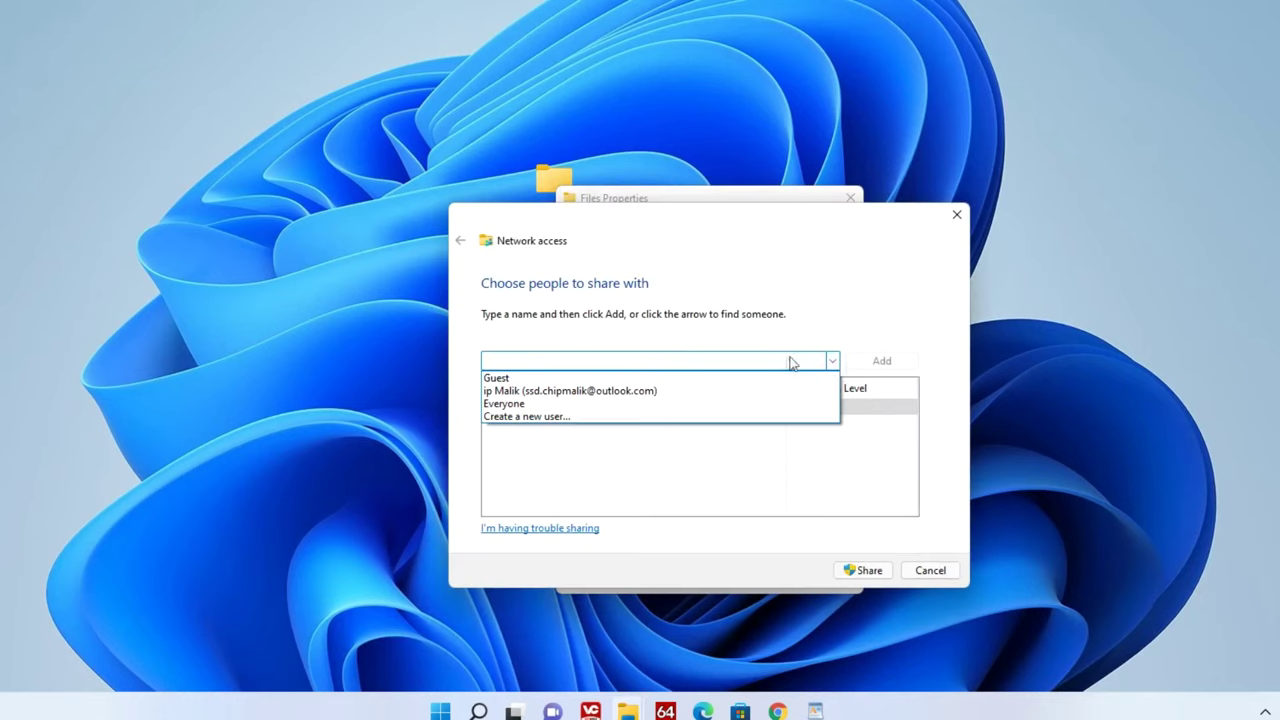
click(695, 404)
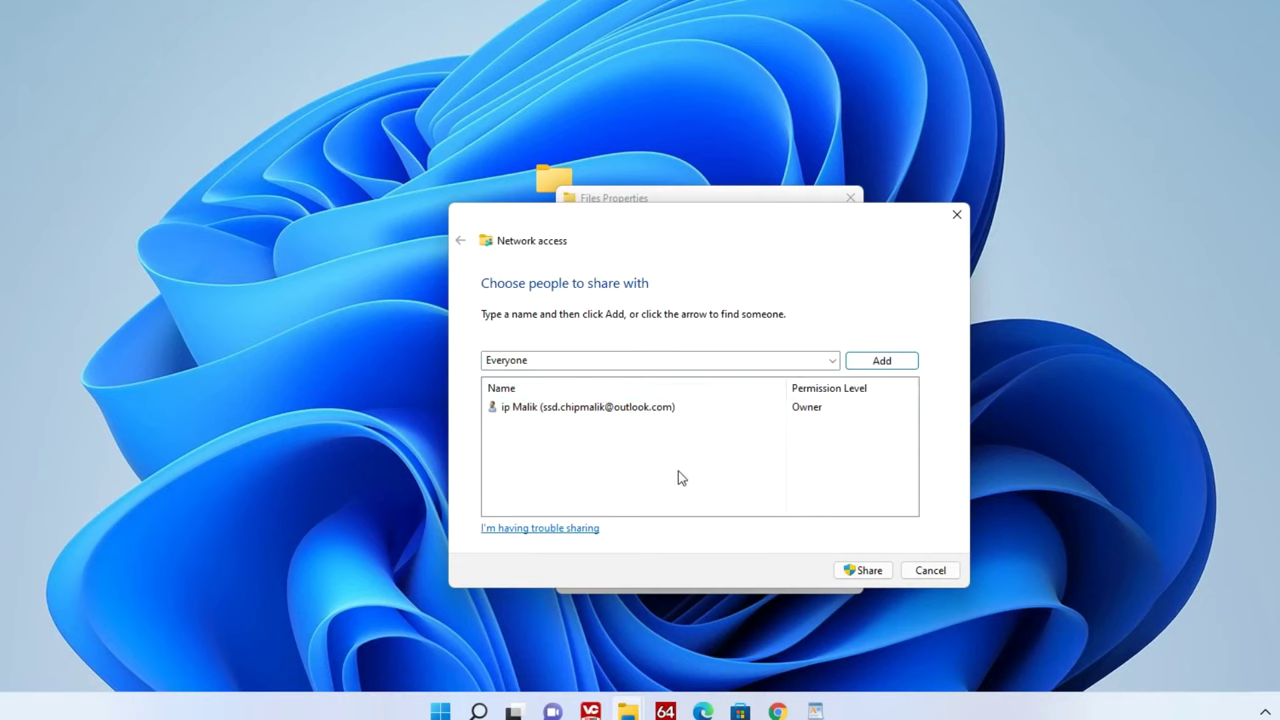
click(892, 363)
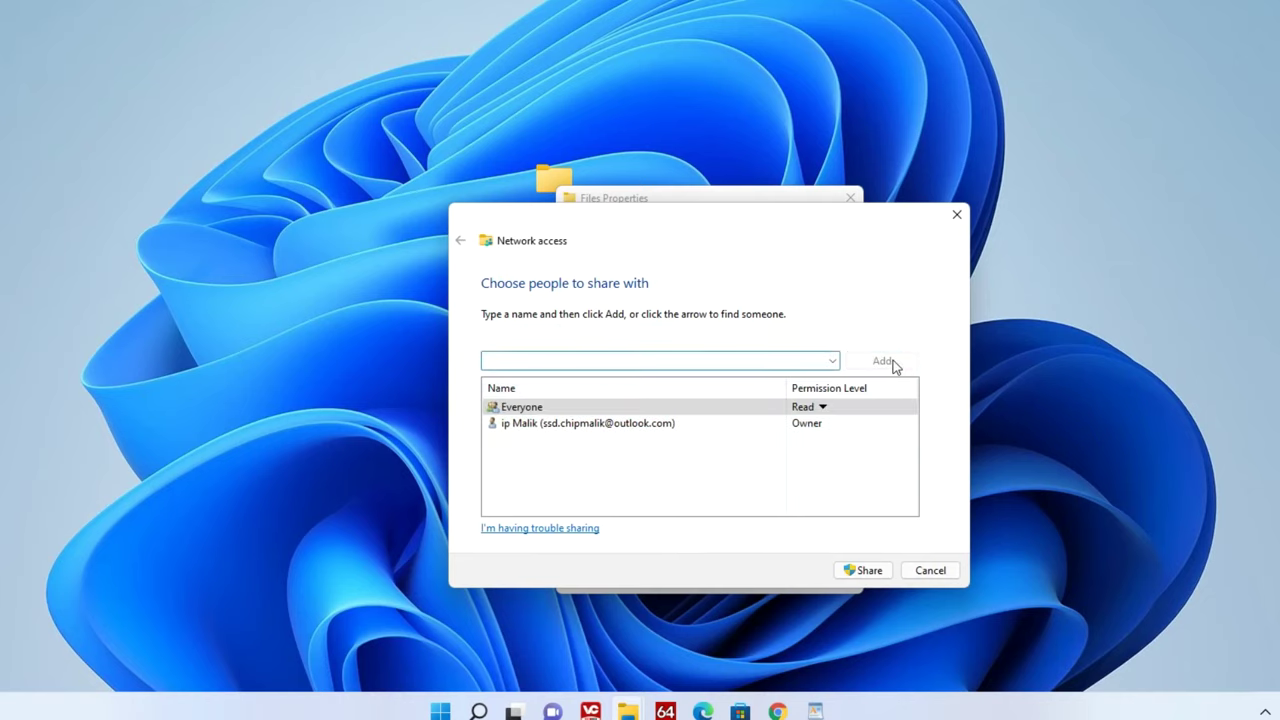
Give Everyone the Read/Write permission level, share the Files folder, and finish the network access wizard.
click(823, 409)
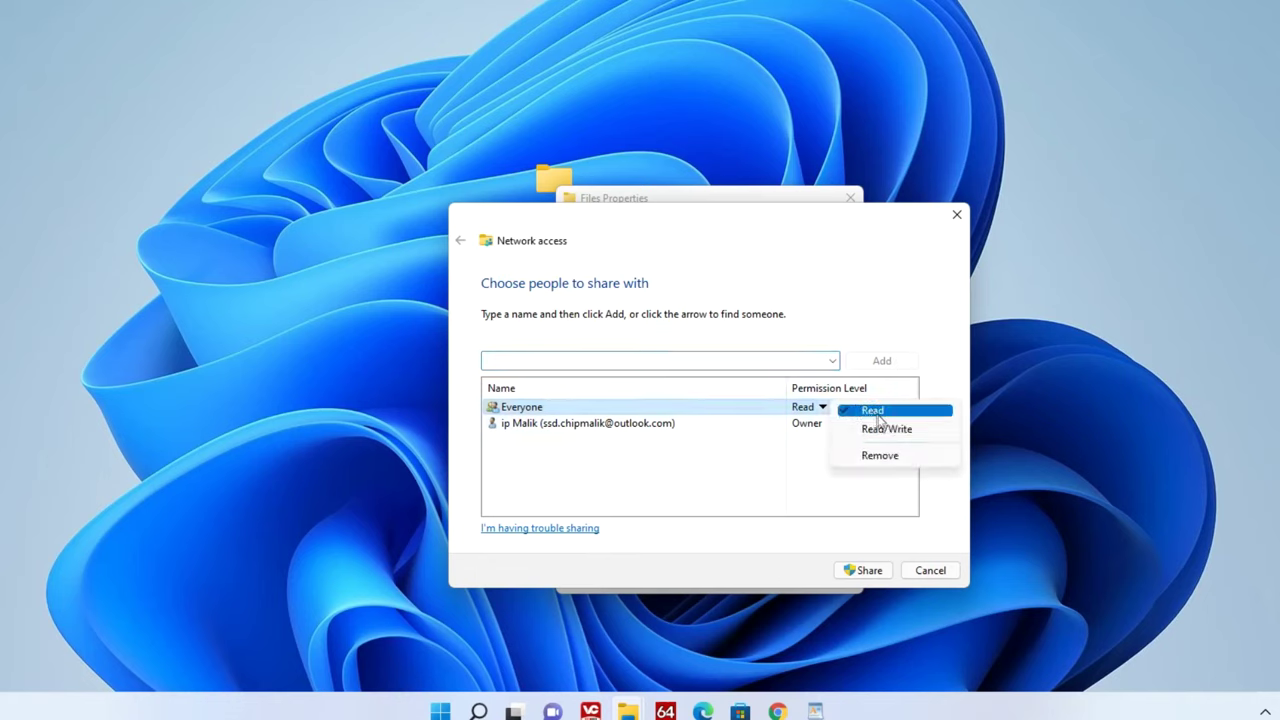
click(929, 436)
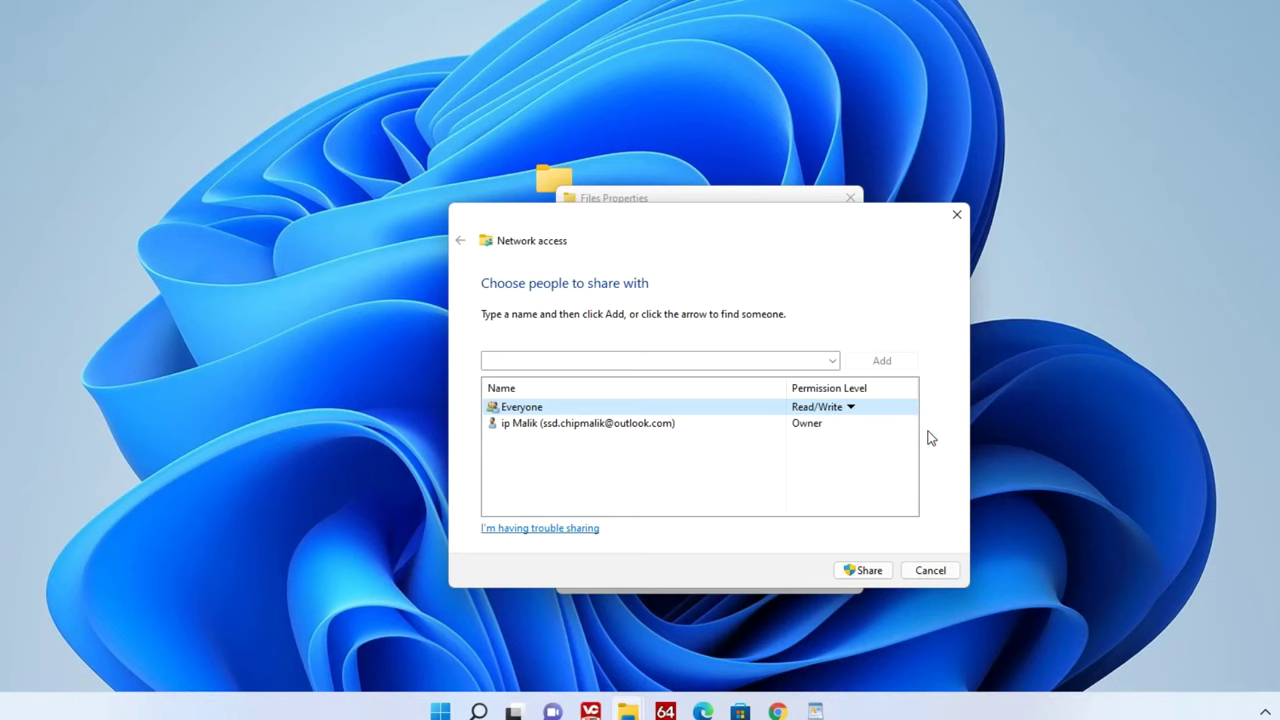
click(866, 570)
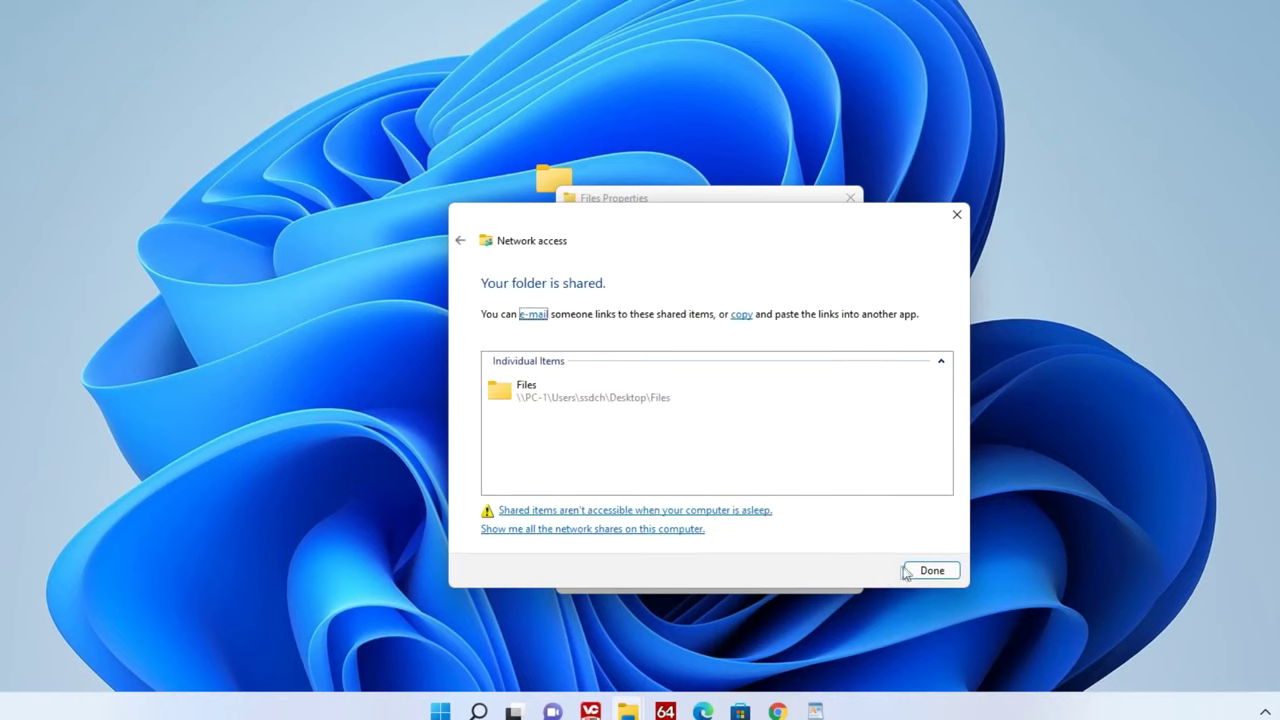
click(920, 572)
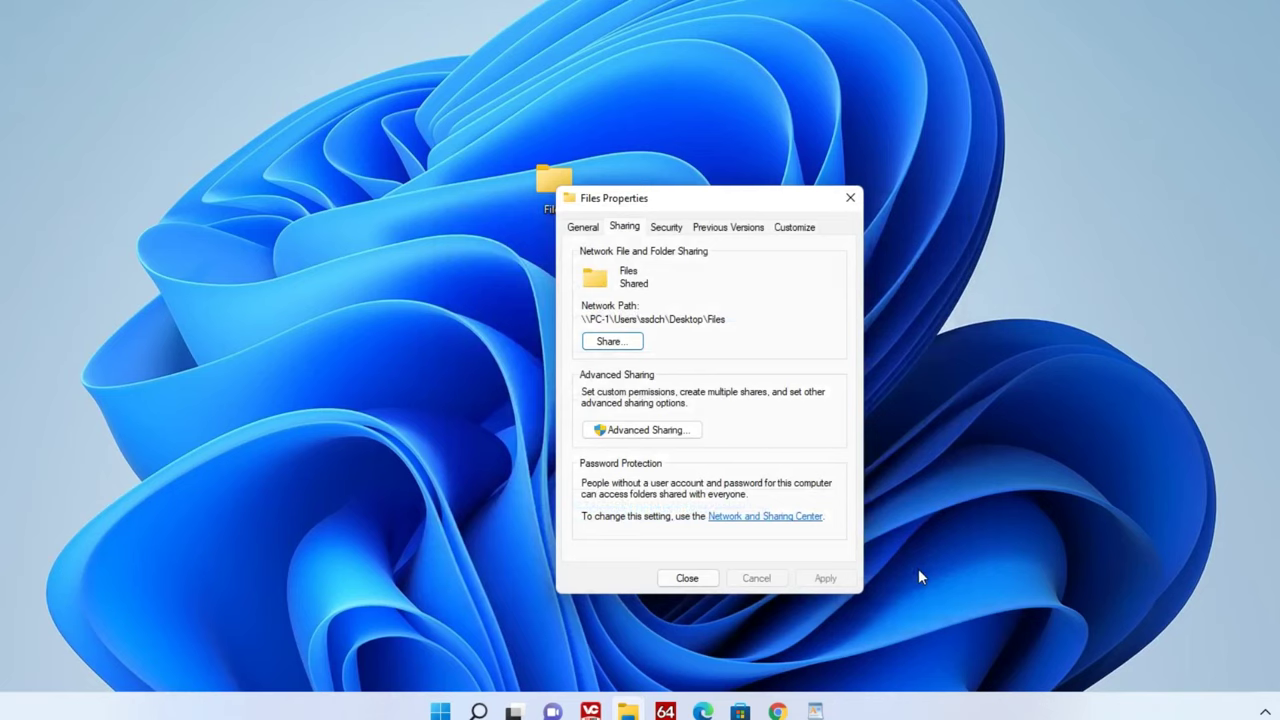
Enable sharing of the Files folder in Advanced Sharing and apply the change.
click(694, 432)
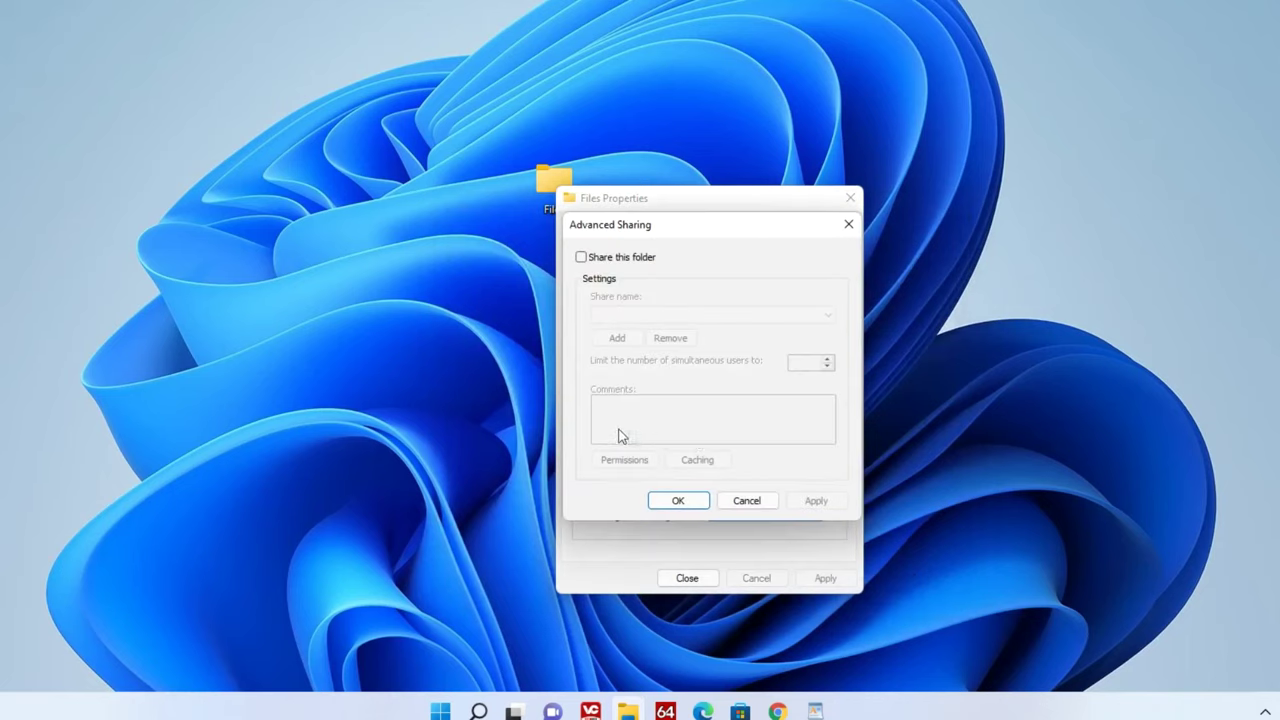
click(581, 257)
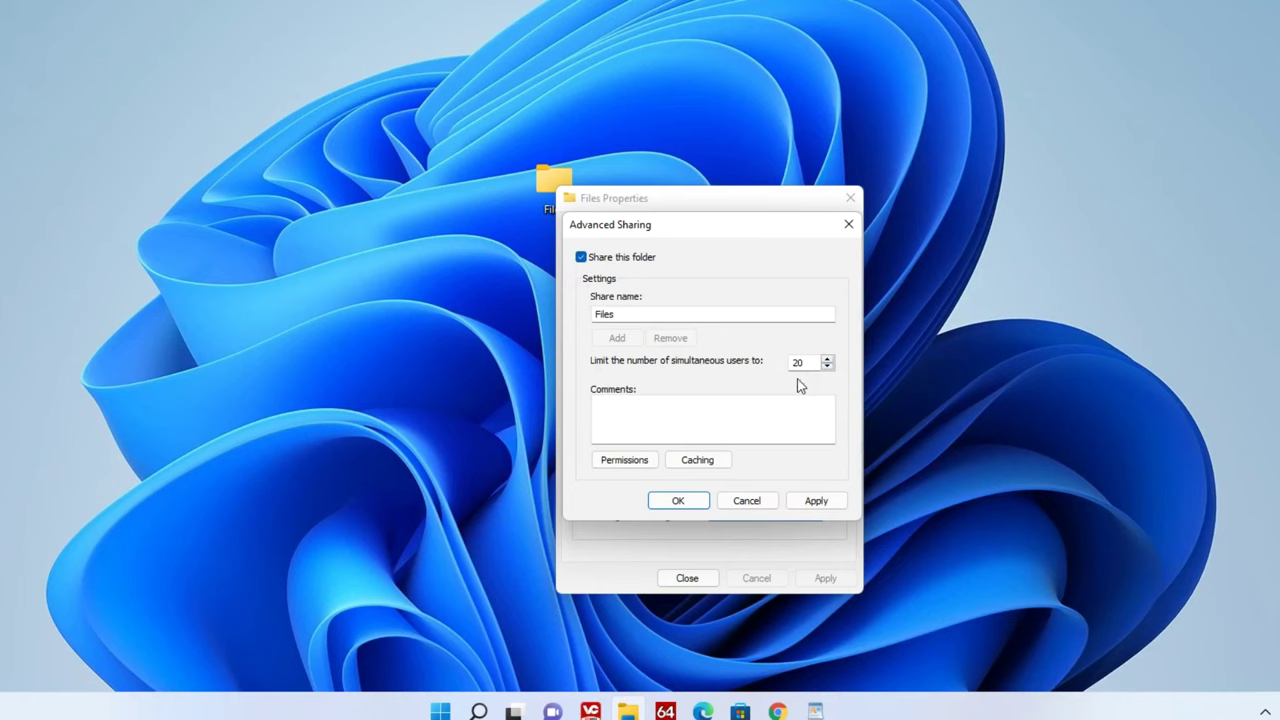
click(822, 502)
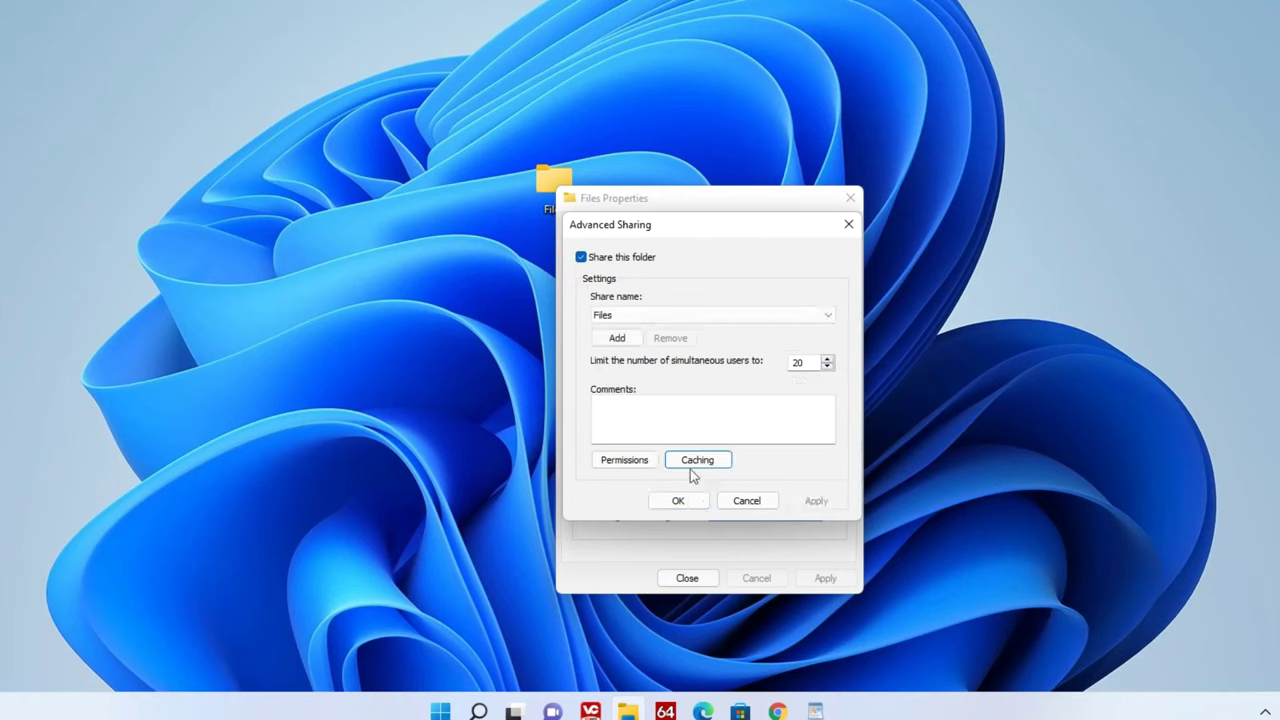
Allow Everyone Full Control, Change and Read in the Files folder's share permissions and accept the change.
click(639, 463)
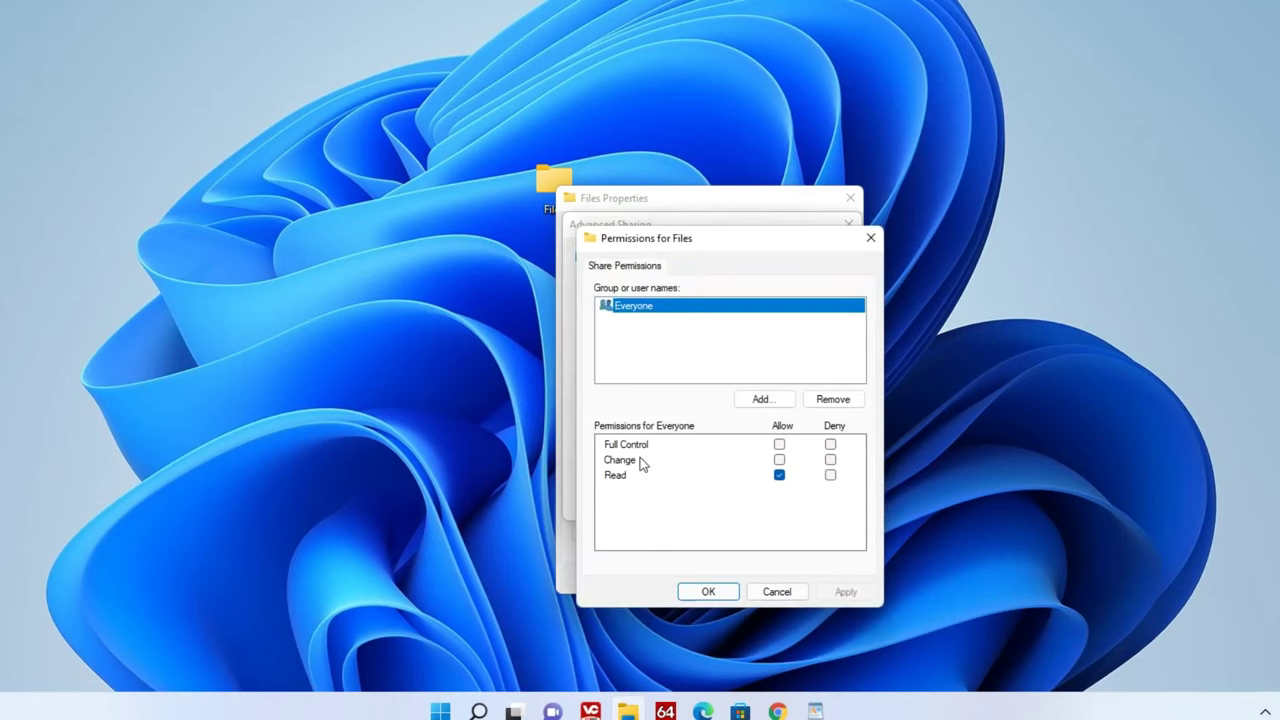
click(779, 446)
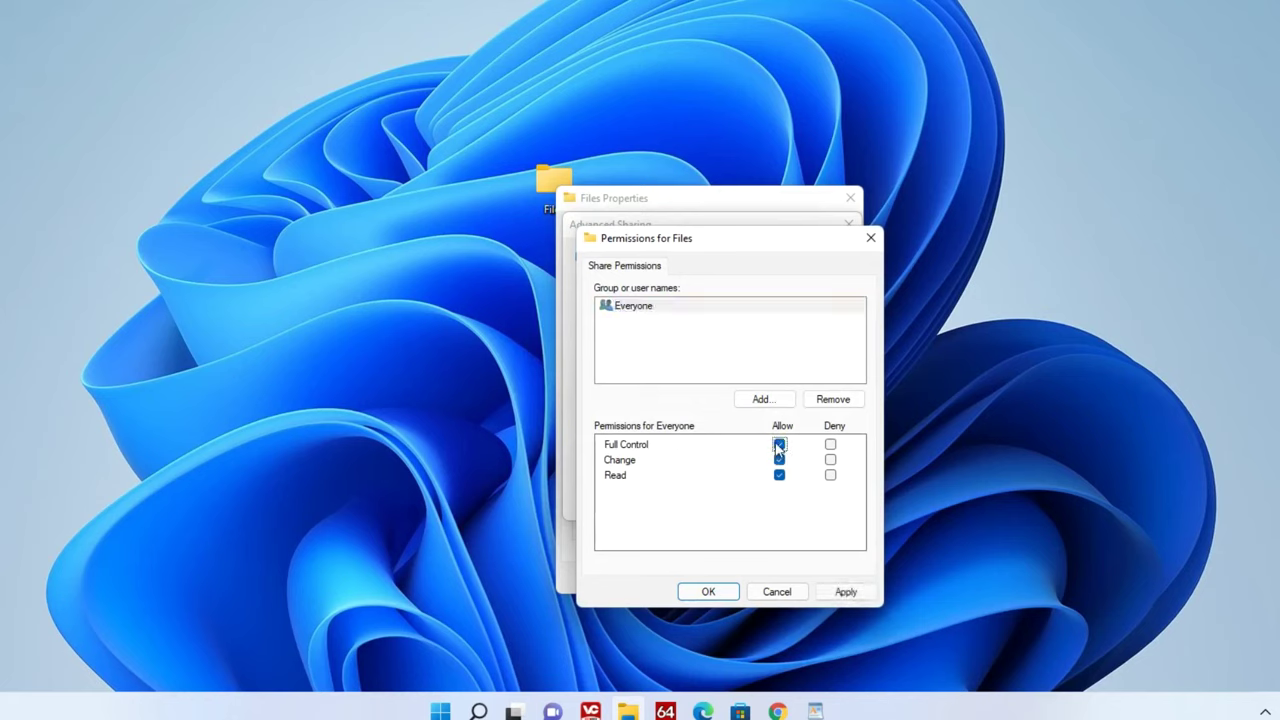
click(779, 447)
click(779, 460)
click(830, 445)
click(830, 446)
click(830, 445)
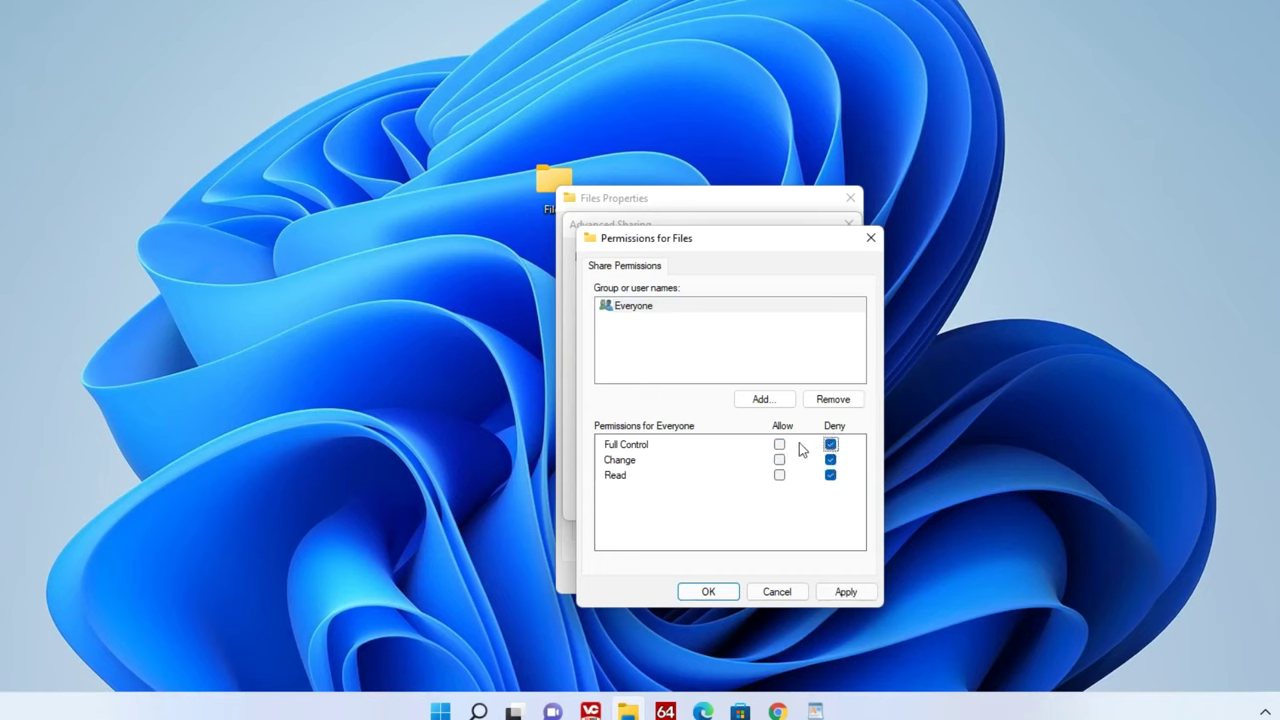
click(779, 475)
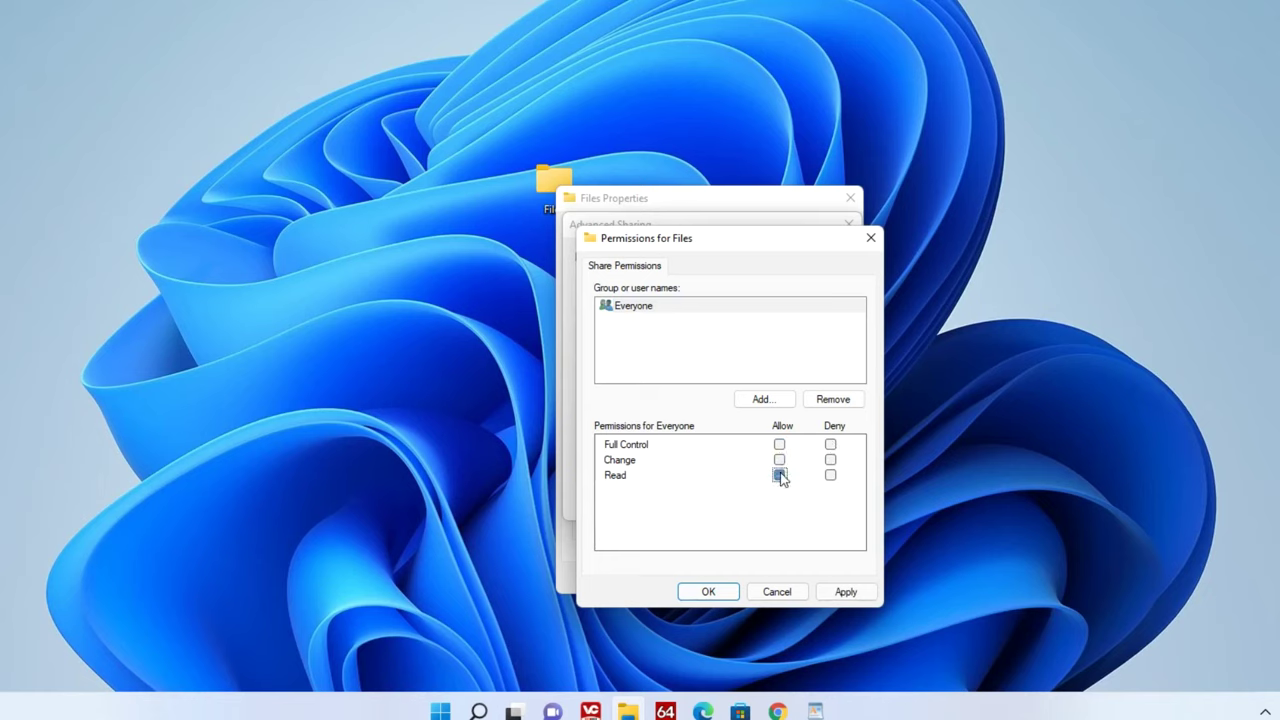
click(779, 460)
click(780, 445)
click(857, 594)
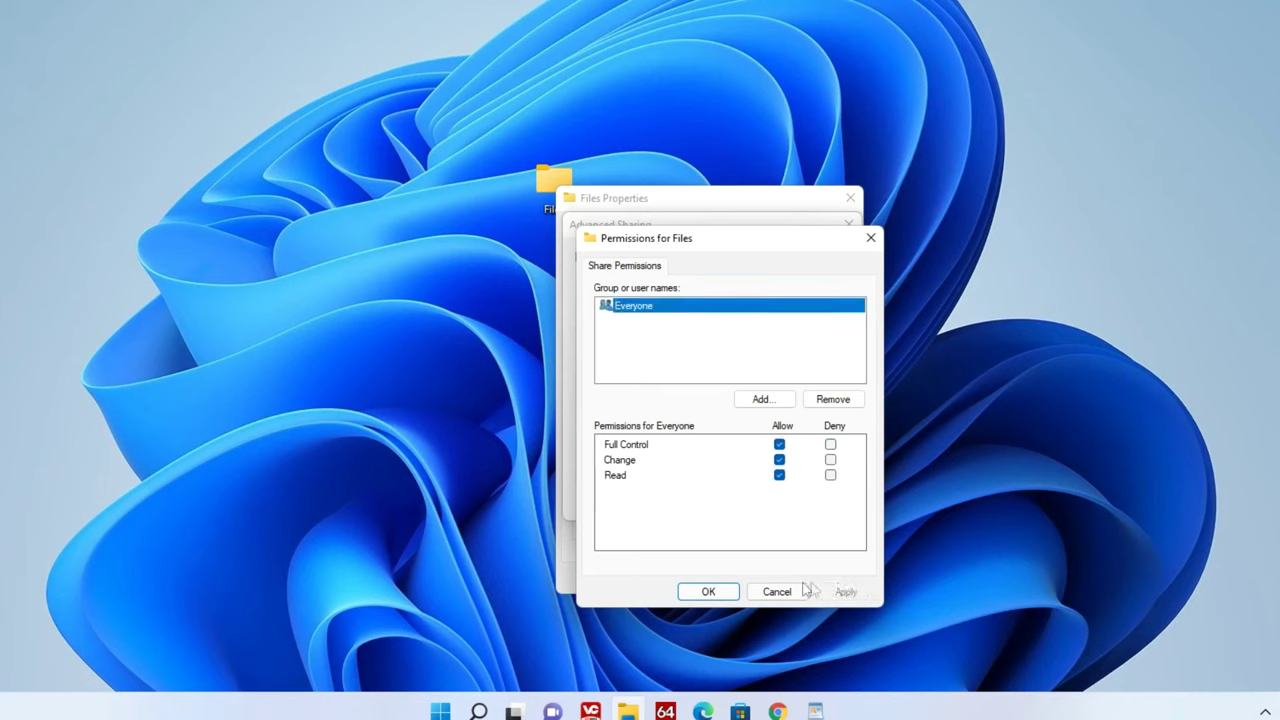
click(730, 593)
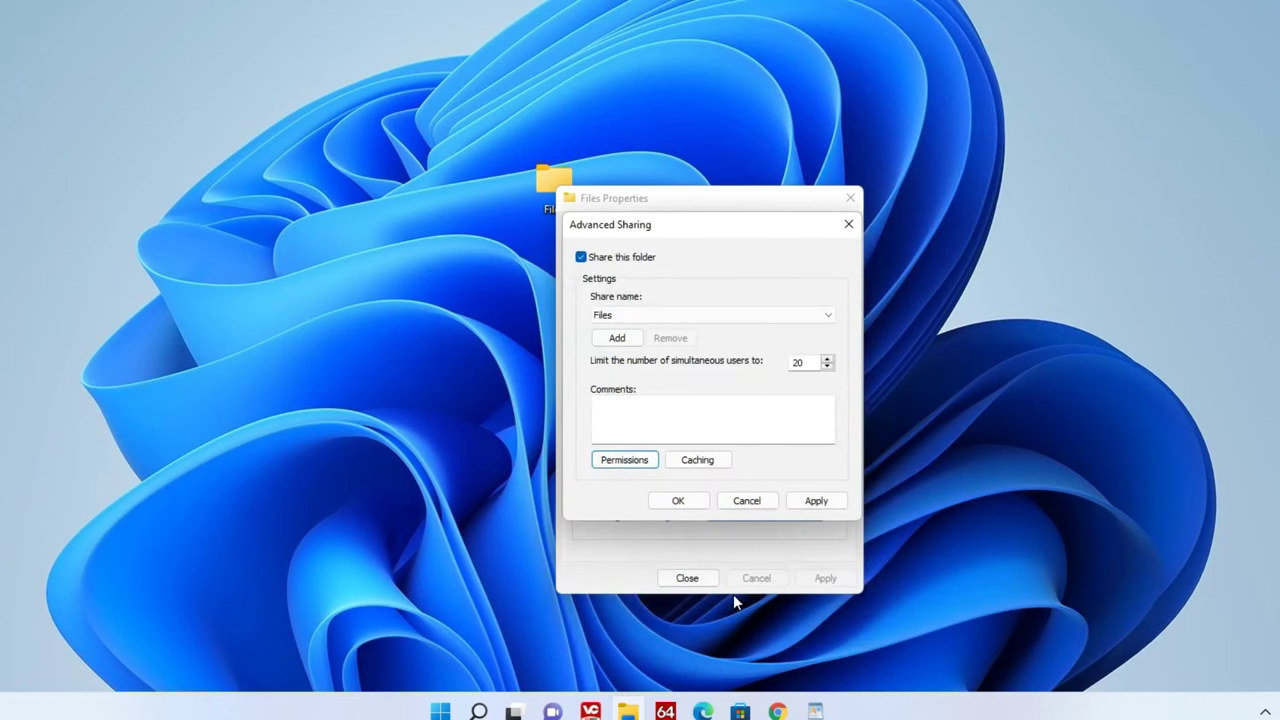
Apply the Files folder's Advanced Sharing settings, closing its properties, and move the desktop photo into the folder.
click(817, 502)
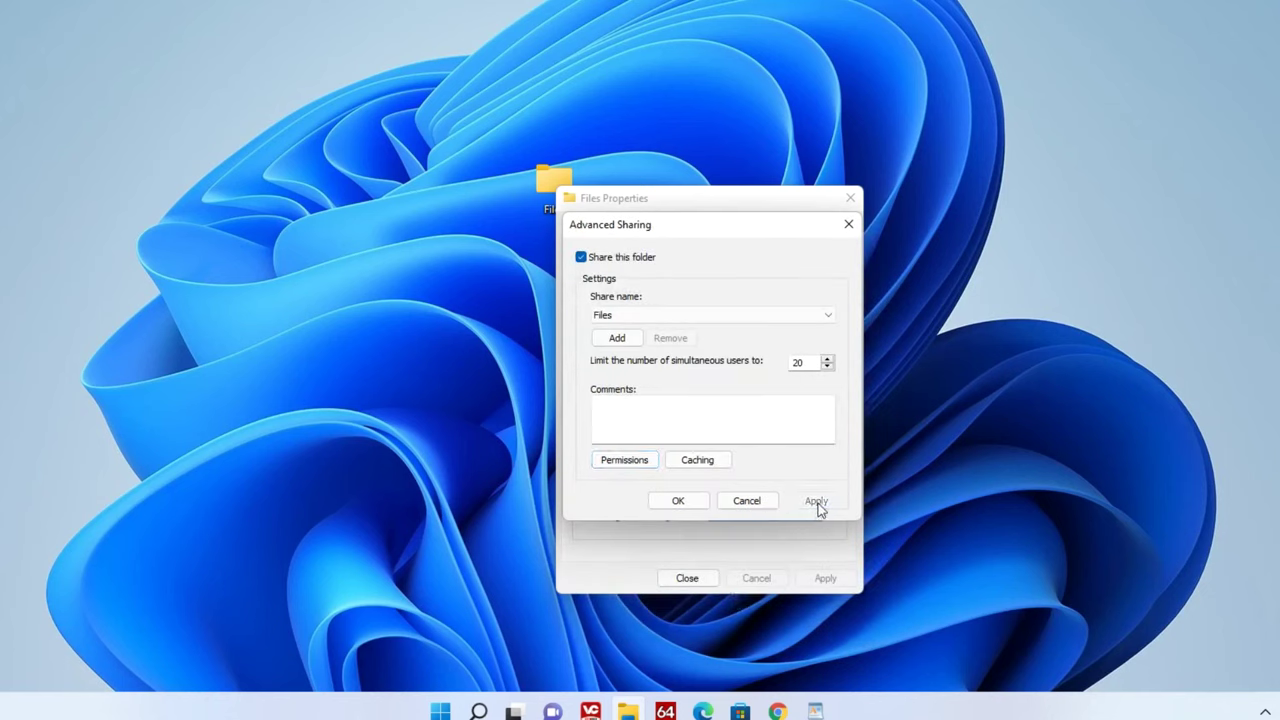
click(689, 503)
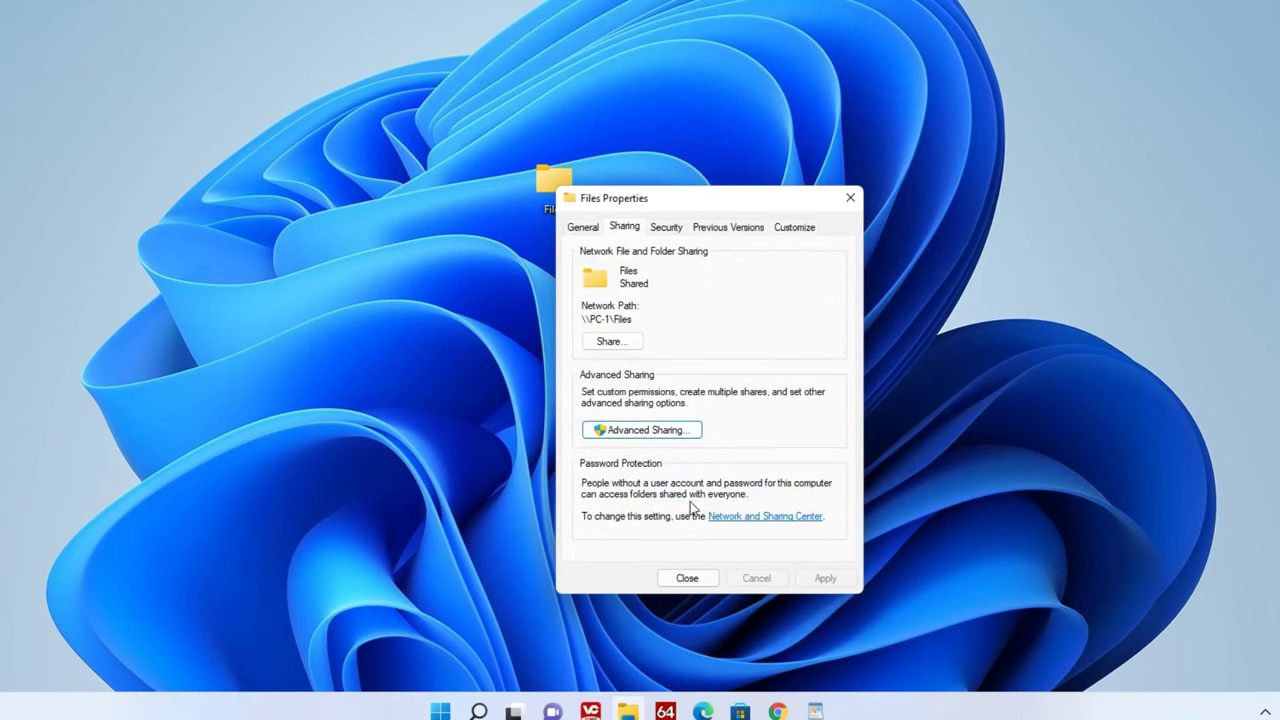
click(687, 578)
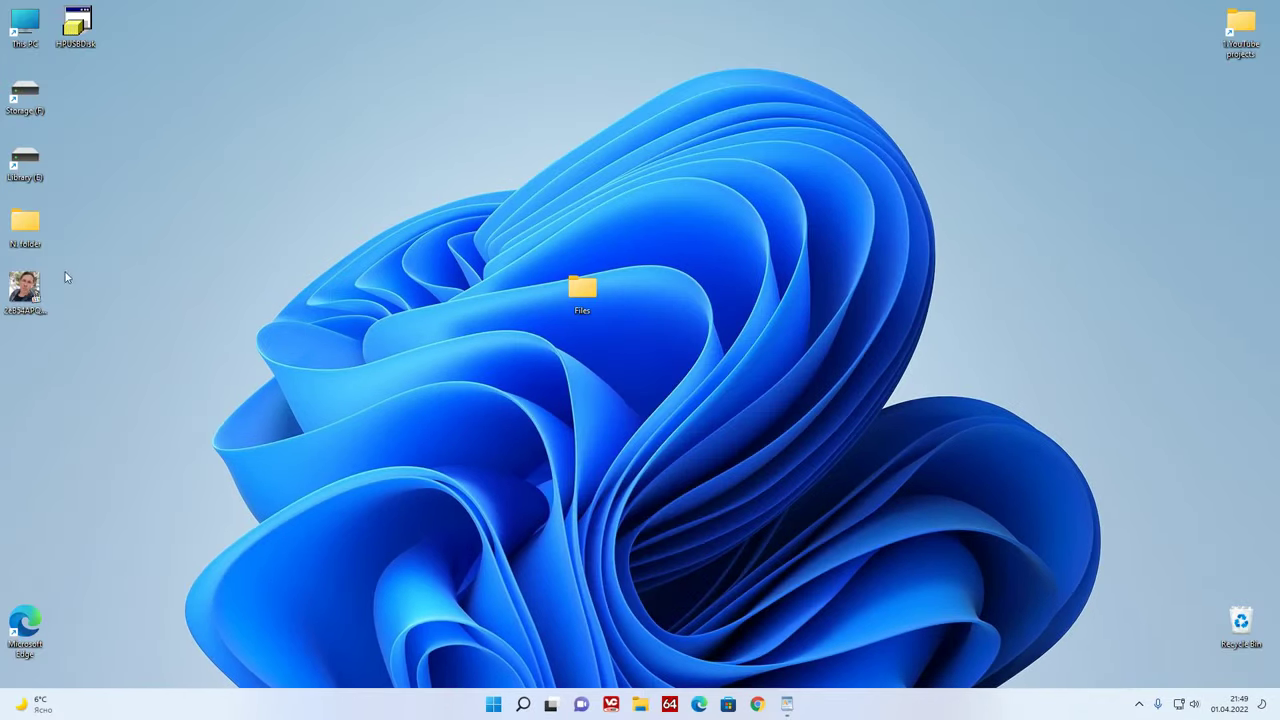
drag(26, 297, 581, 291)
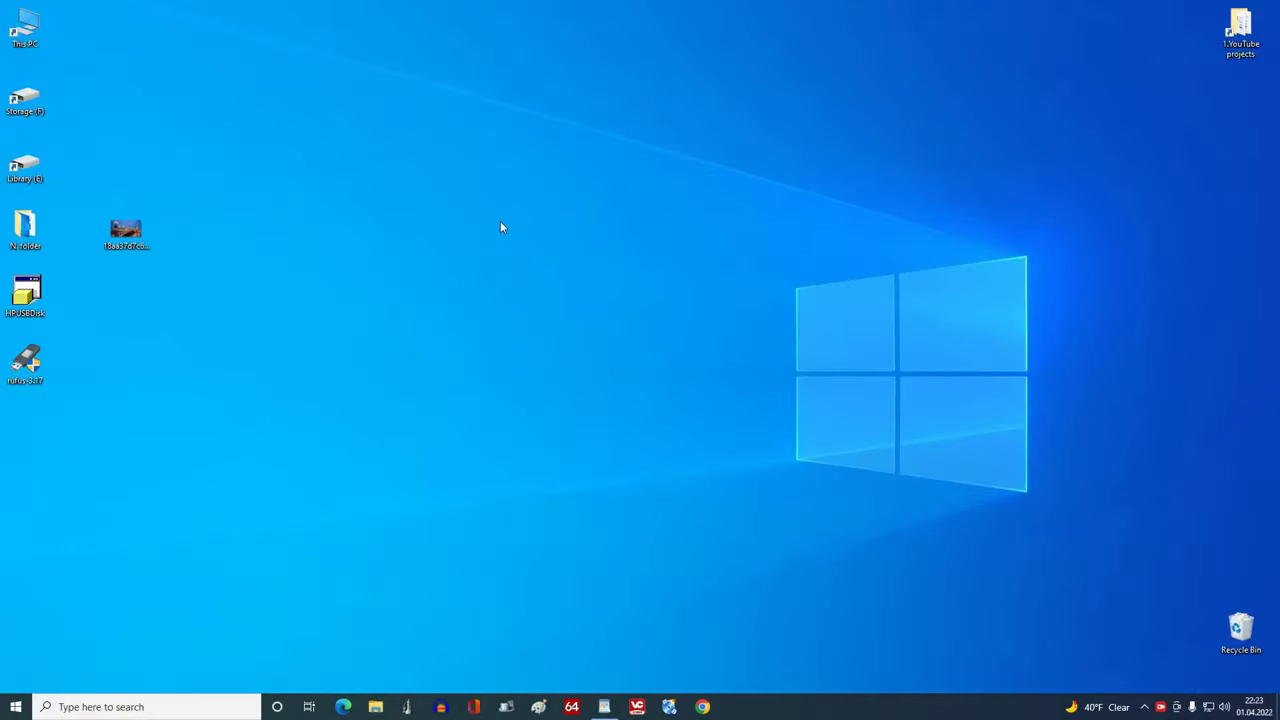
On the Windows 10 computer, create a desktop folder named Share and move the desktop image into it.
right_click(502, 228)
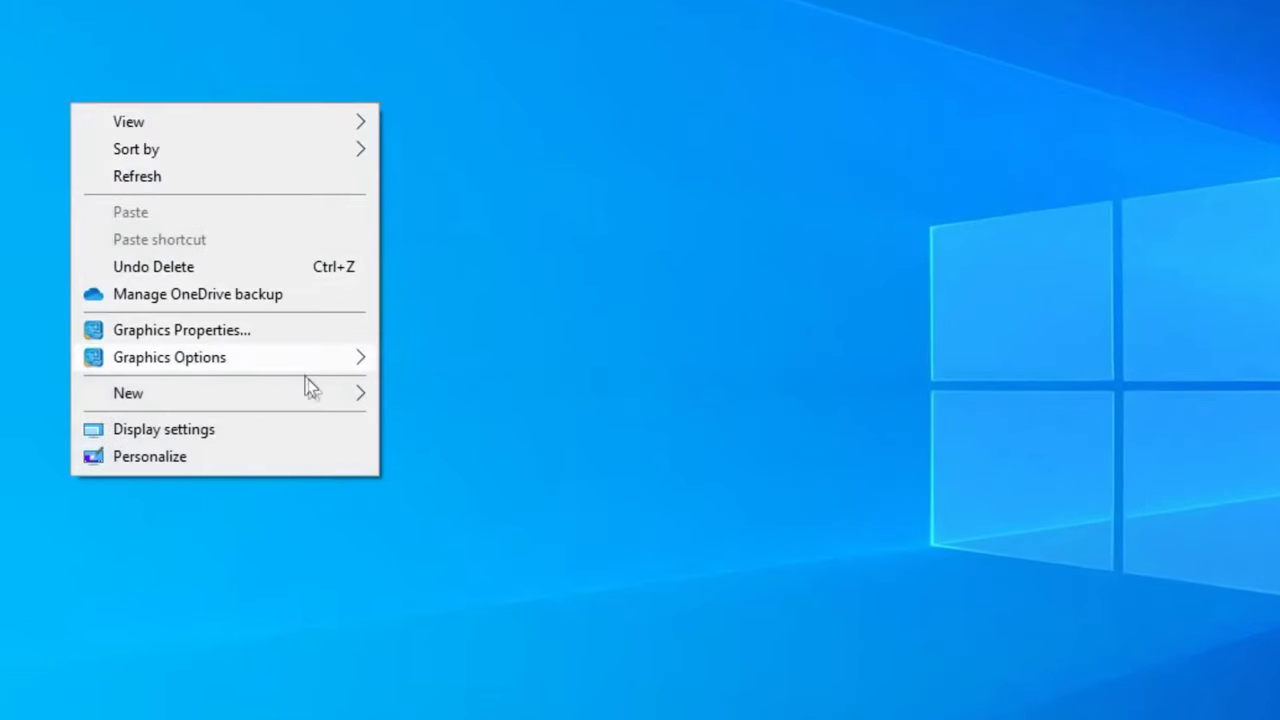
mouse_move(323, 397)
click(550, 405)
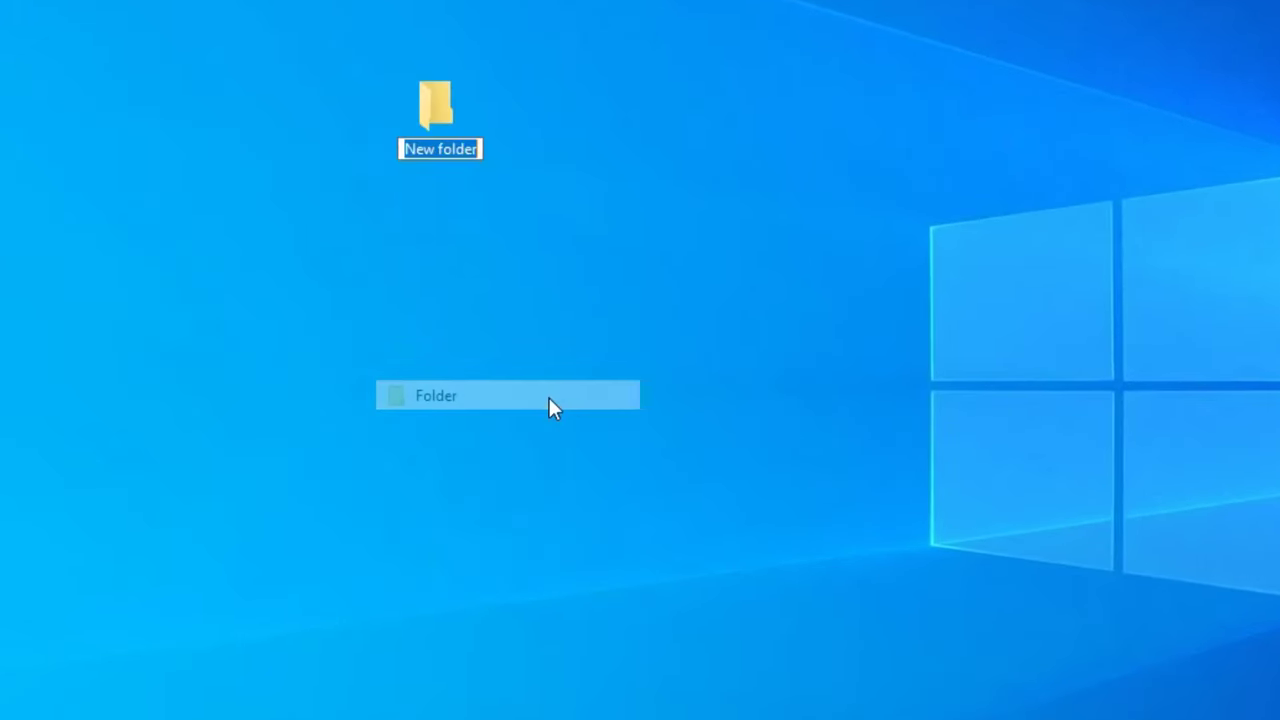
text(Sh)
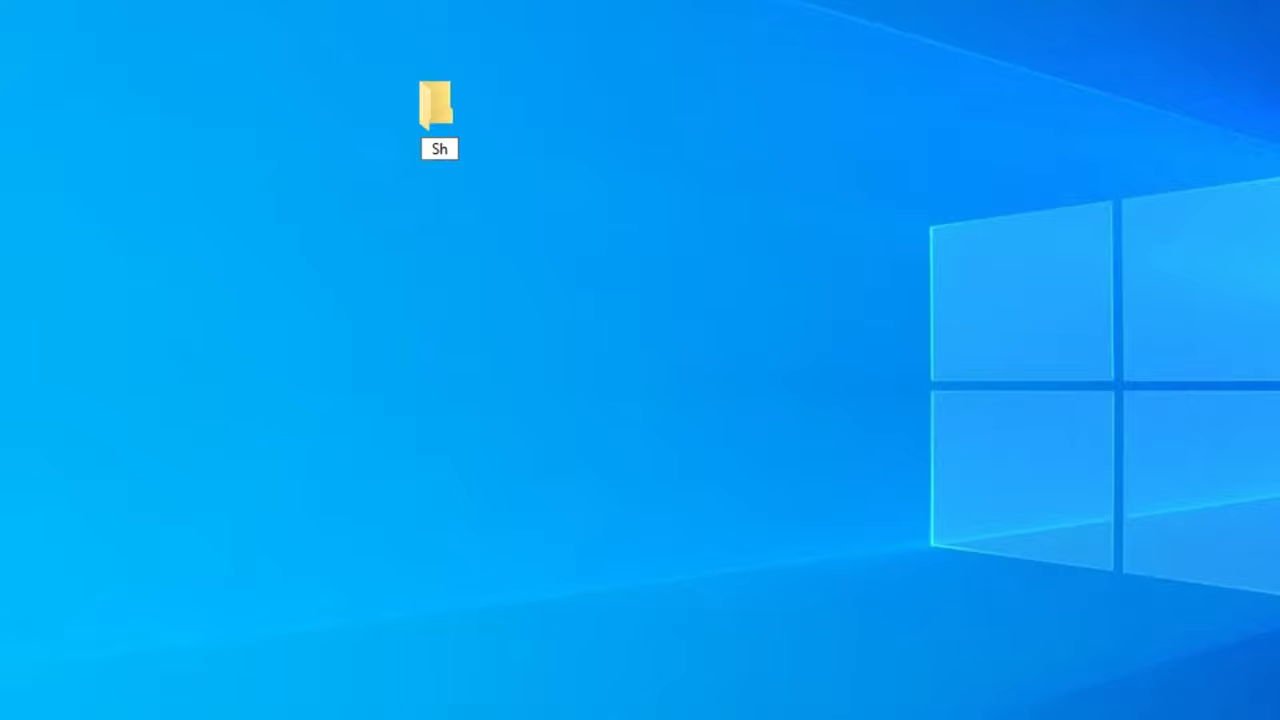
text(are)
key(Return)
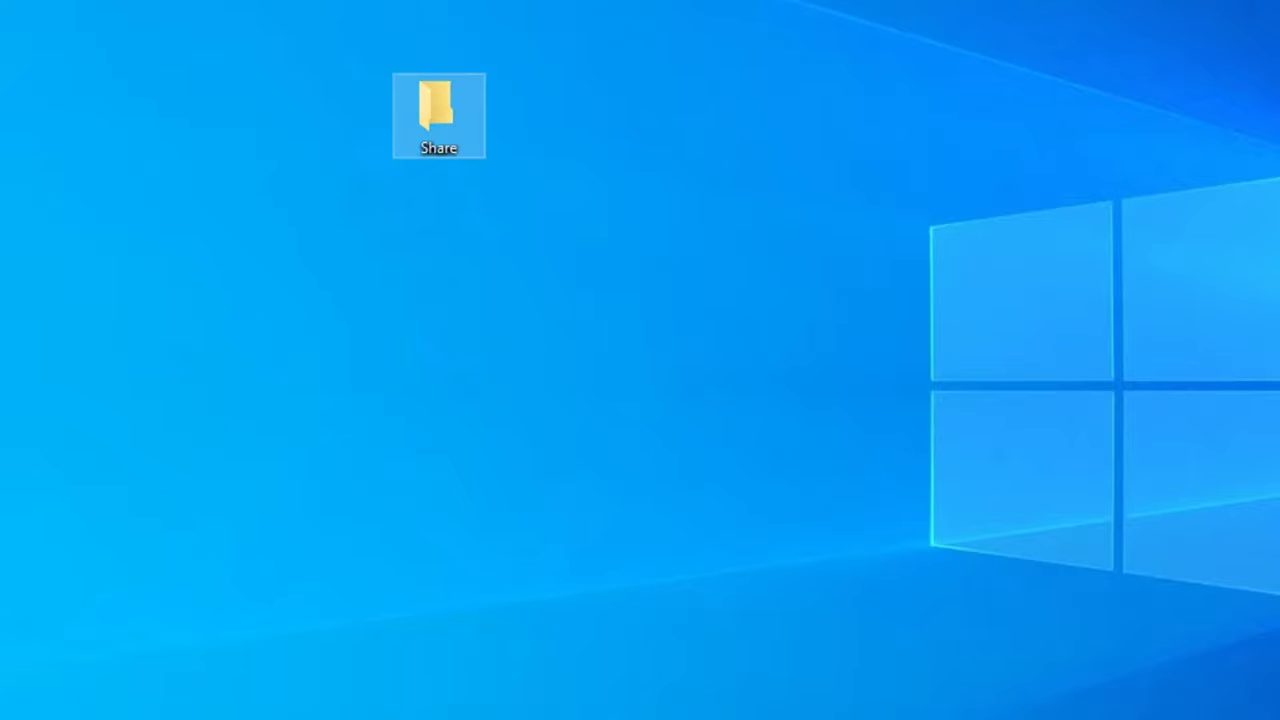
drag(0, 120, 428, 108)
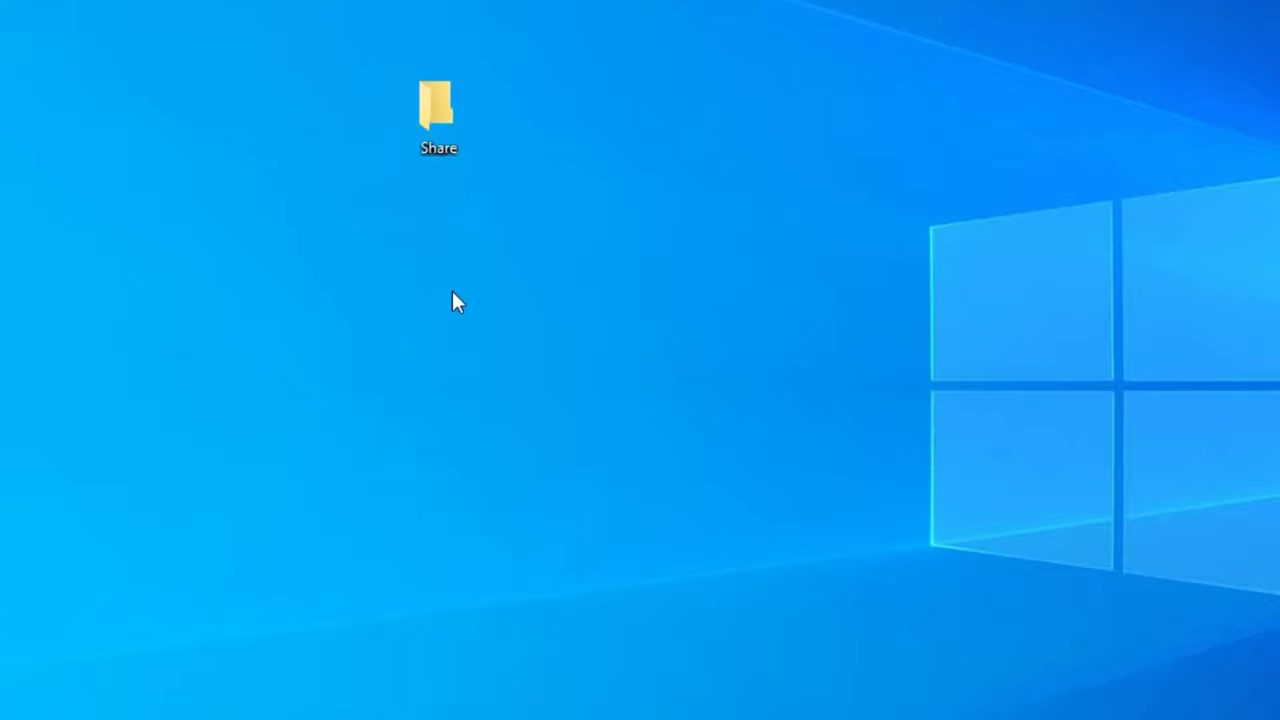
Open the Share folder's network access settings from its properties and add Everyone to the people to share with.
right_click(438, 102)
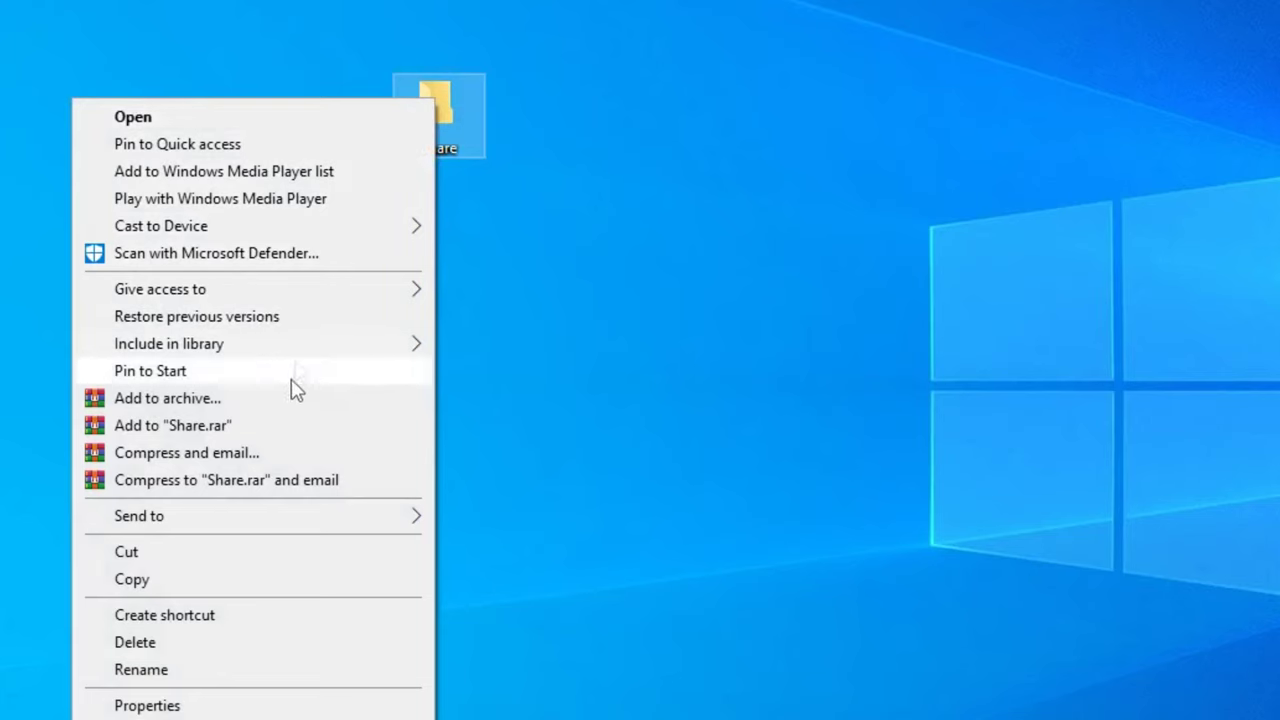
click(362, 708)
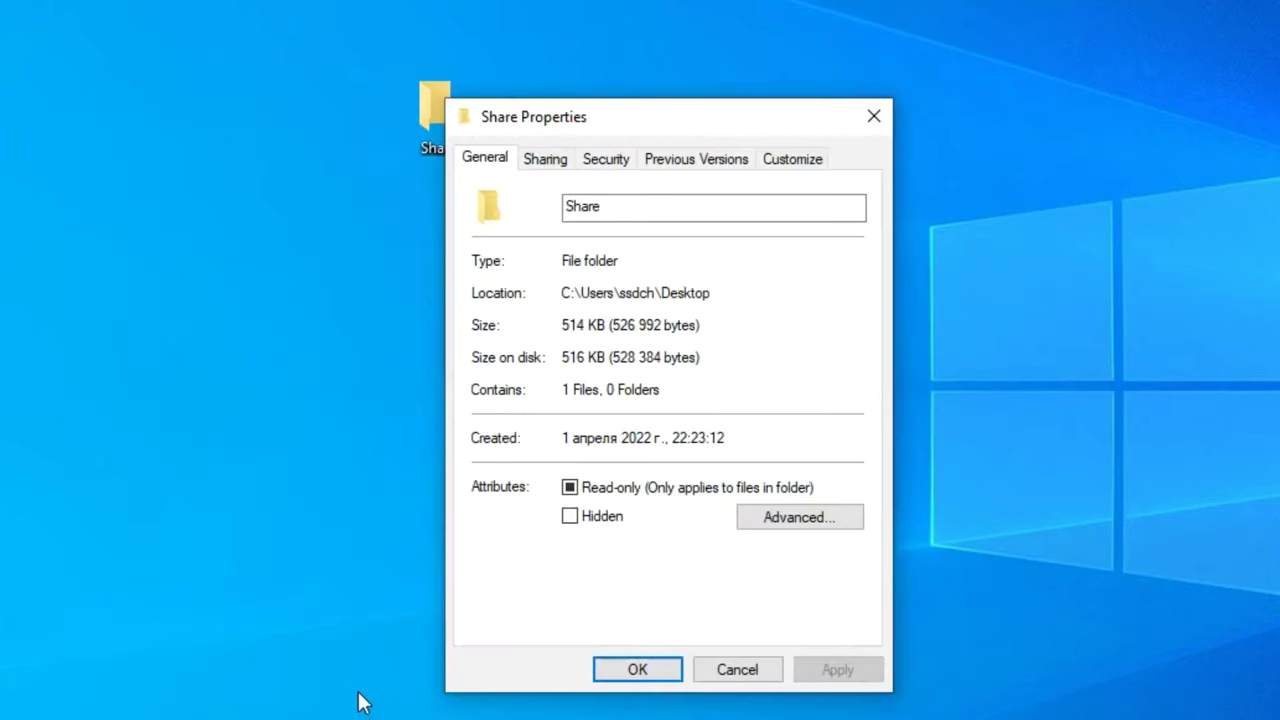
click(553, 170)
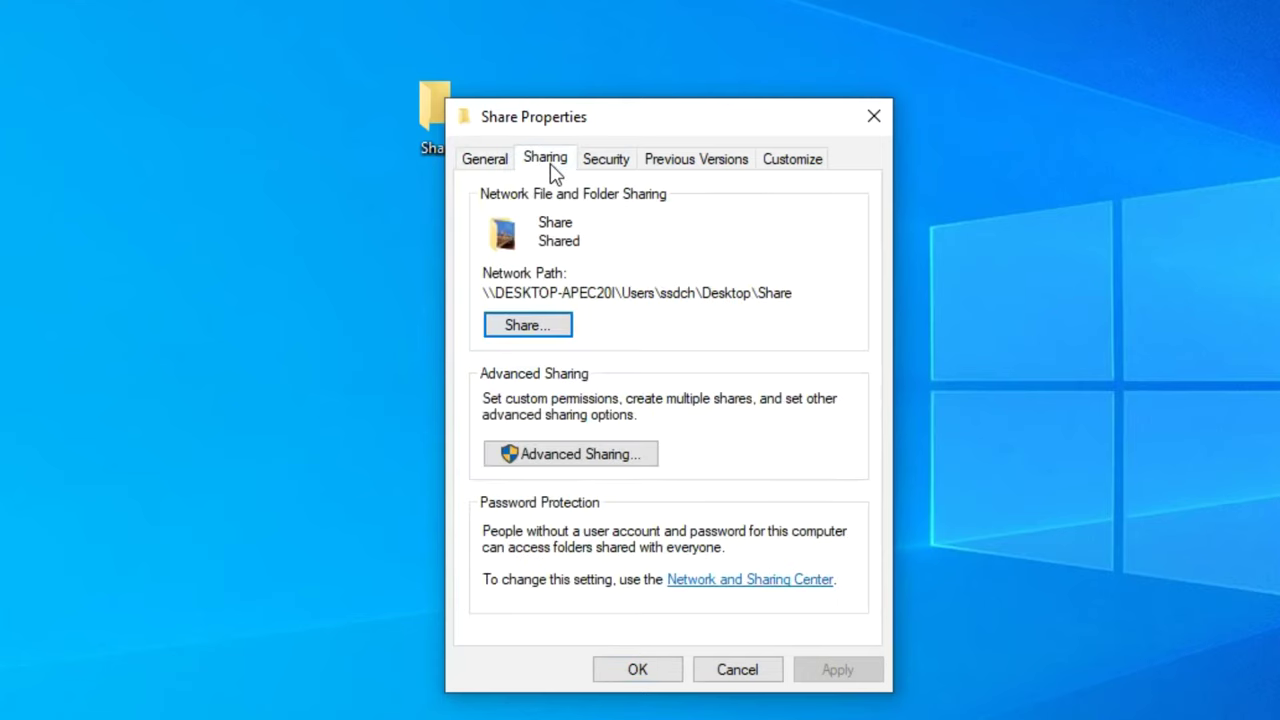
click(569, 328)
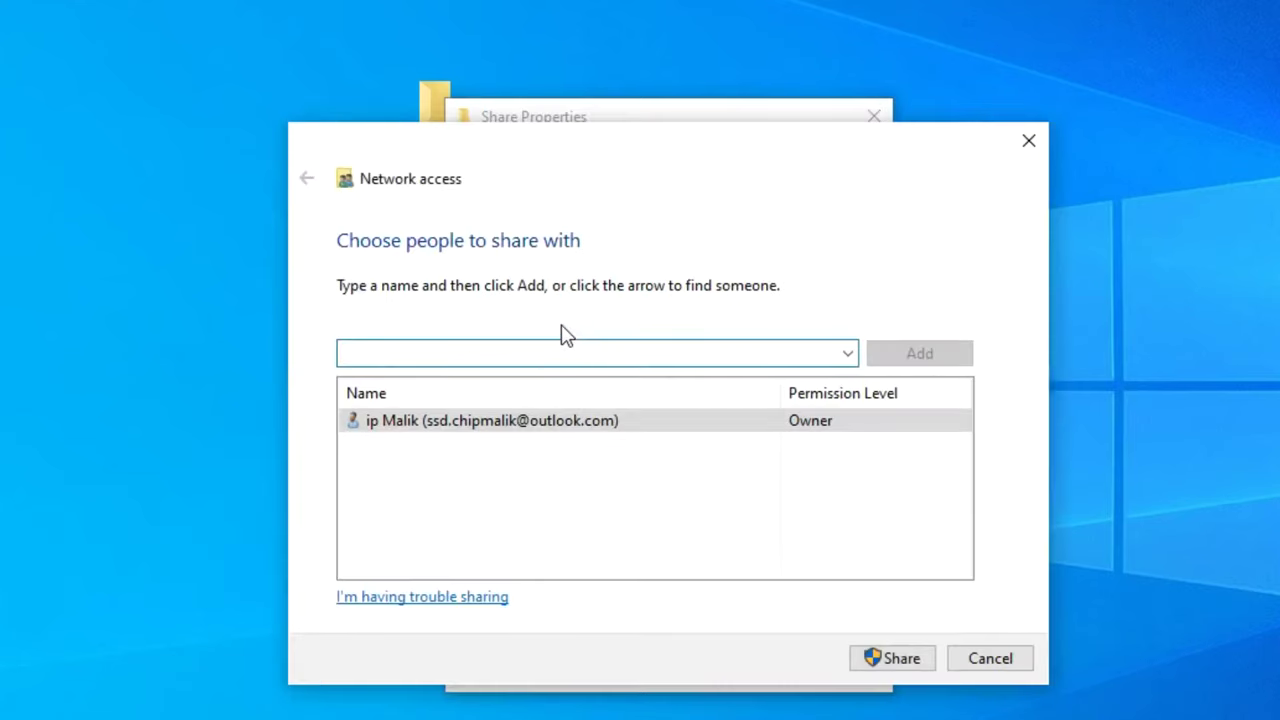
click(848, 354)
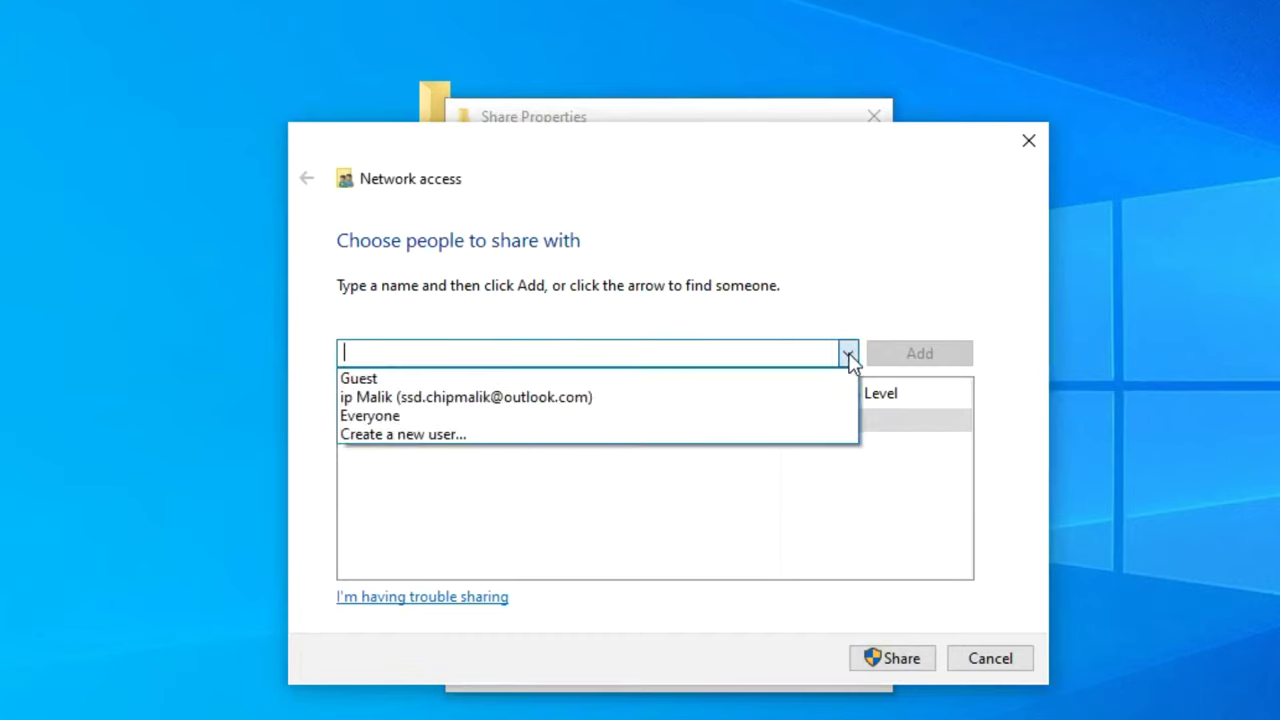
click(712, 416)
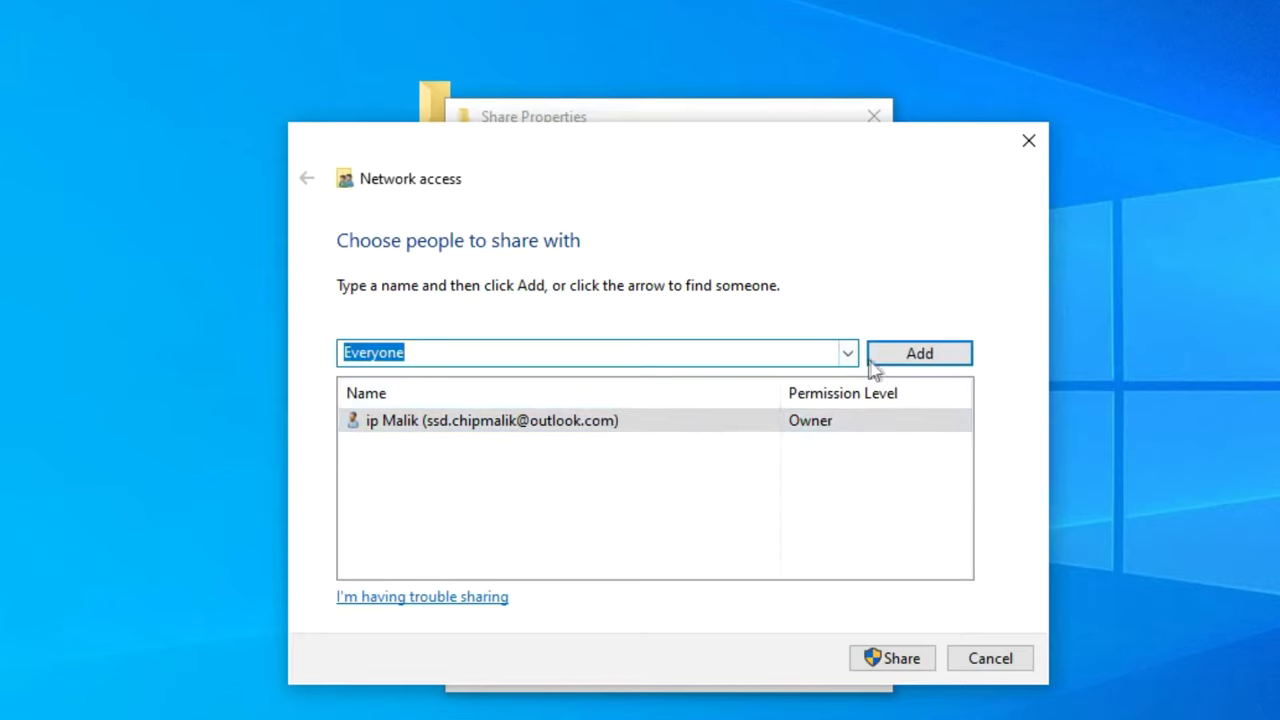
click(884, 364)
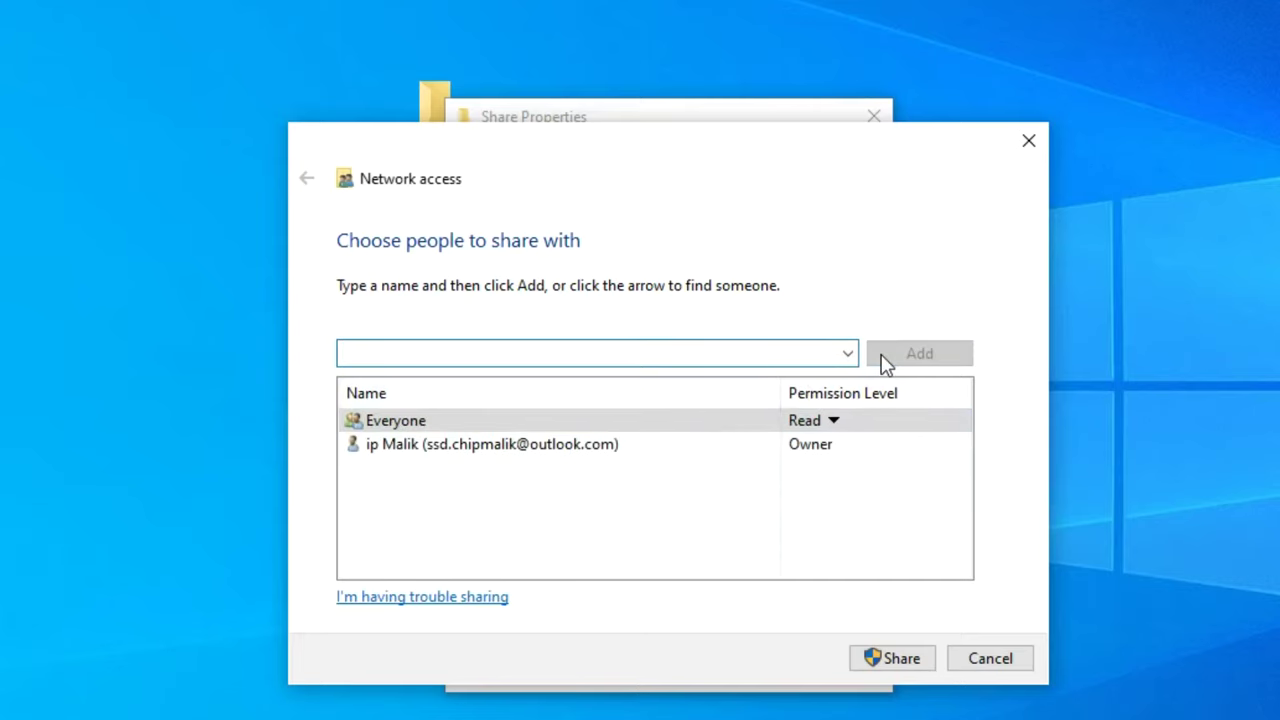
Give Everyone the Read/Write permission level, share the Share folder, and close the wizard and folder properties.
click(838, 420)
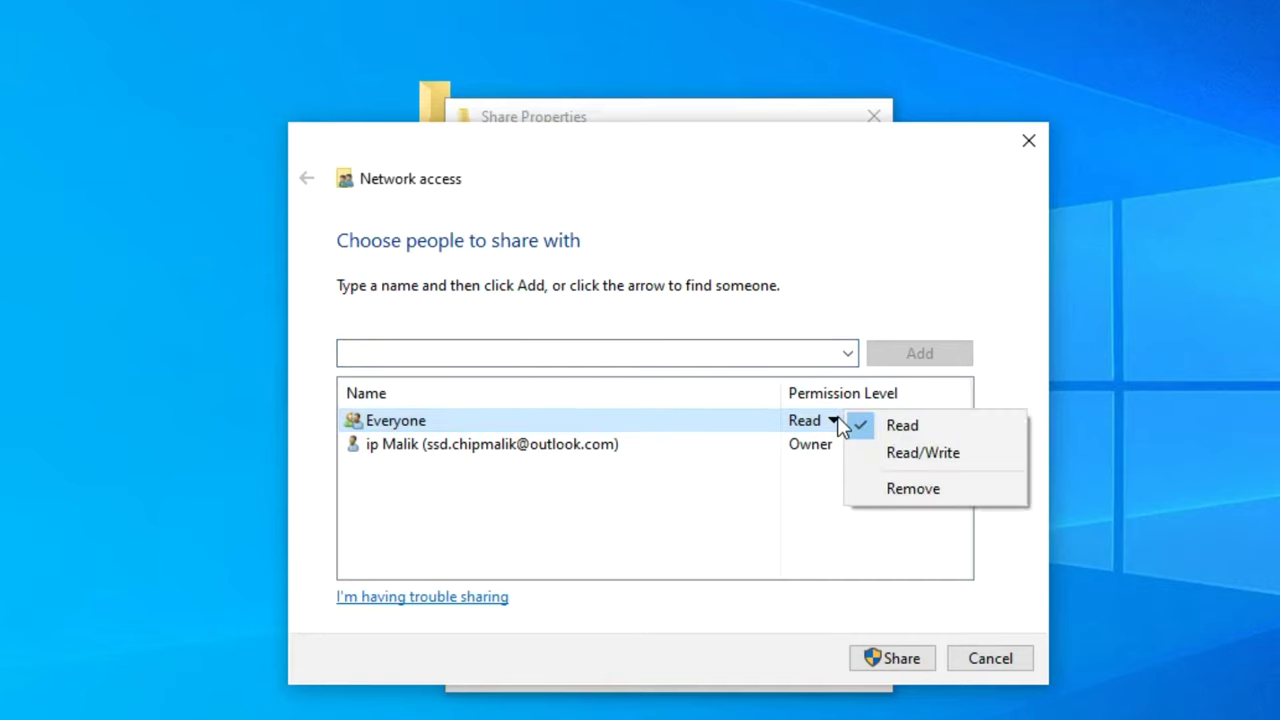
click(983, 455)
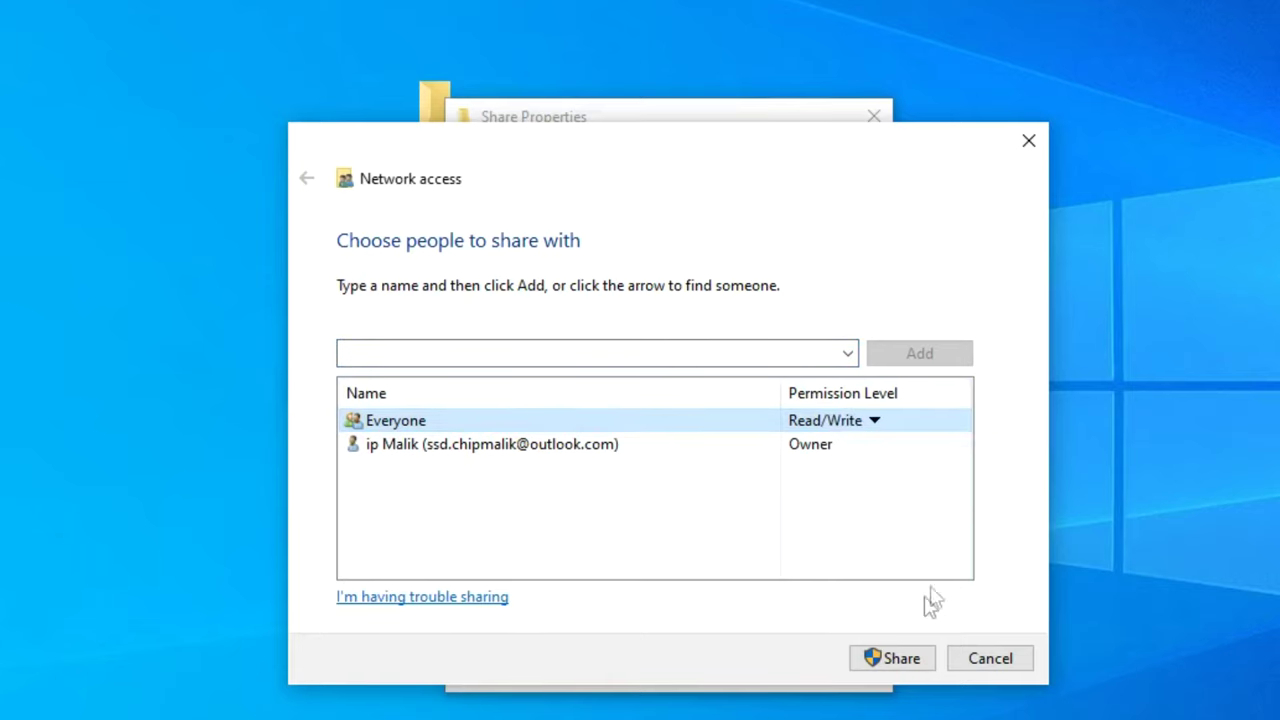
click(918, 657)
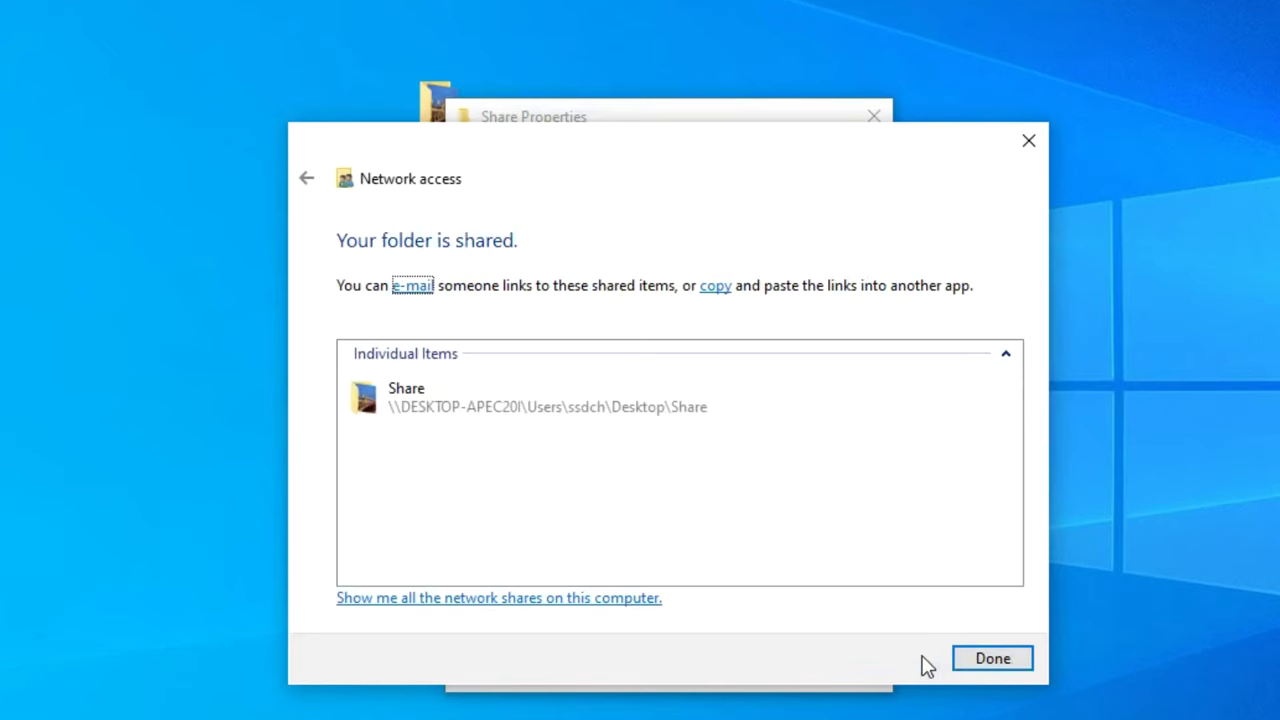
click(990, 659)
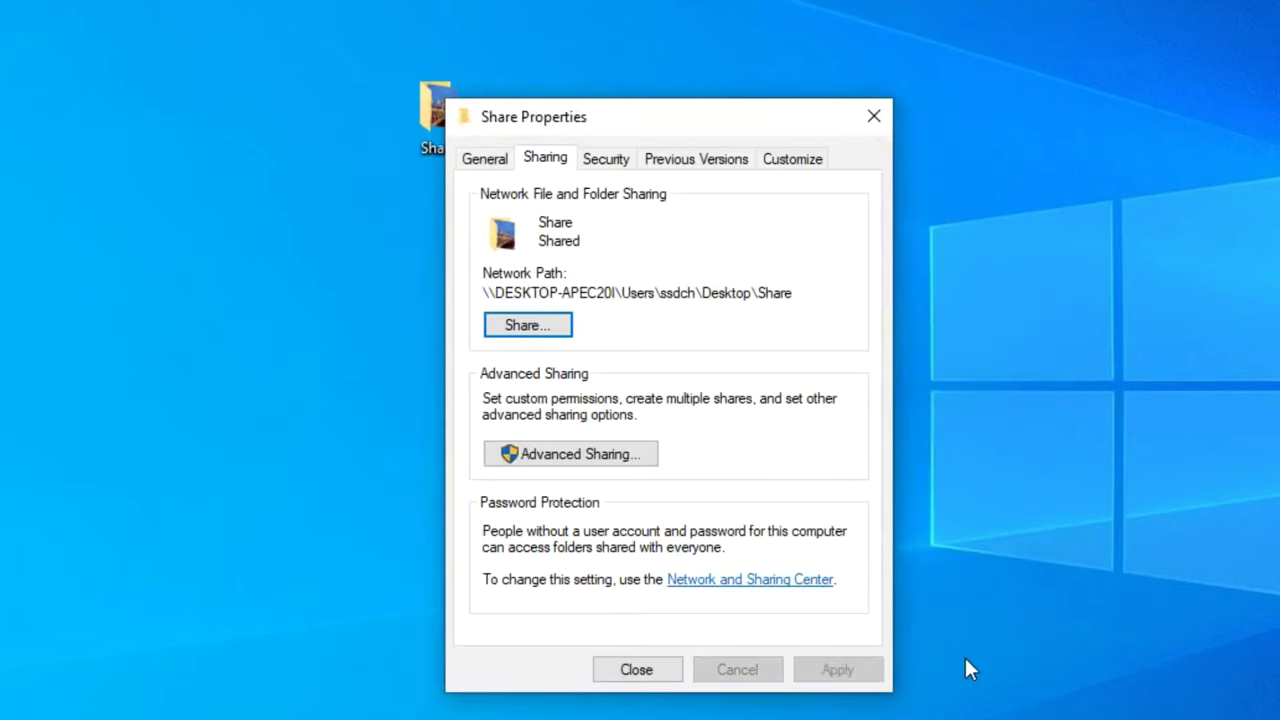
click(668, 670)
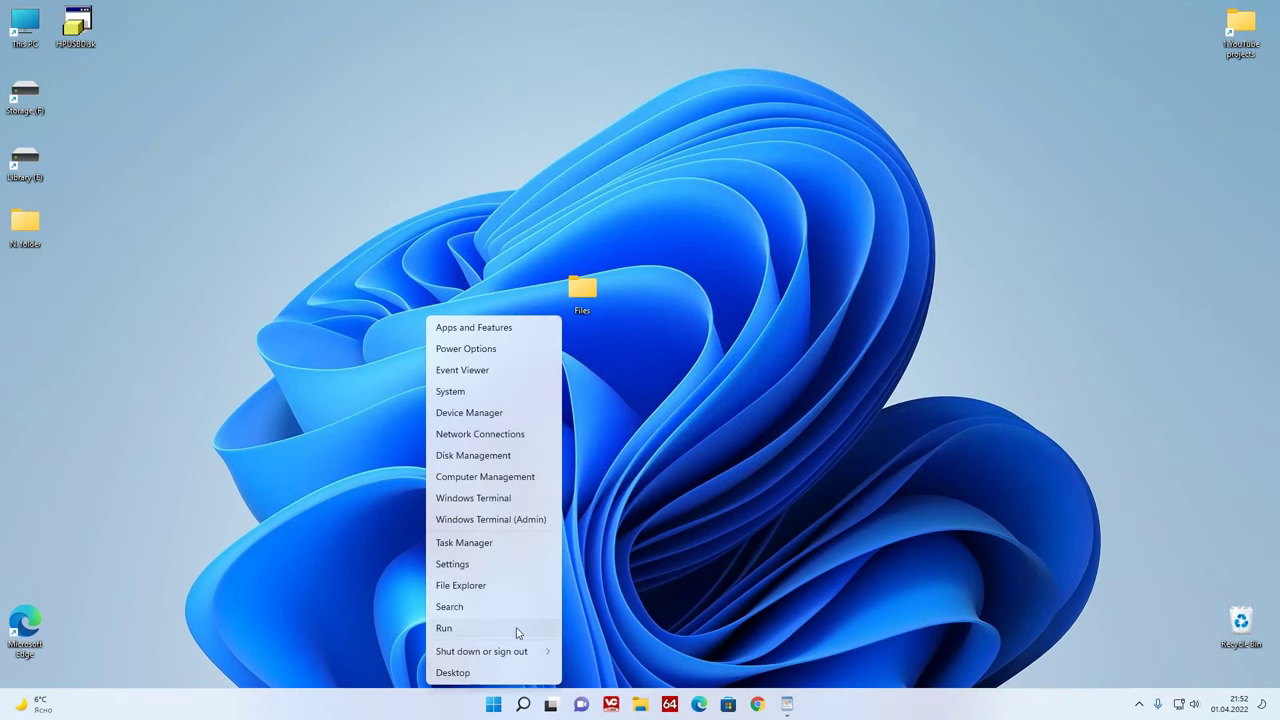
On the Windows 11 computer, run \\PC-2, view the contents of its Share folder, and close the window.
click(514, 630)
drag(197, 548, 611, 362)
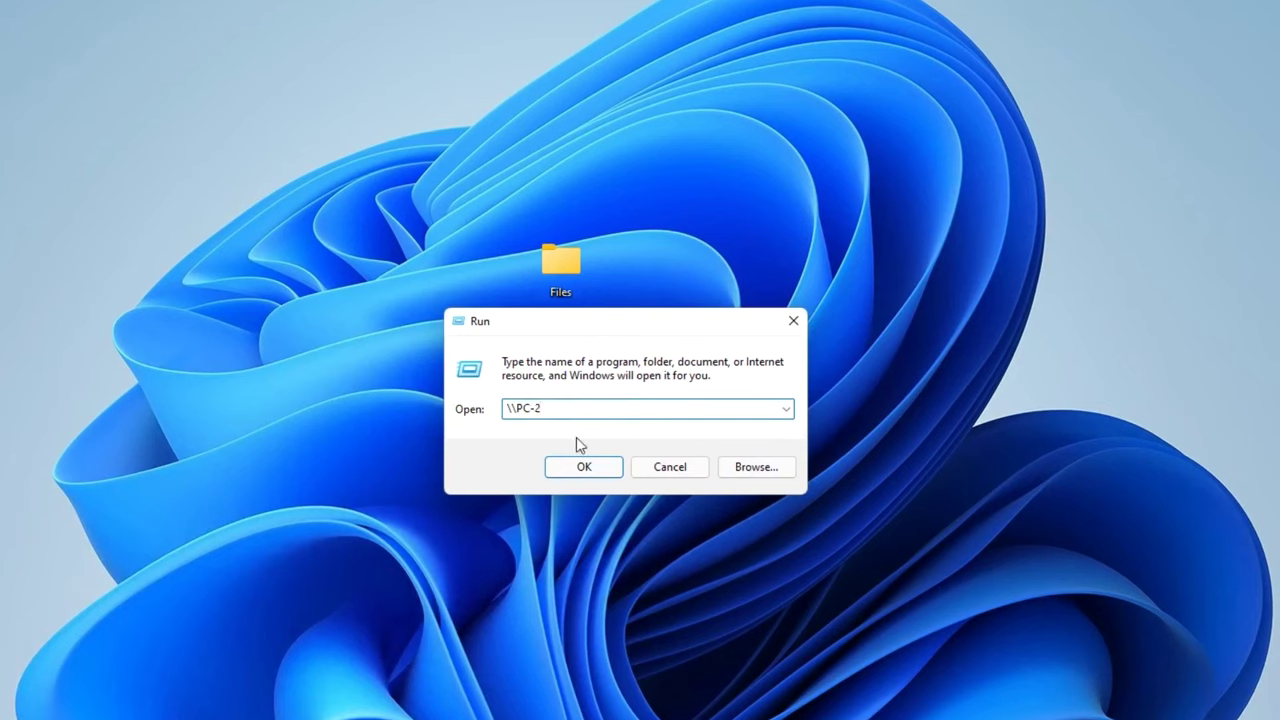
click(590, 466)
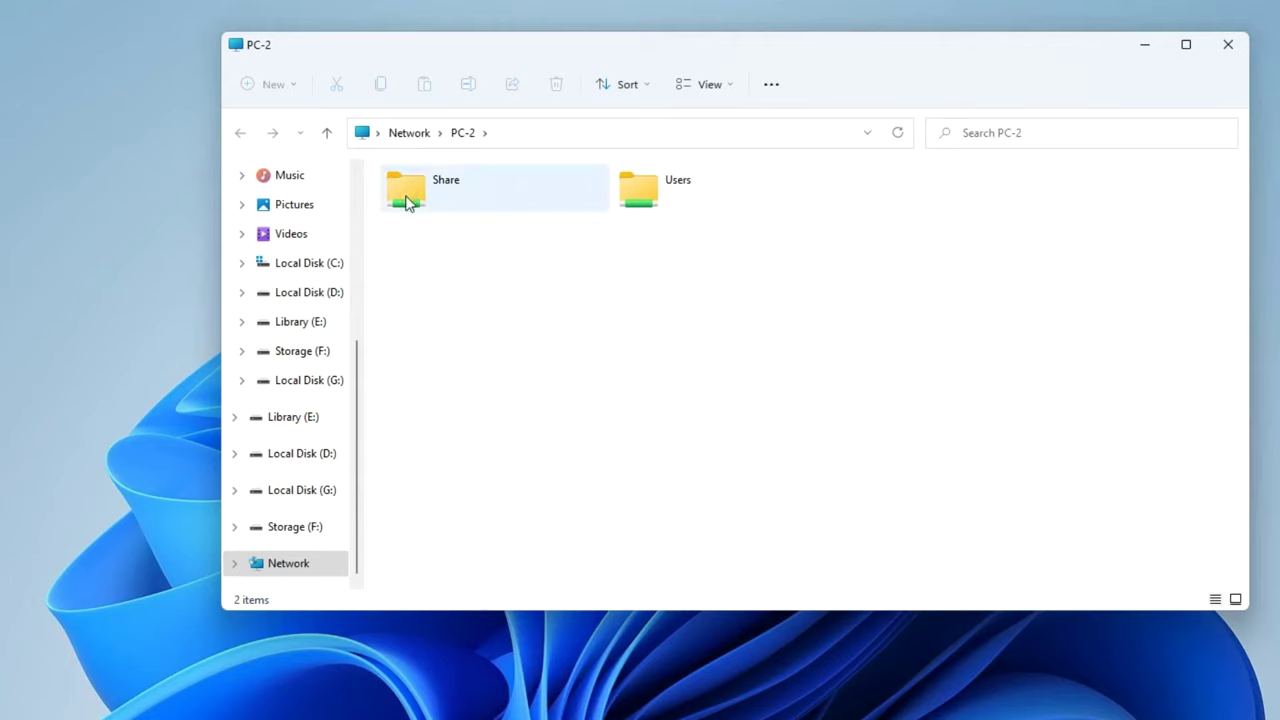
double_click(407, 196)
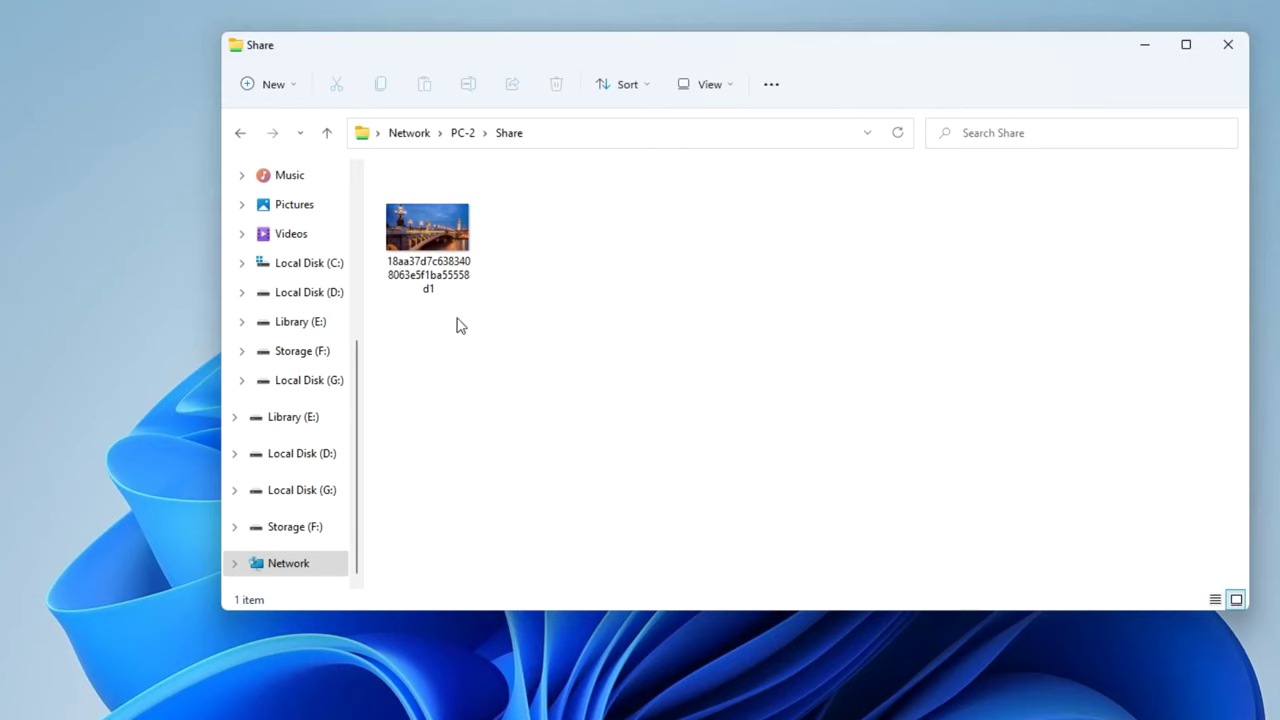
click(1227, 50)
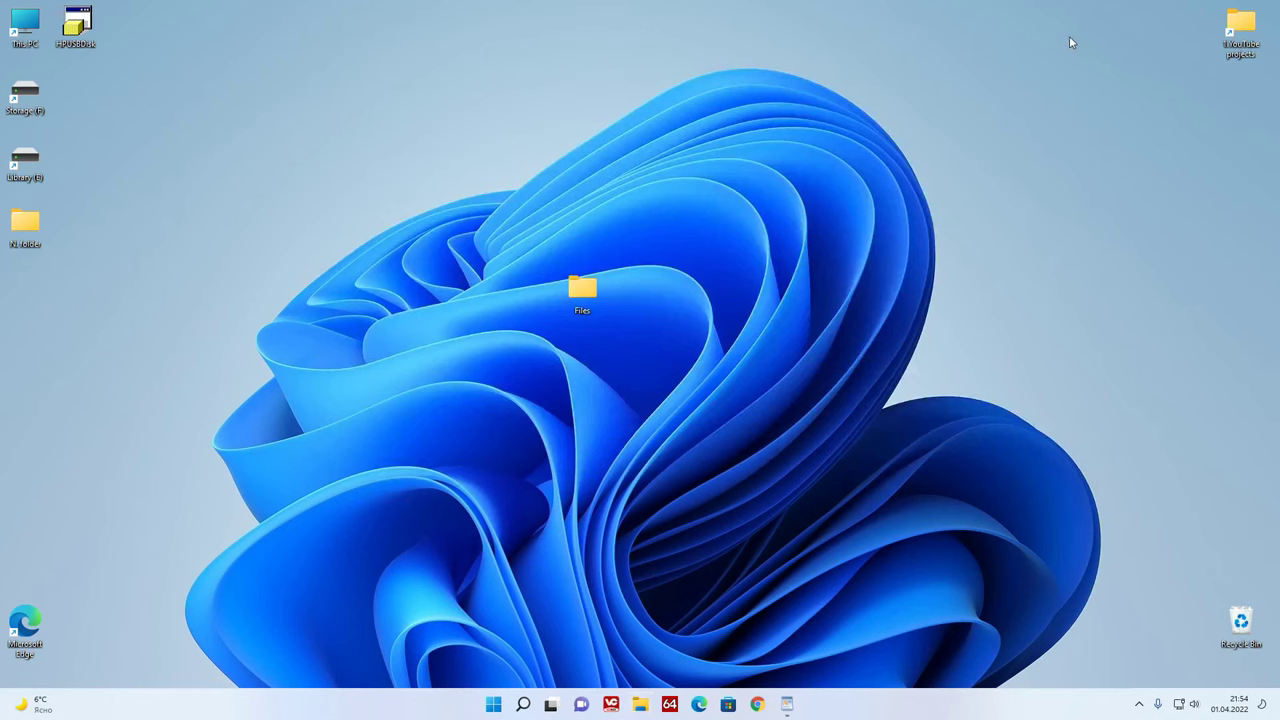
Check the Network location in File Explorer for available devices and close the window.
click(638, 703)
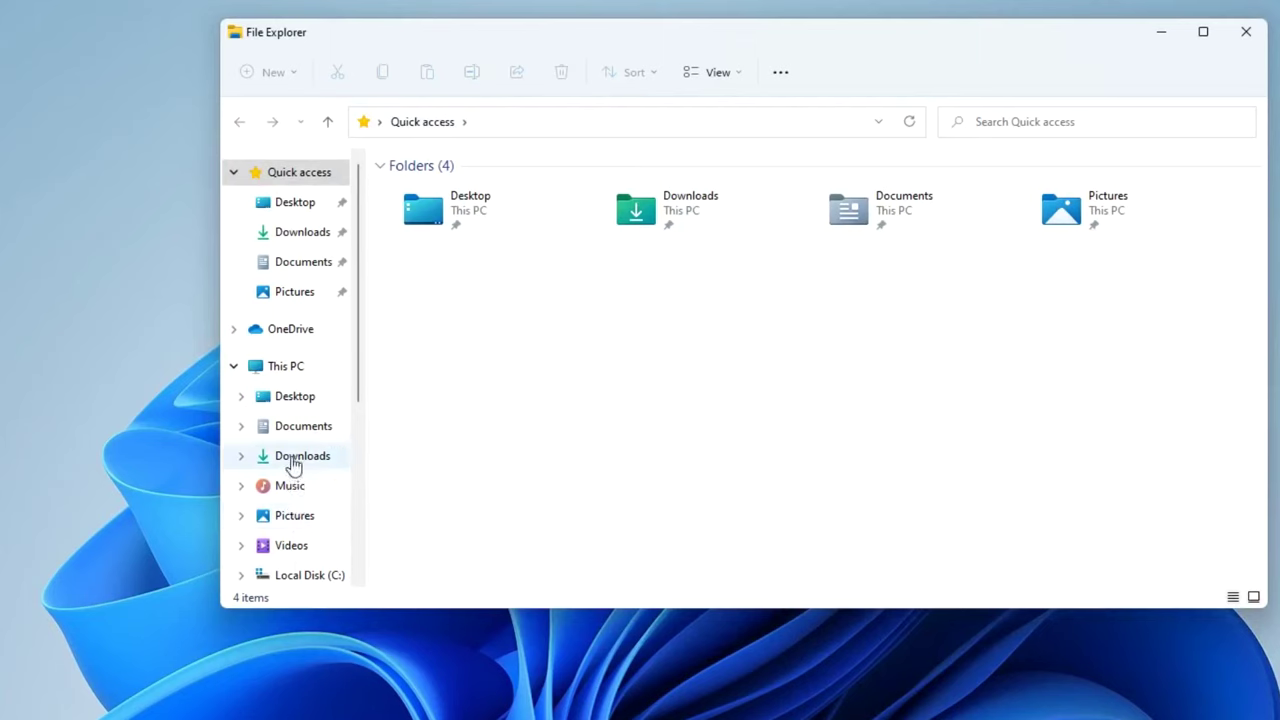
scroll(295, 472, down, 5)
click(290, 561)
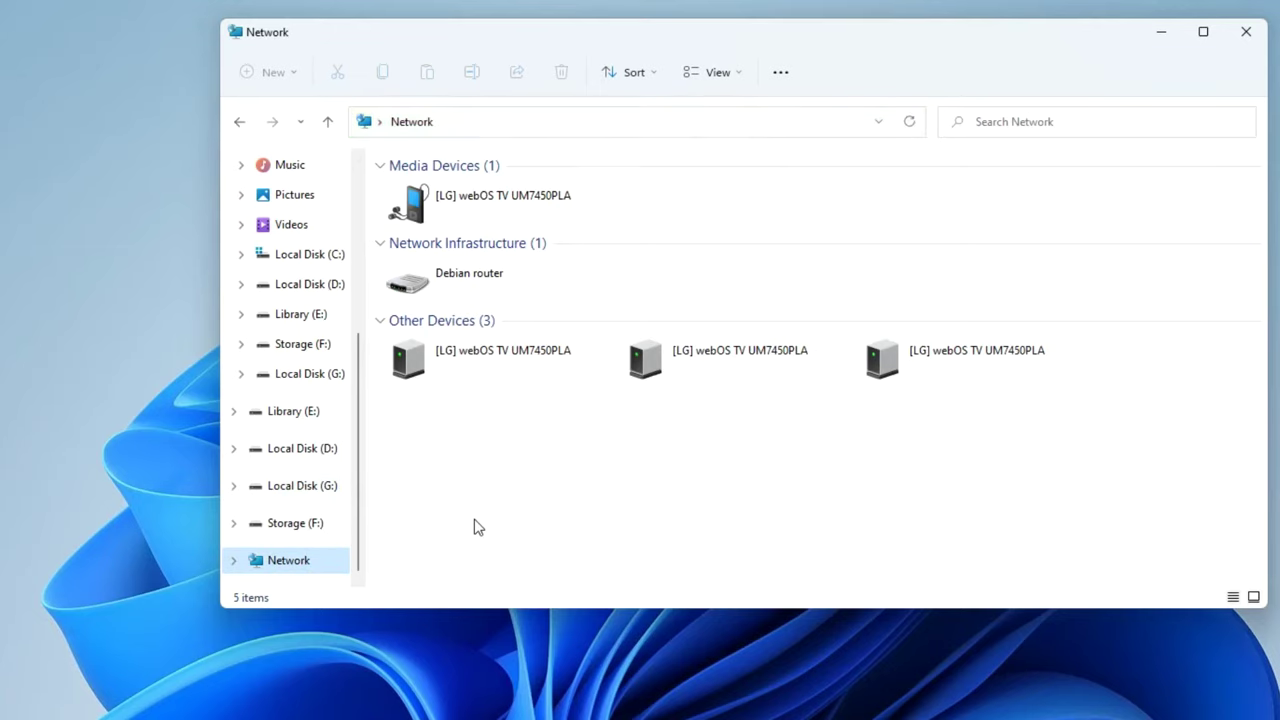
click(1245, 35)
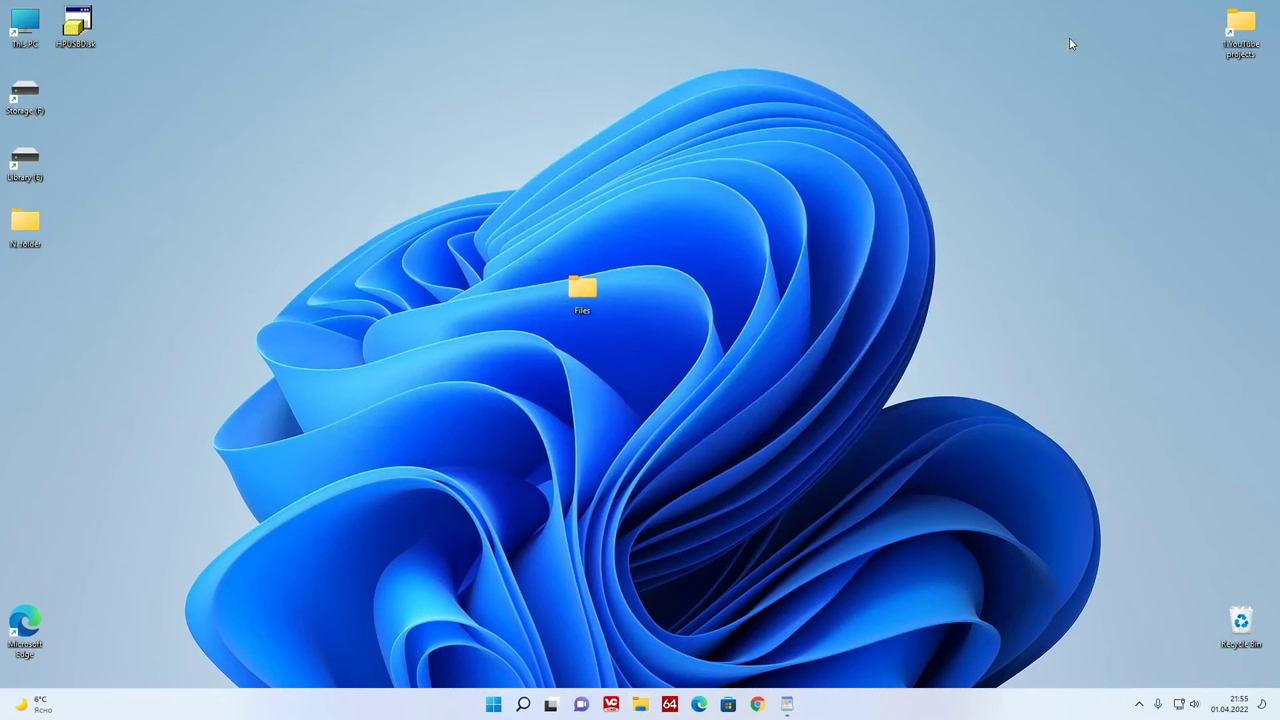
Move the Files folder into the desktop's icon column, just below the other folder, and deselect it.
drag(583, 290, 40, 297)
click(462, 300)
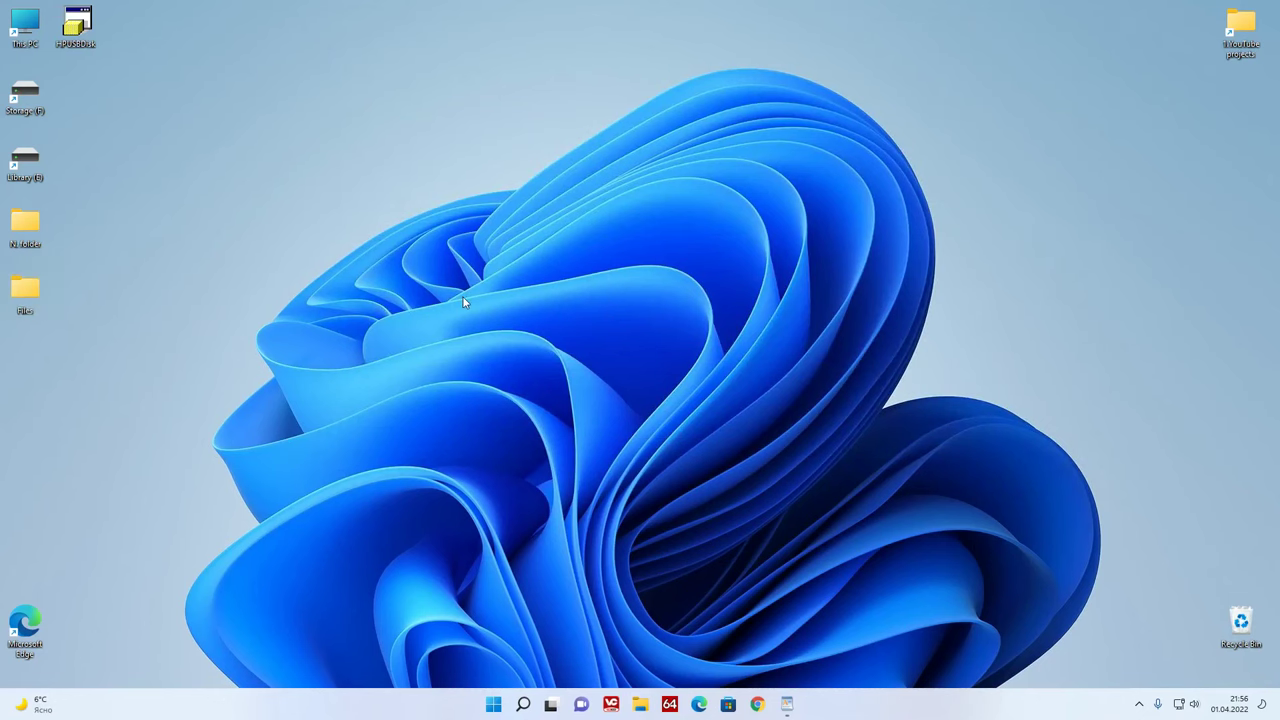
Create a desktop shortcut to \\PC-2 named PC-2 and use it to open that computer's Share folder.
right_click(614, 310)
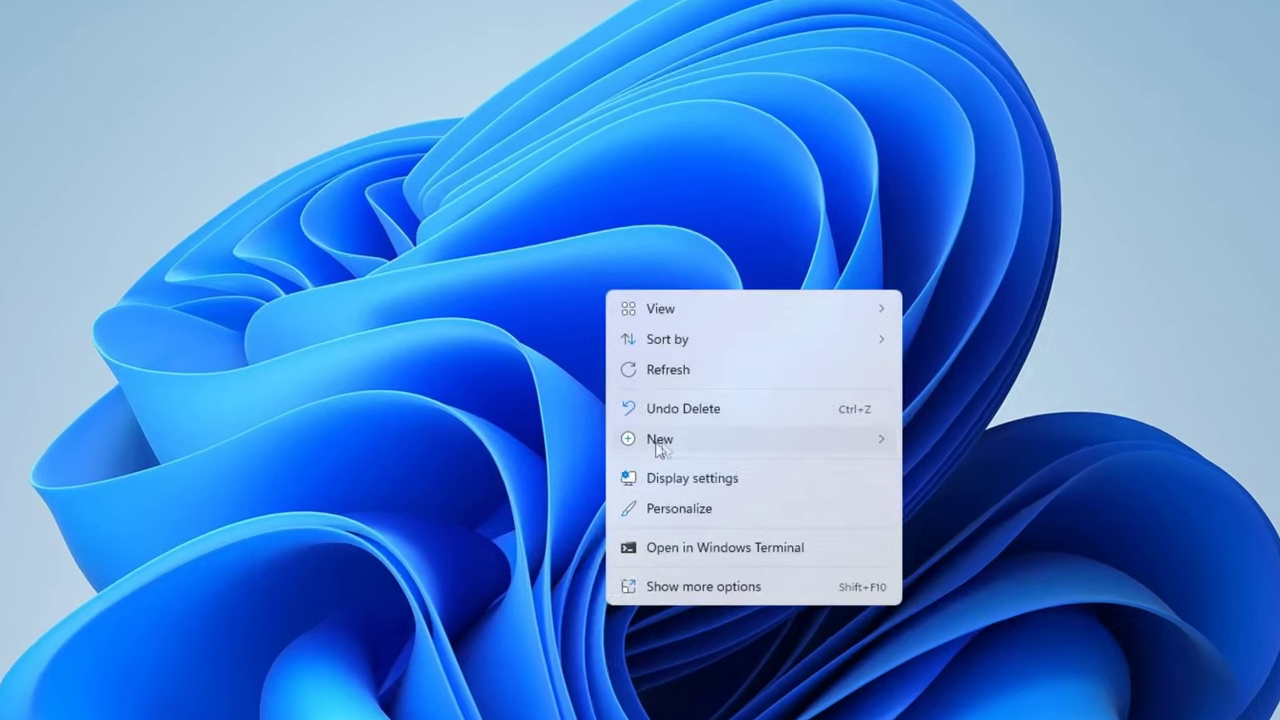
mouse_move(810, 449)
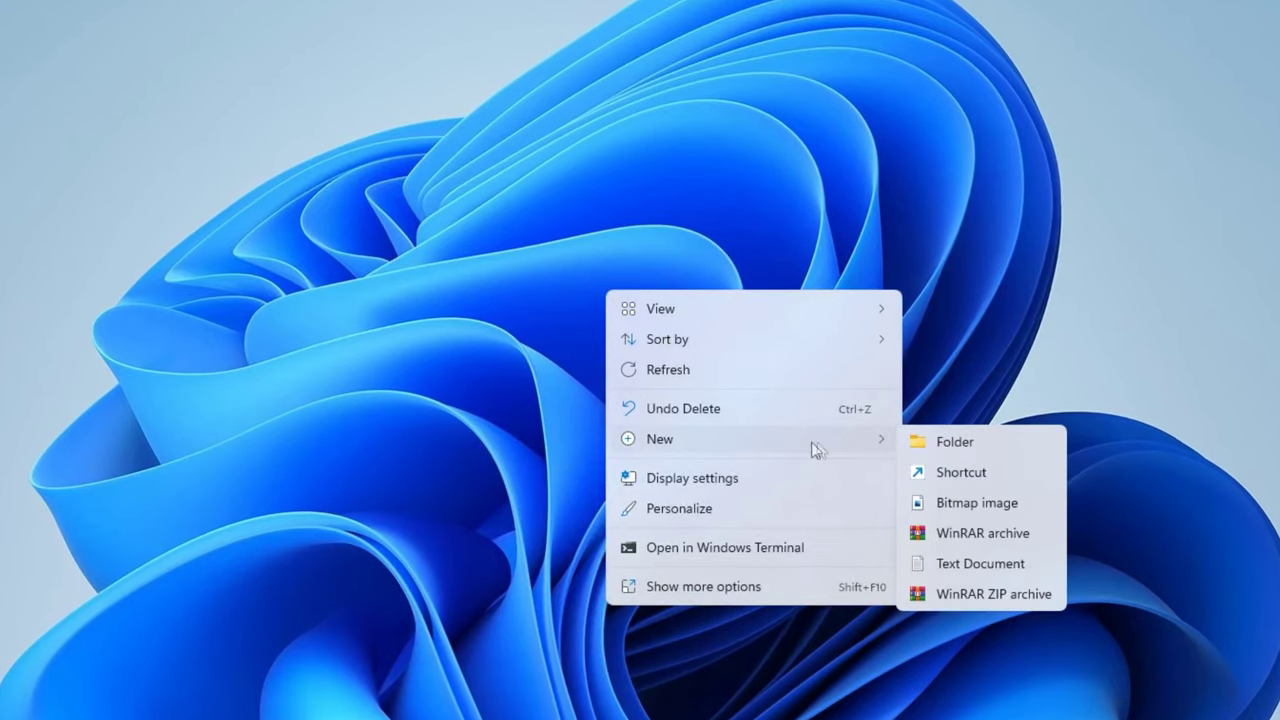
click(971, 474)
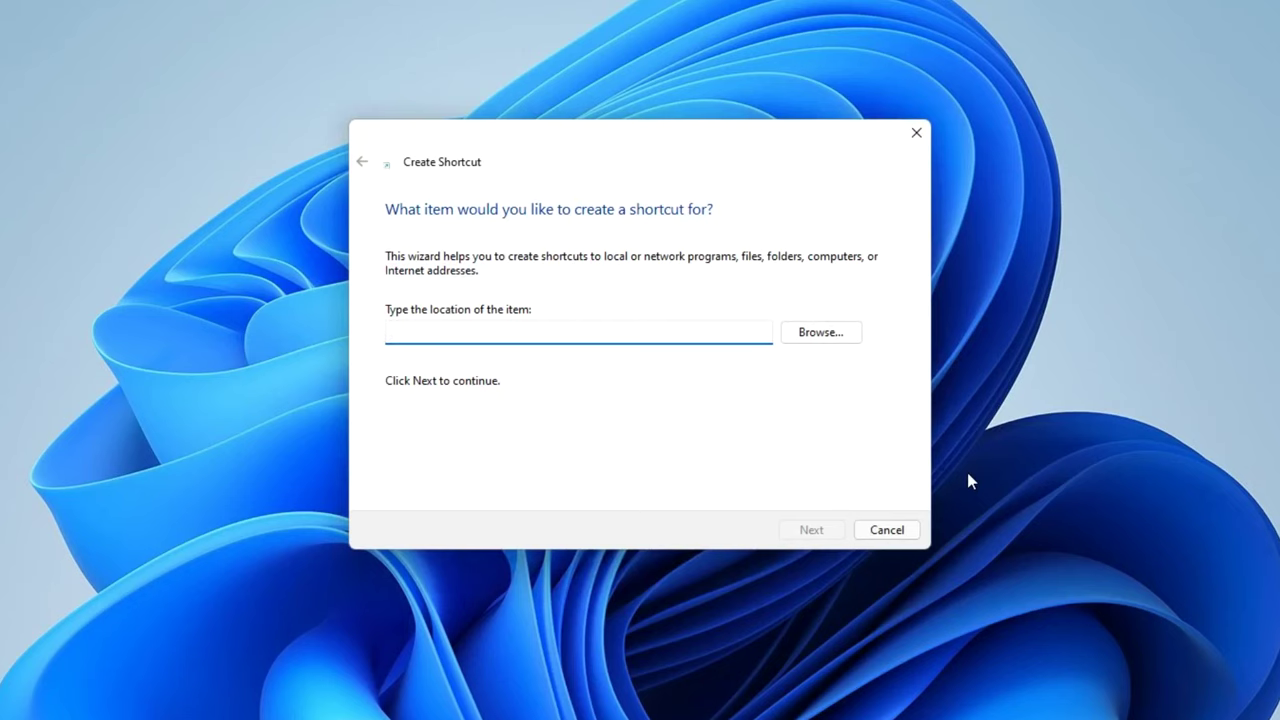
text(\\)
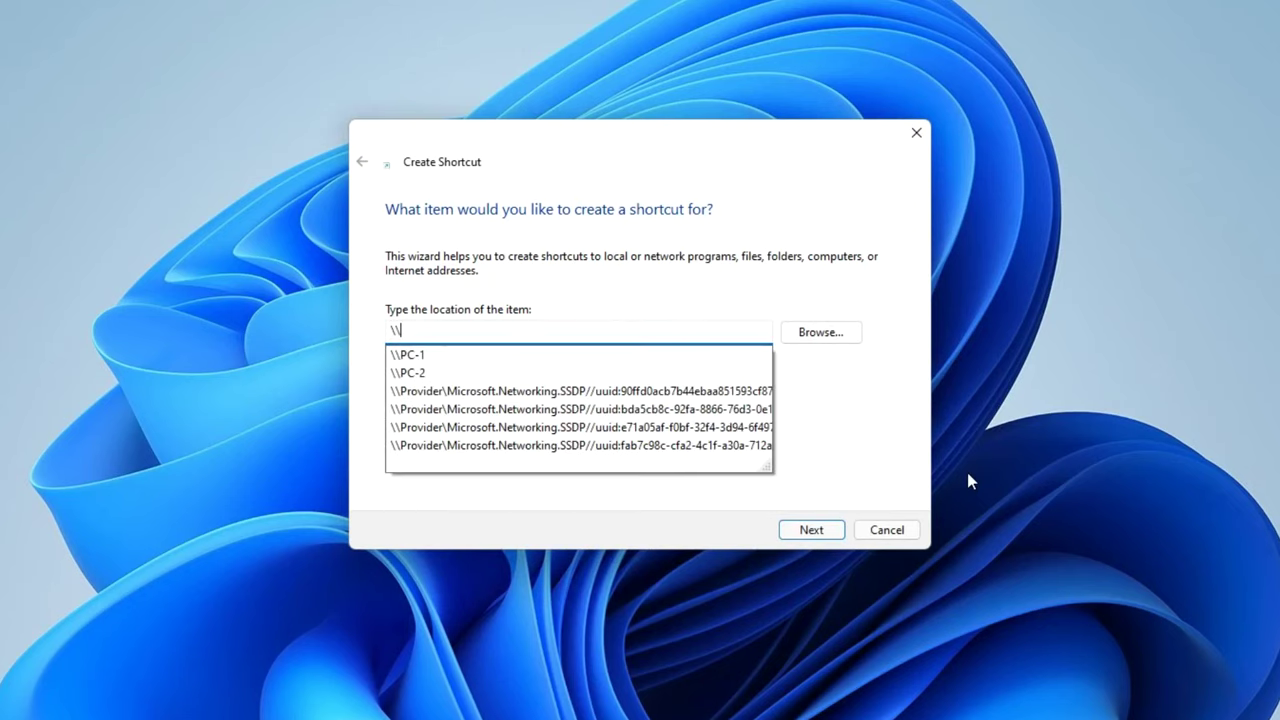
click(488, 373)
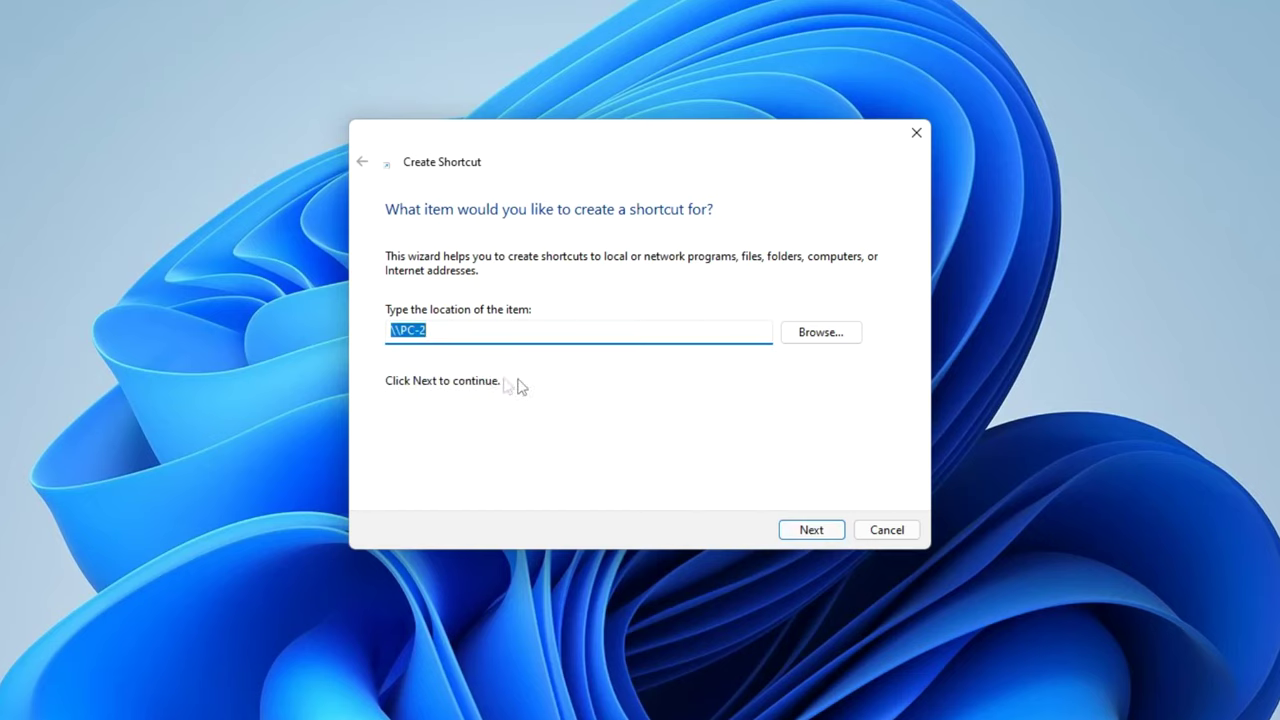
click(811, 530)
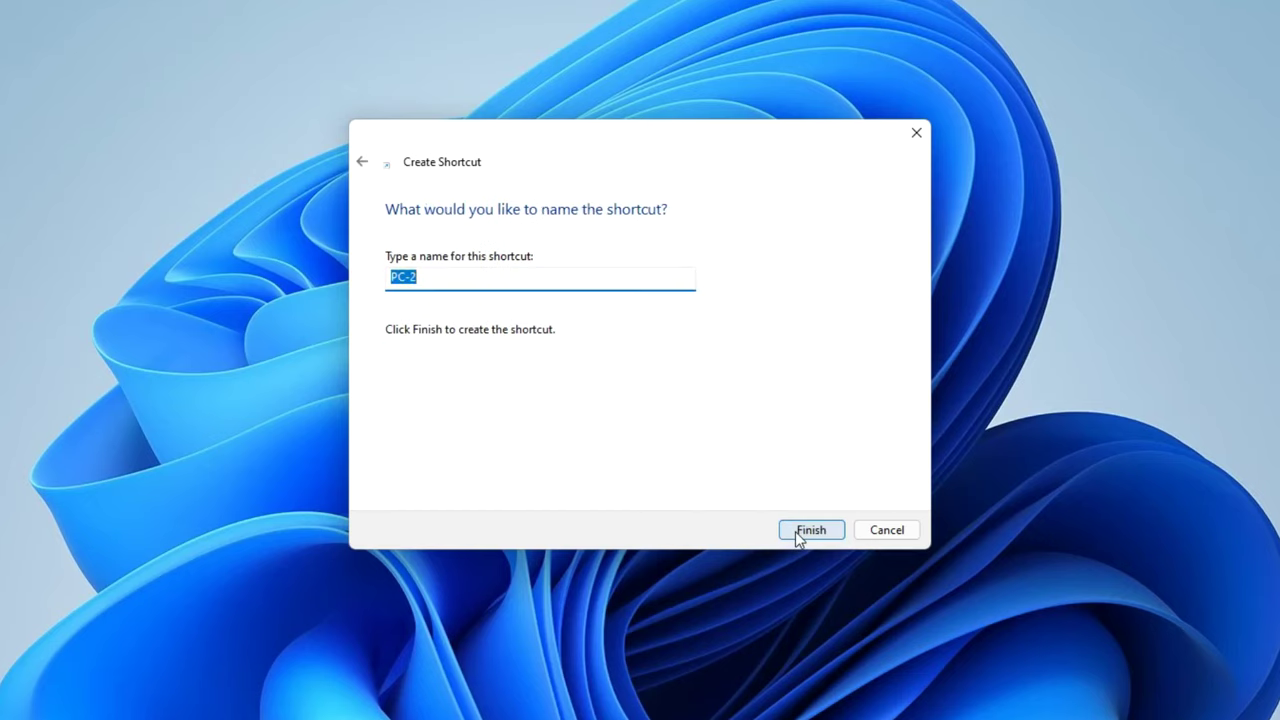
click(808, 530)
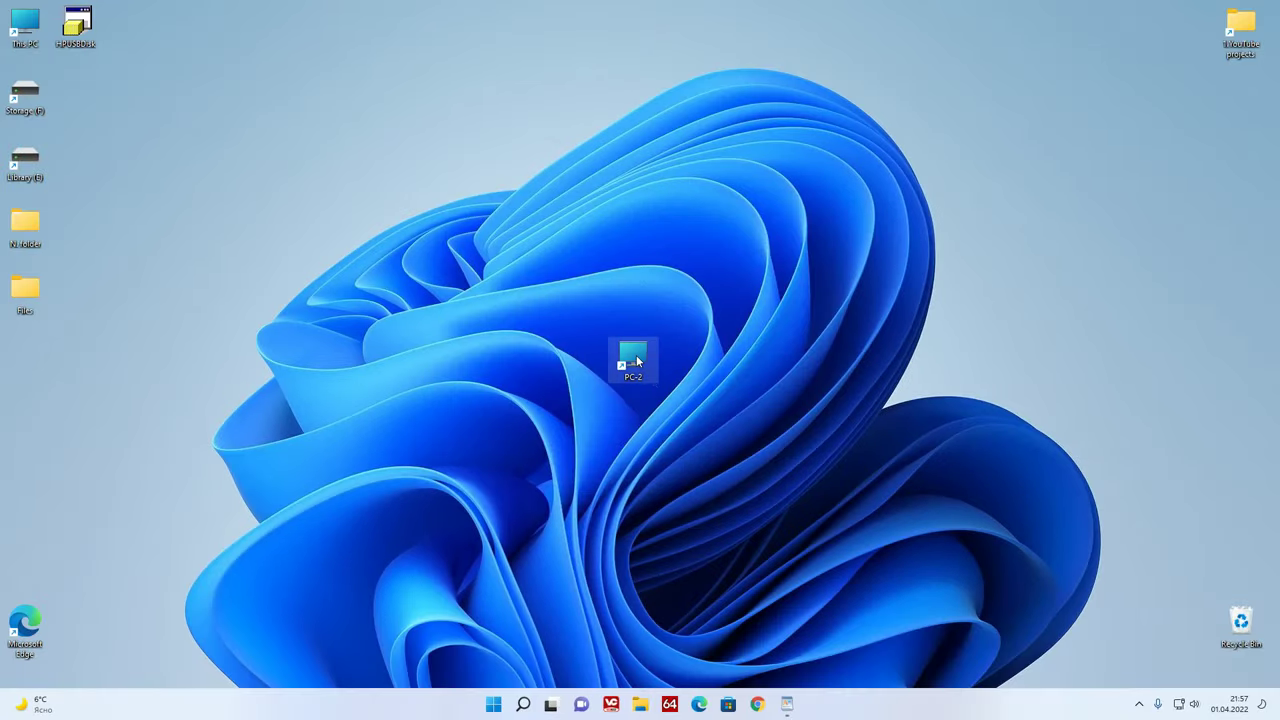
double_click(634, 360)
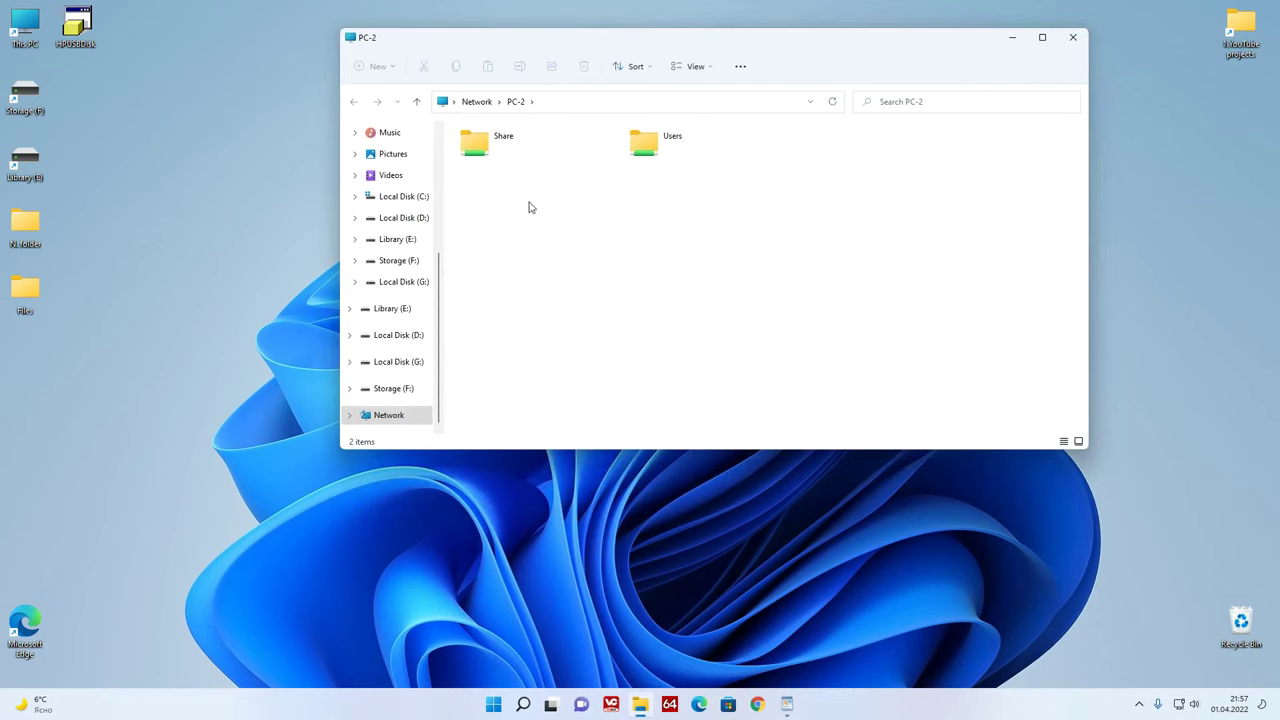
double_click(477, 152)
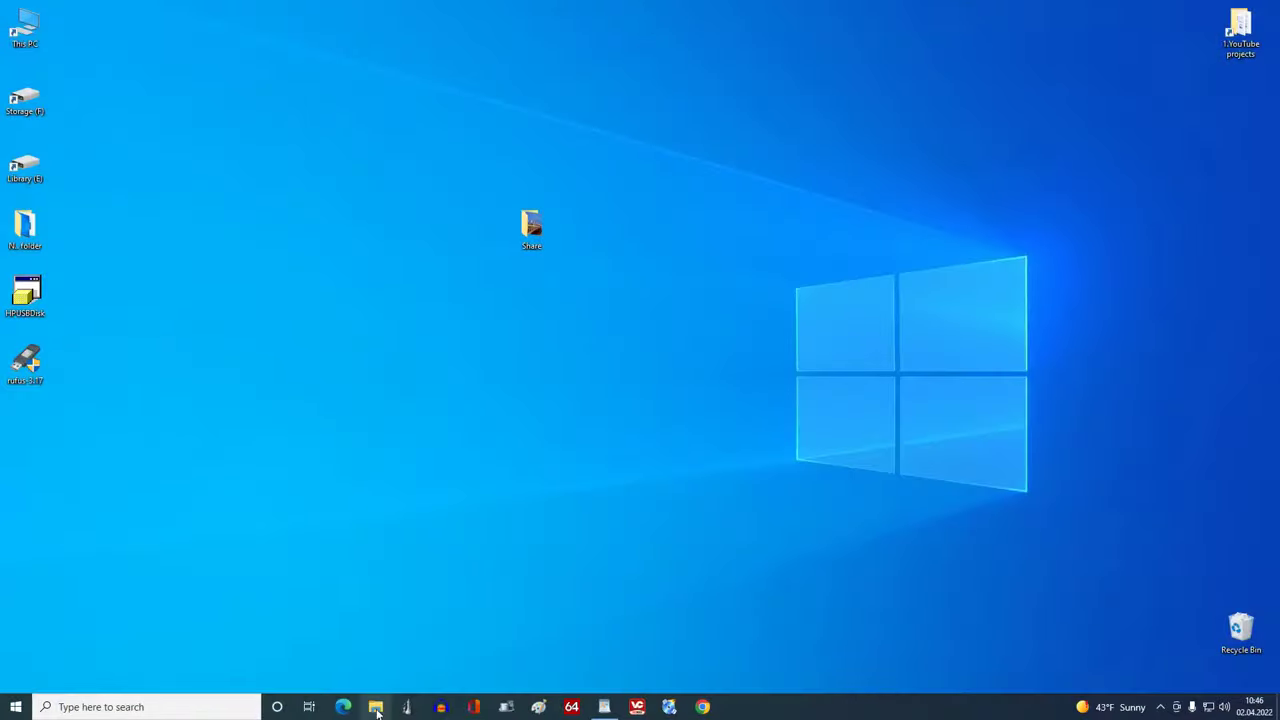
On the Windows 10 computer, view the Network location in File Explorer and refresh its device list.
click(376, 707)
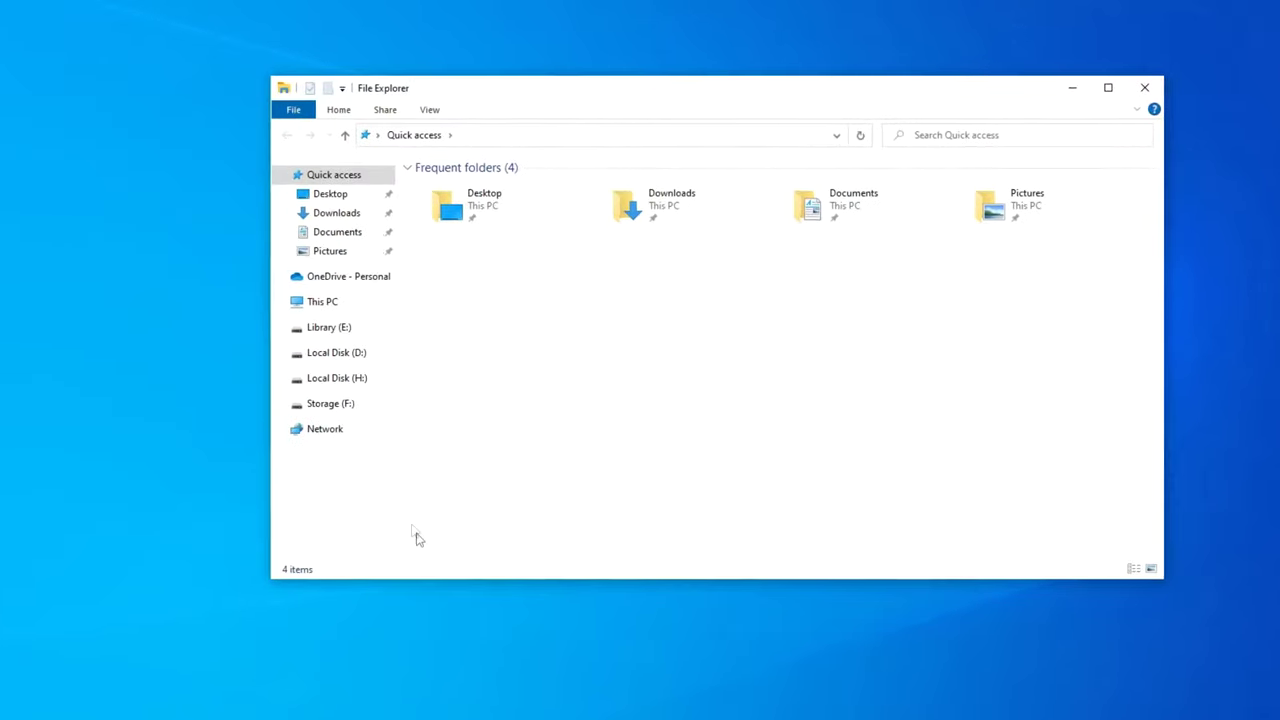
click(314, 466)
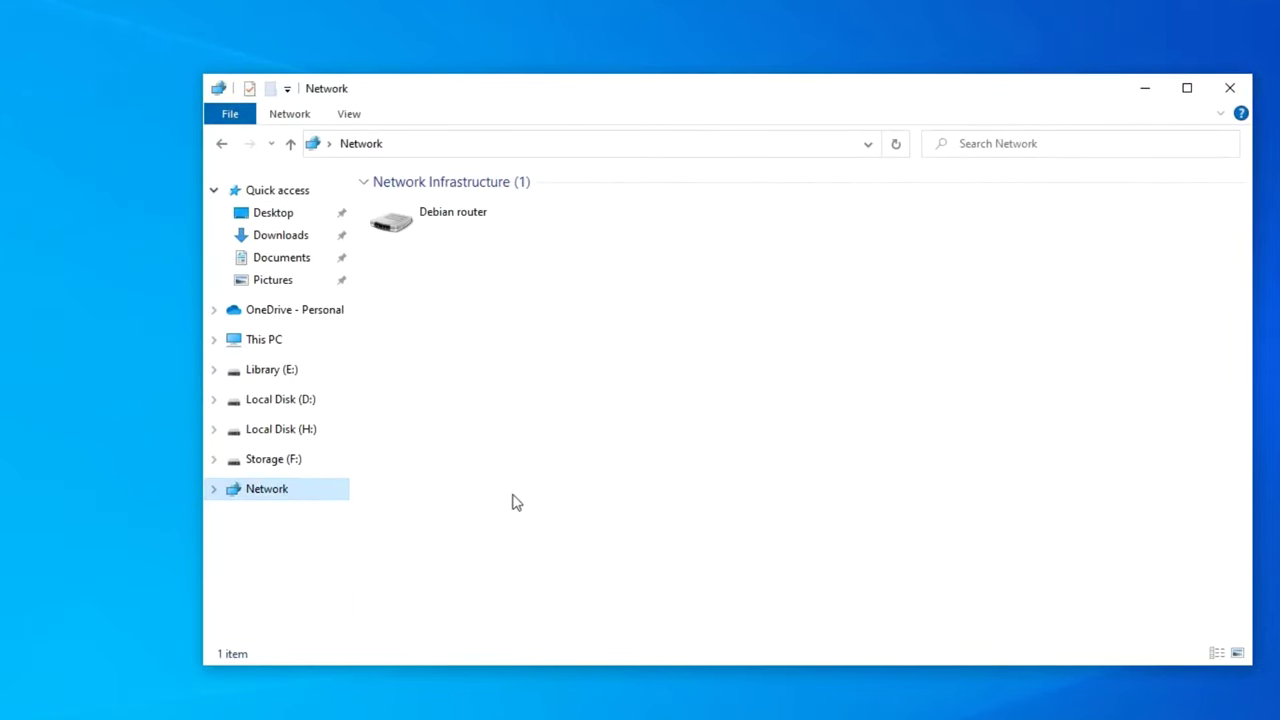
click(896, 144)
Go to \\PC-1 in File Explorer, view the contents of its Files folder, and close the window.
click(485, 150)
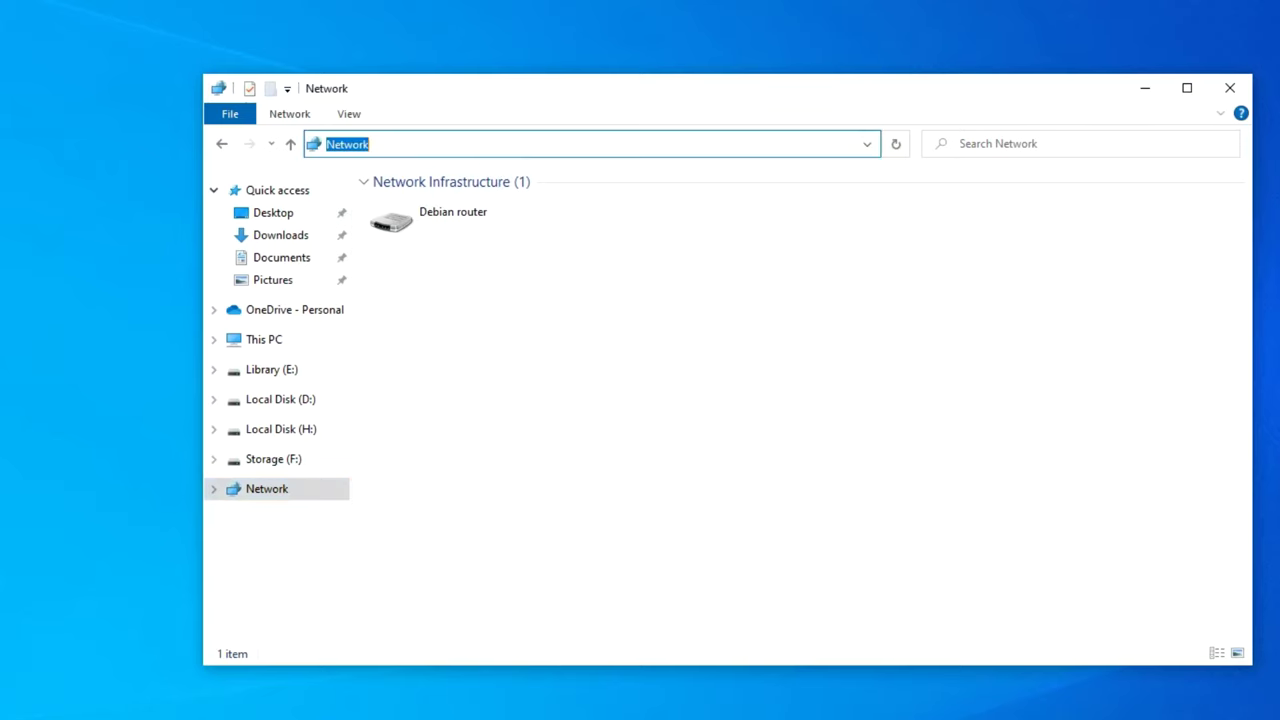
key(BackSpace)
text(\\)
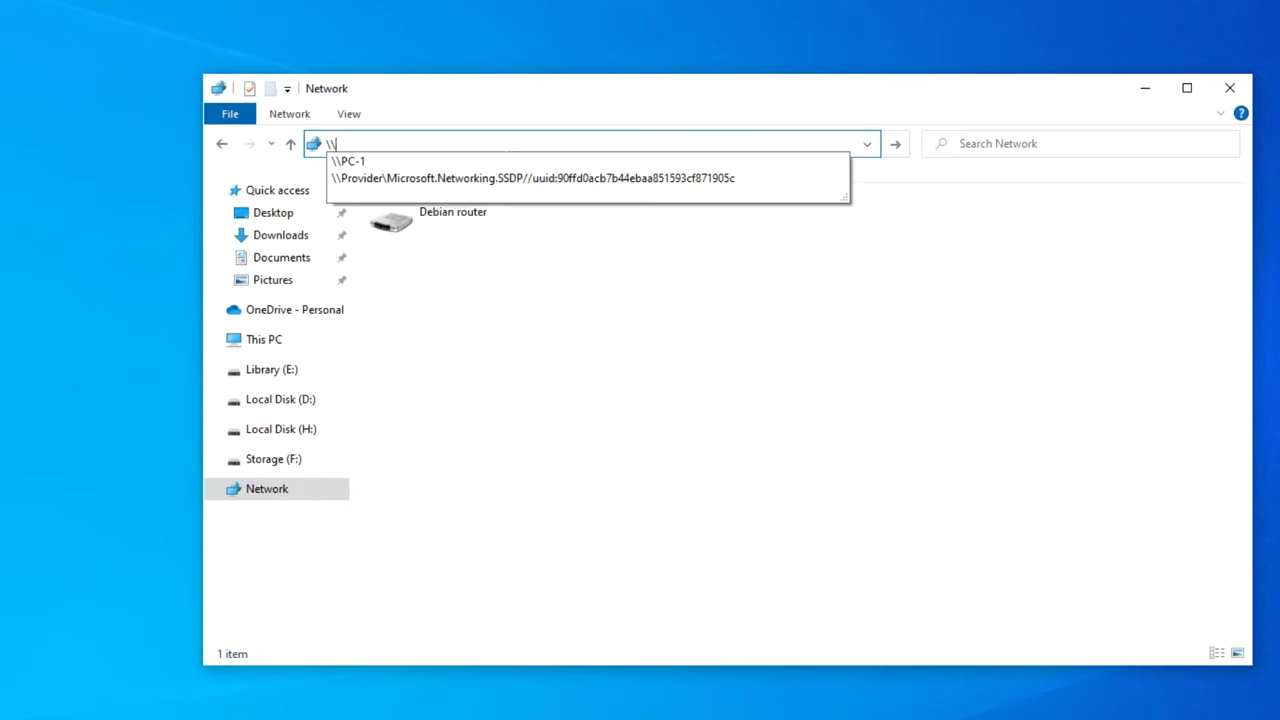
click(446, 164)
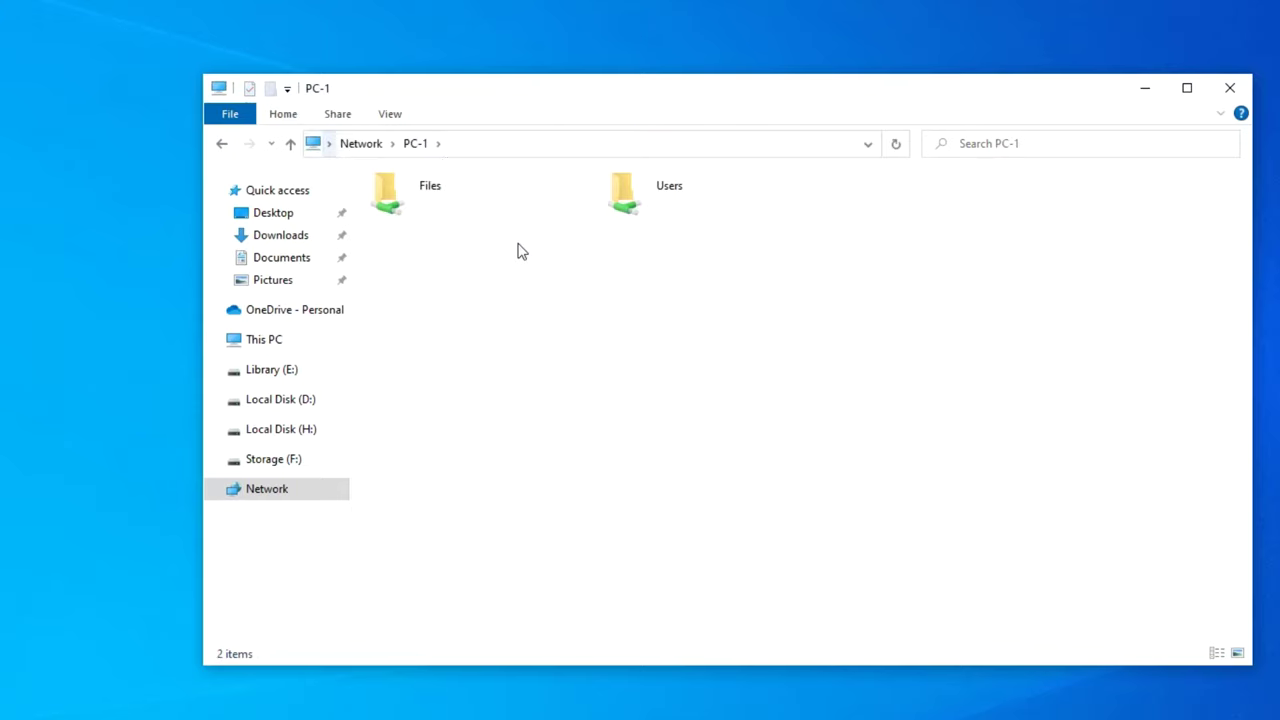
double_click(400, 217)
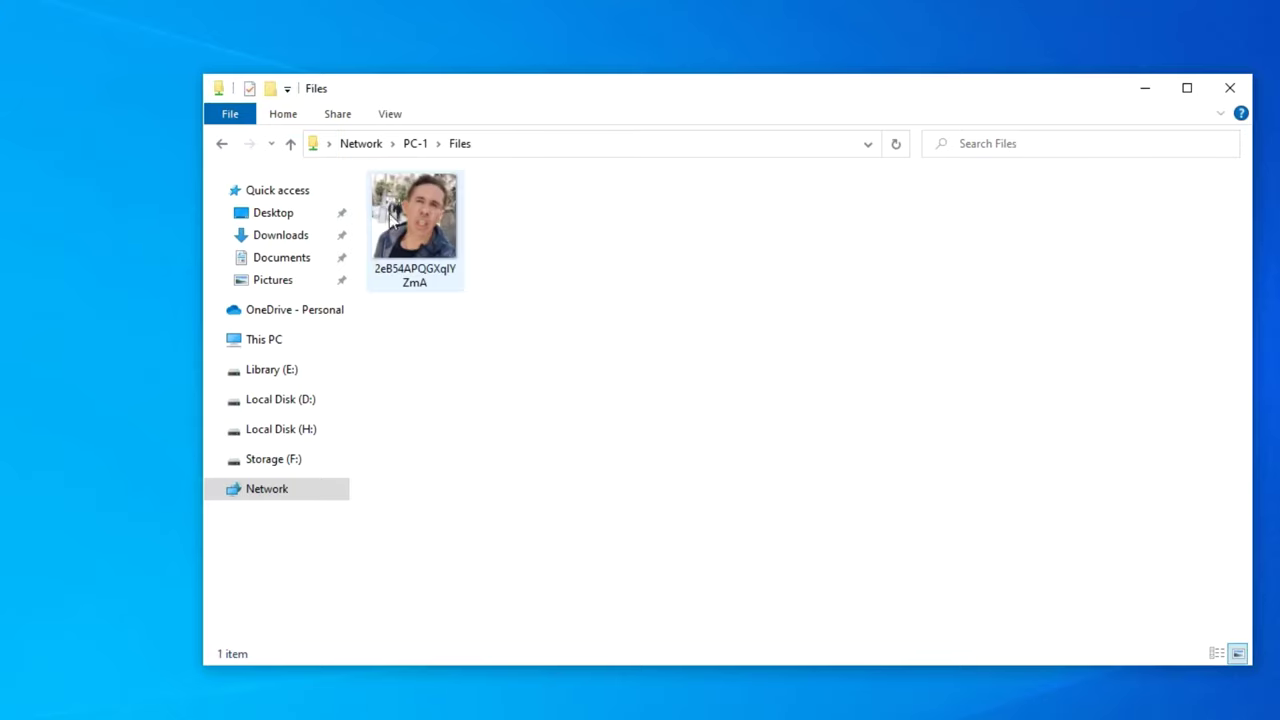
click(1230, 88)
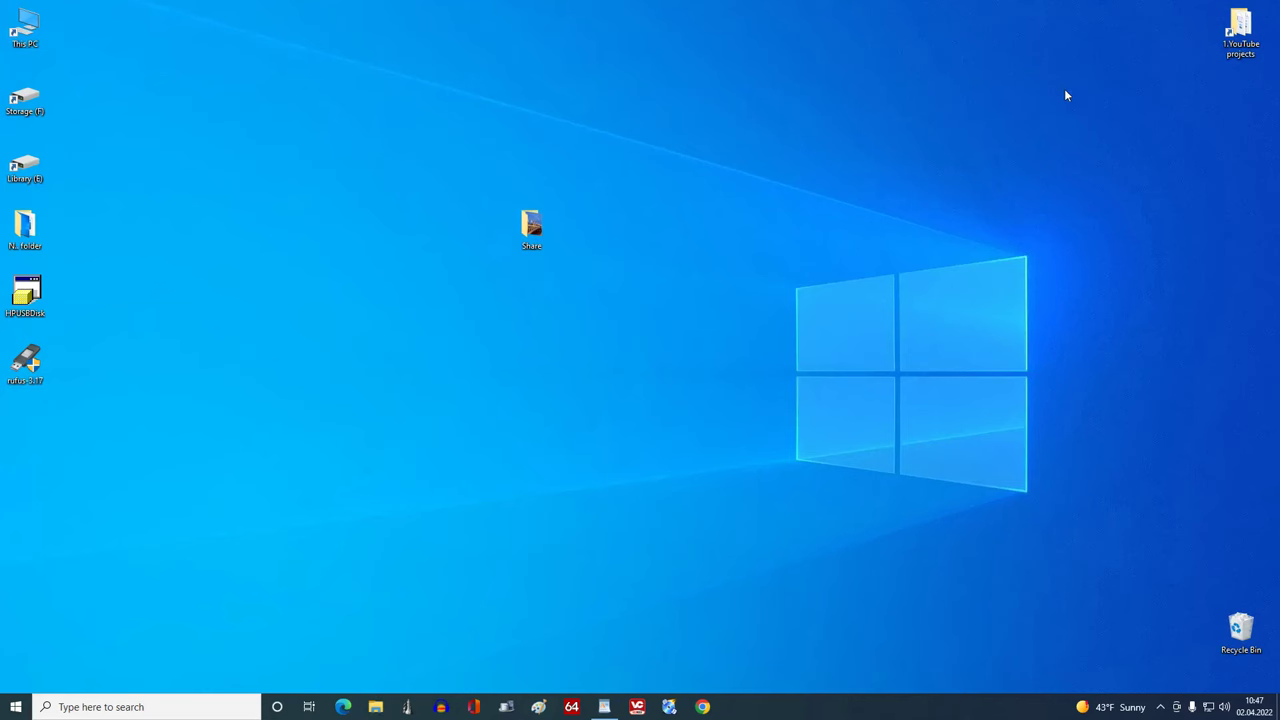
Create a shortcut to \\PC-1 on the Windows 10 desktop with the name PC-1.
right_click(593, 233)
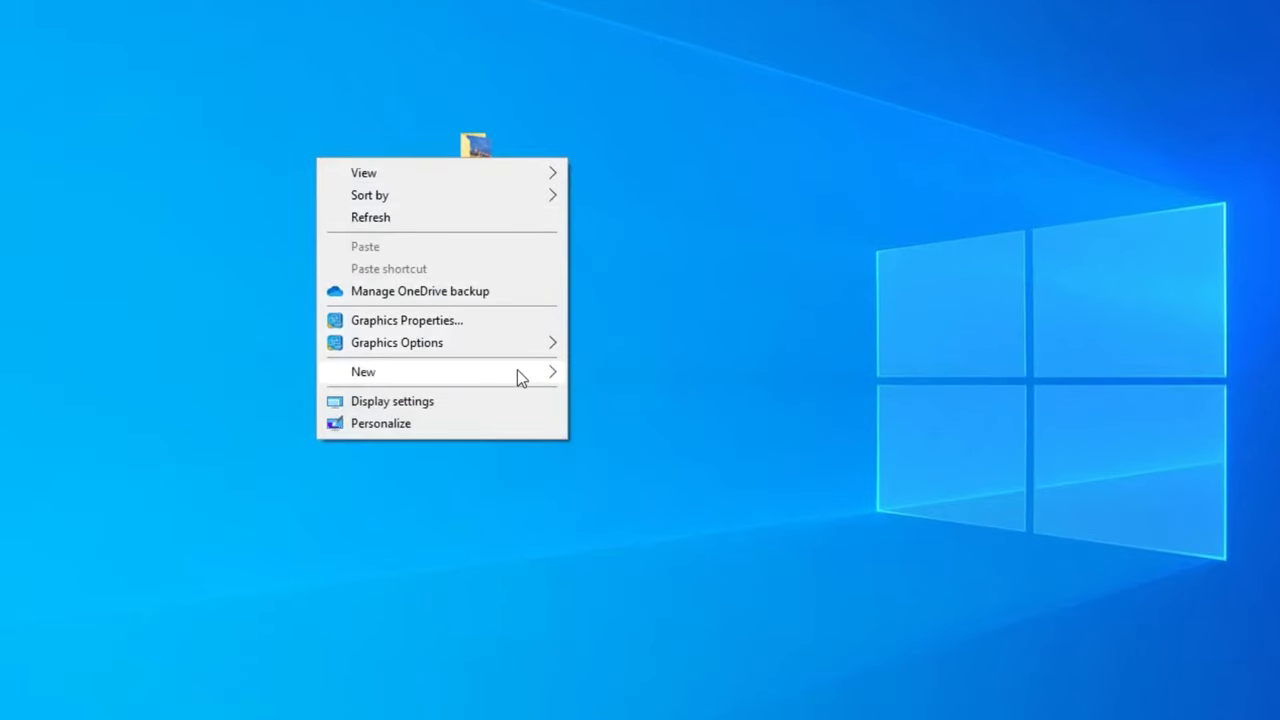
mouse_move(517, 371)
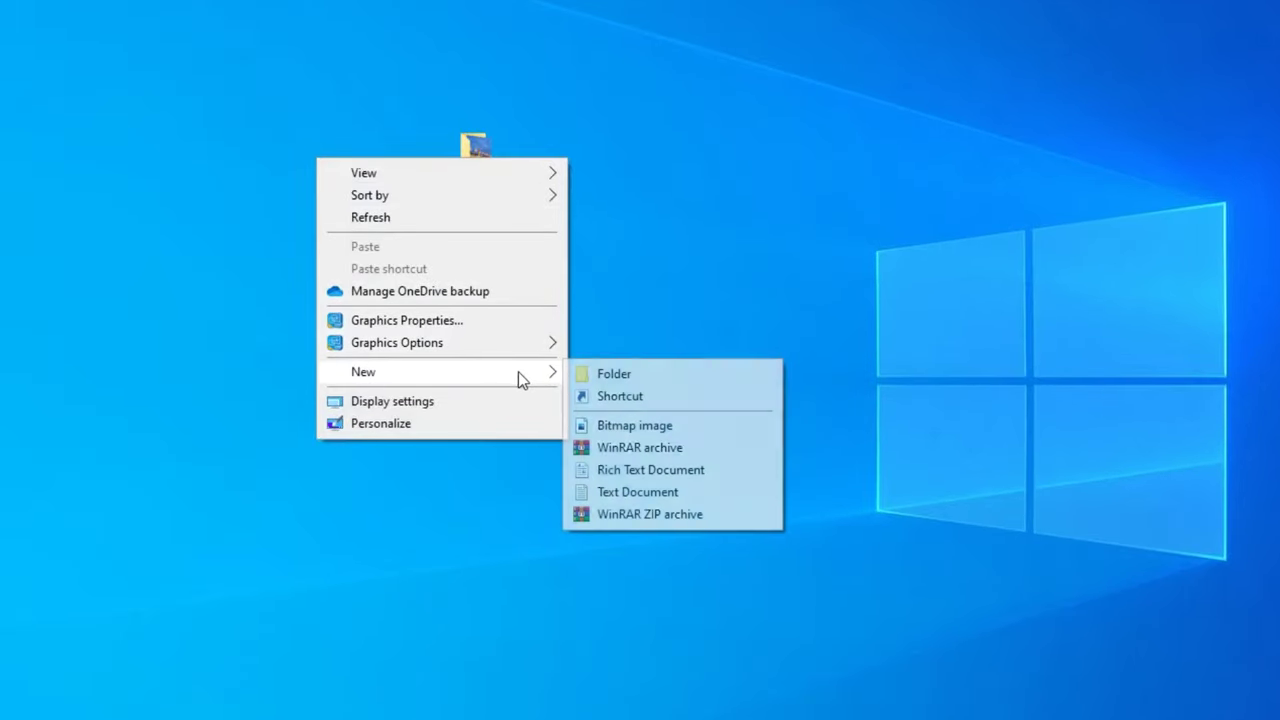
click(669, 398)
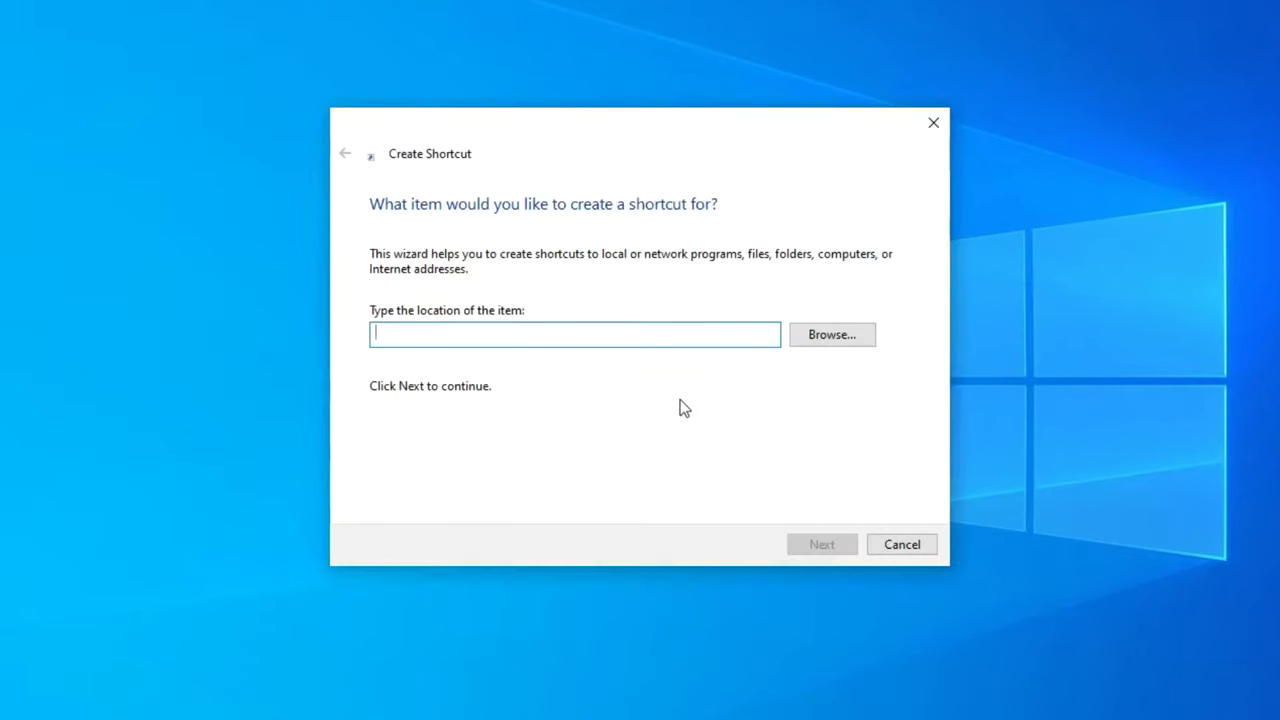
text(\\)
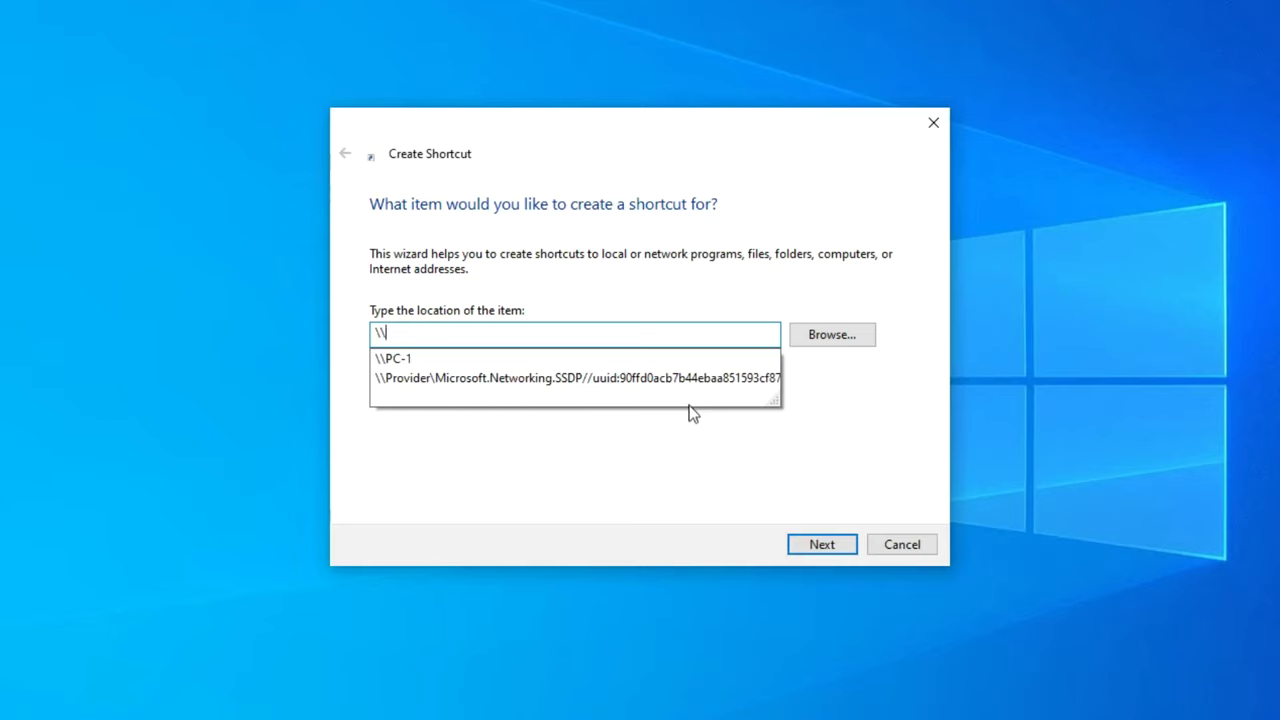
click(516, 360)
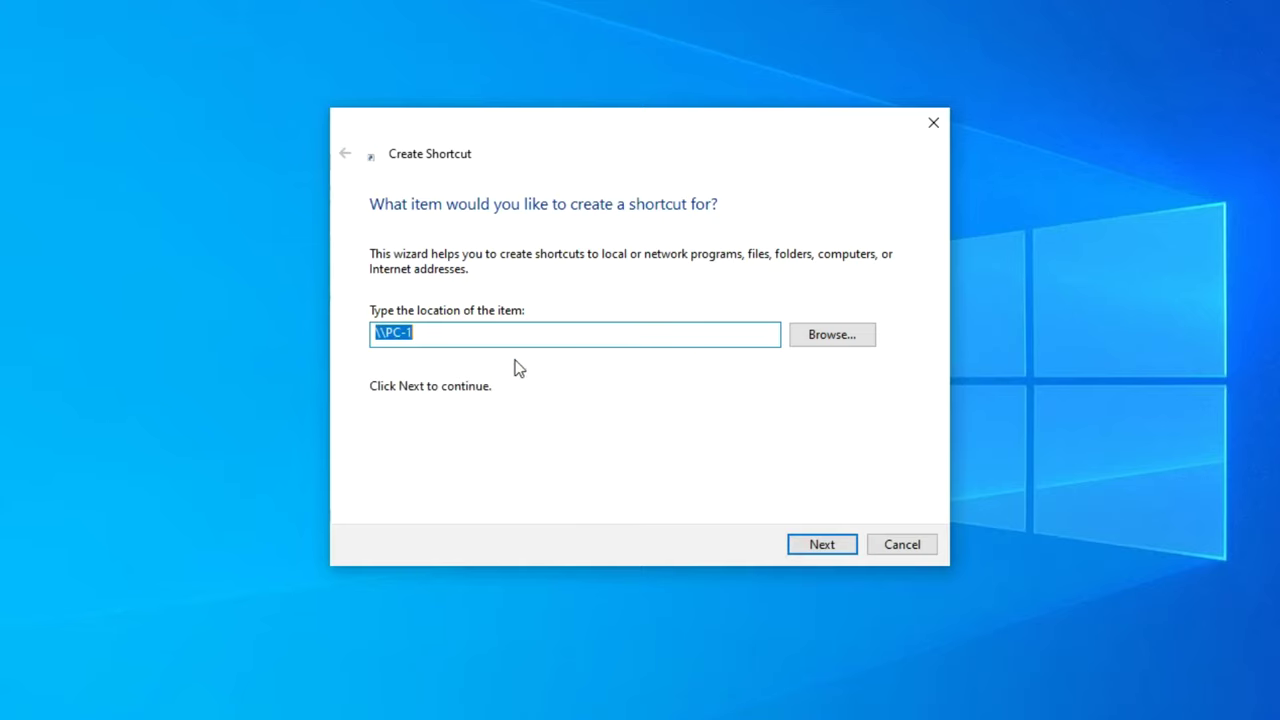
click(810, 547)
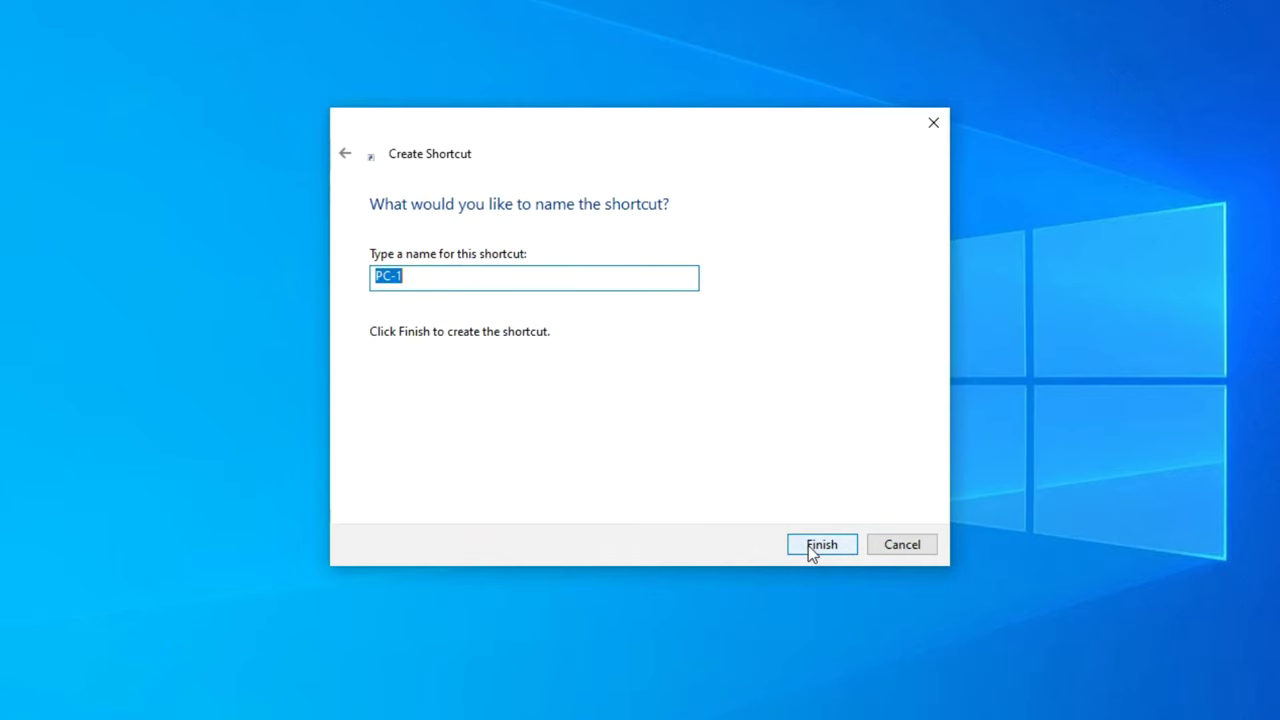
click(815, 548)
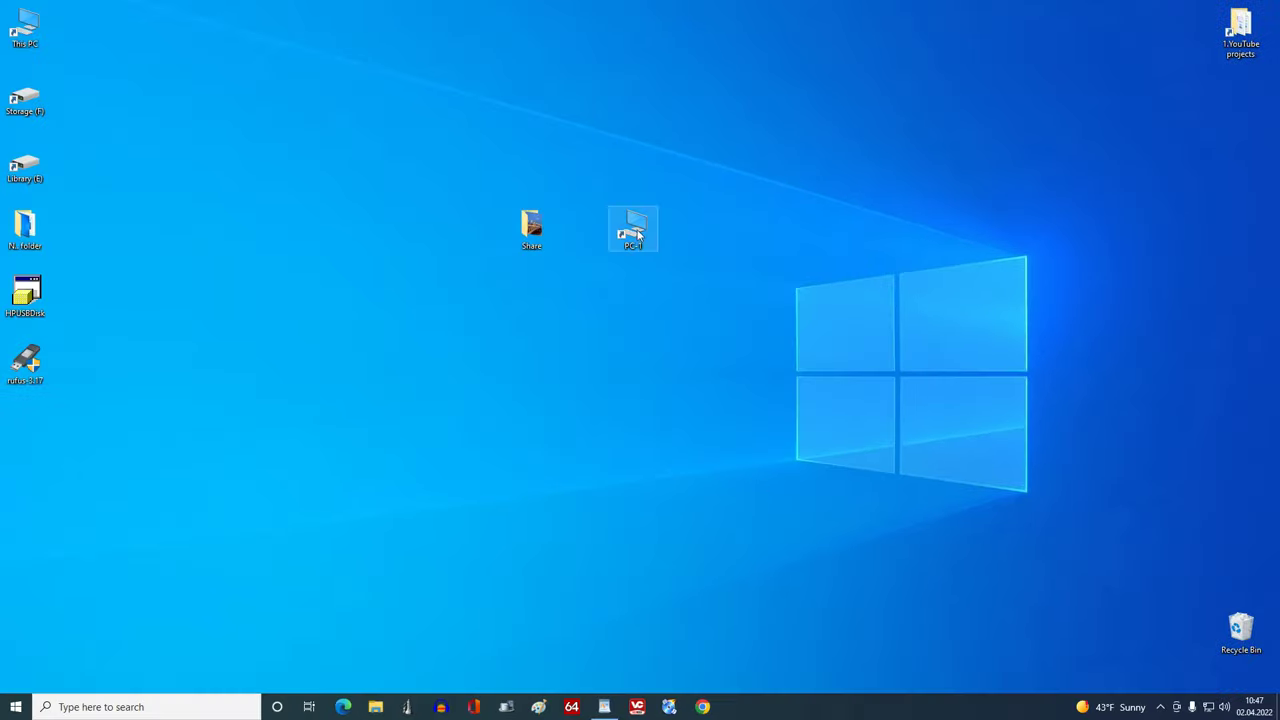
Check the new PC-1 shortcut by opening it and its Files folder, and close the window.
double_click(638, 232)
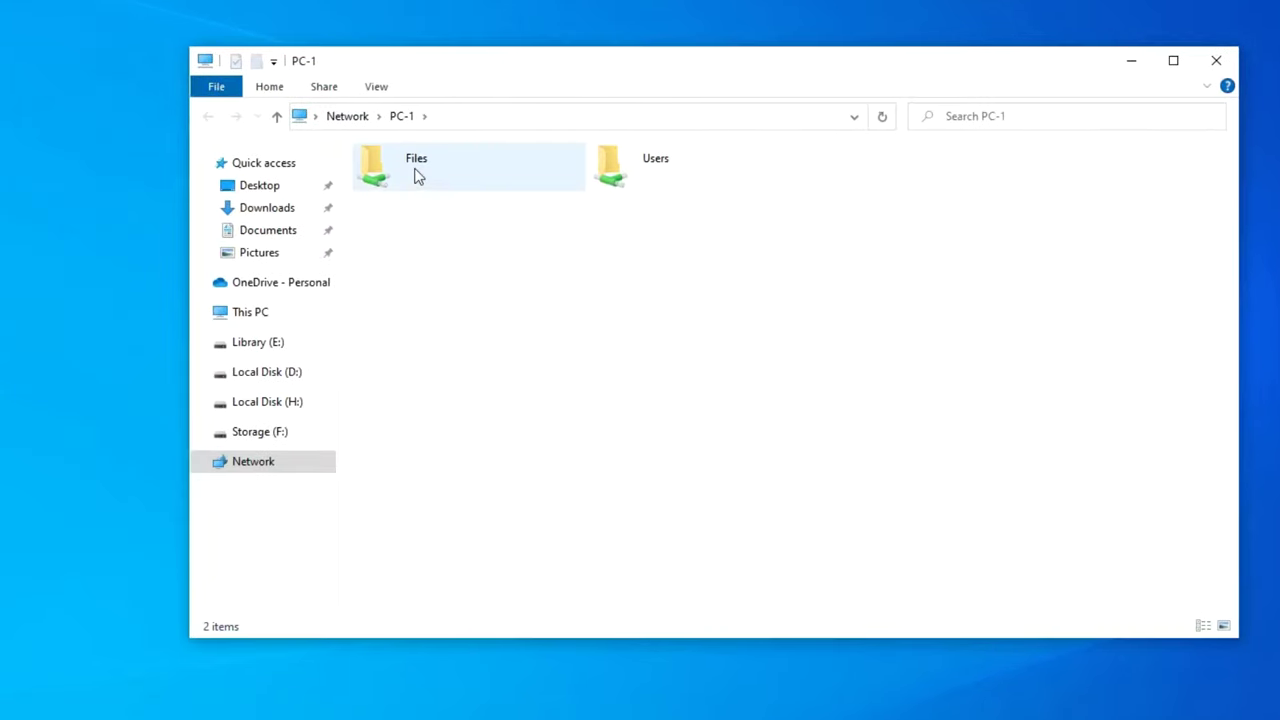
double_click(418, 175)
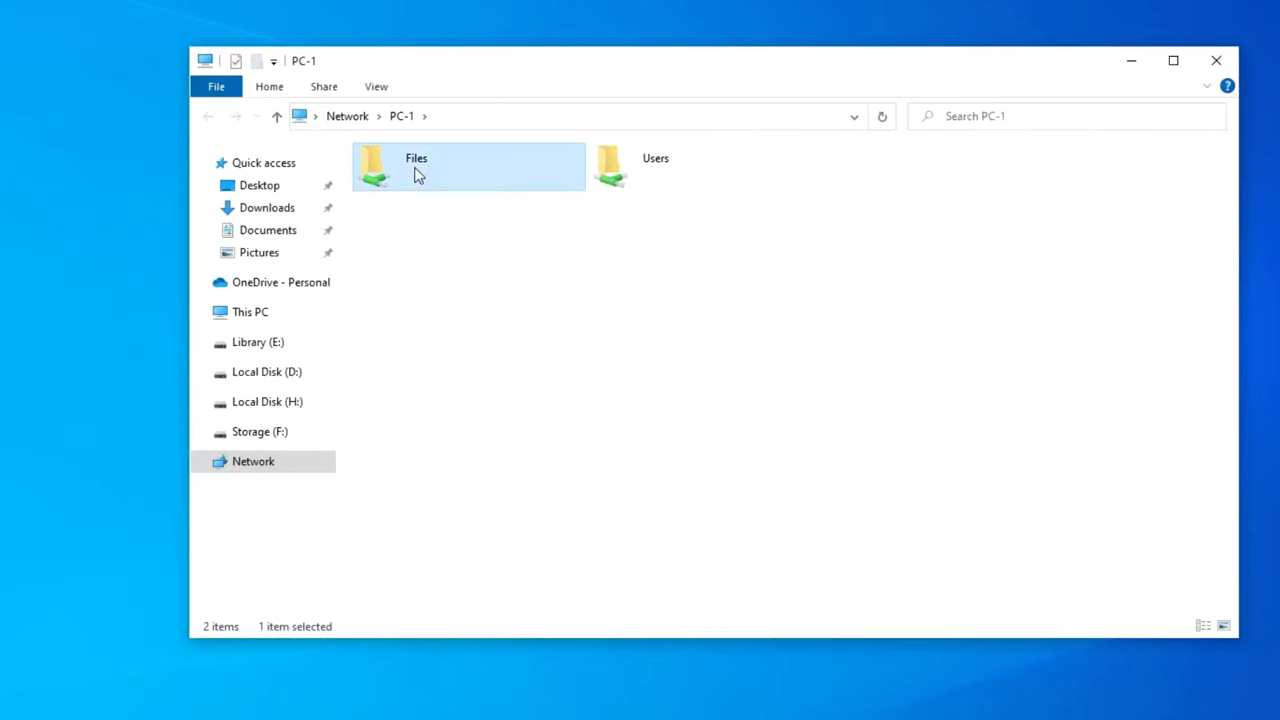
click(1216, 60)
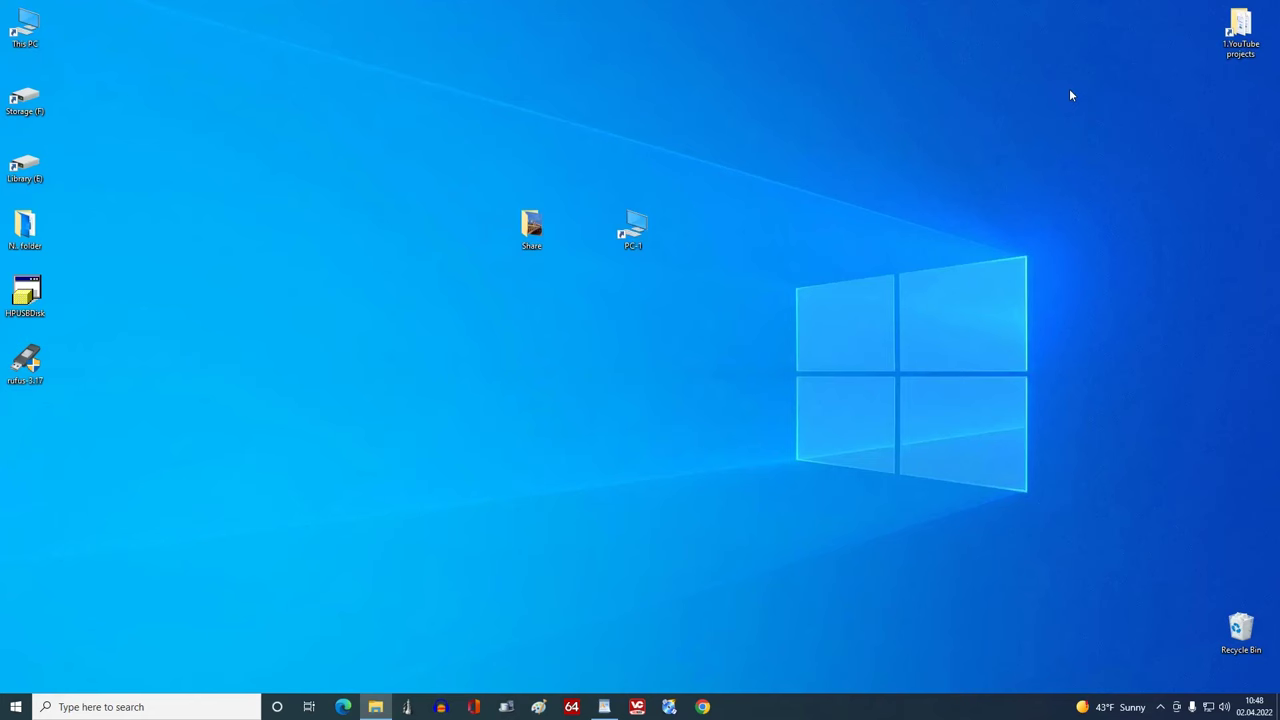